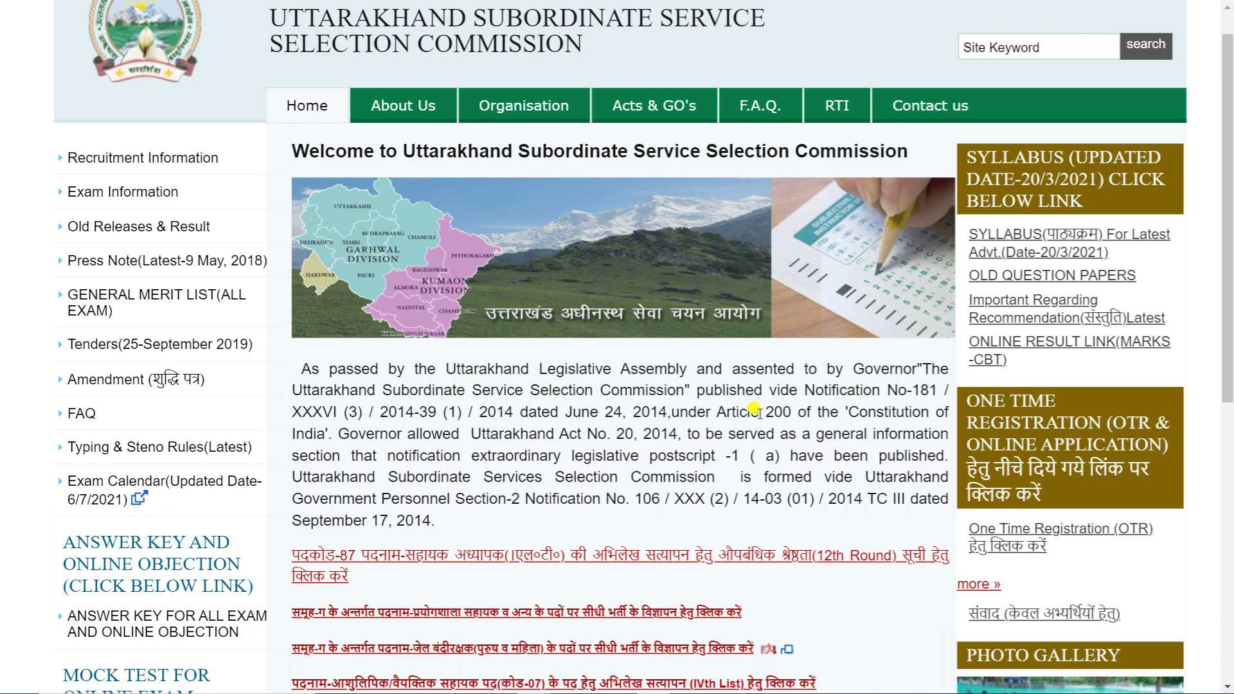
Step: Open the One Time Registration (OTR) form from the commission's website and request an OTP for the candidate
scroll(658, 464, "down", 2)
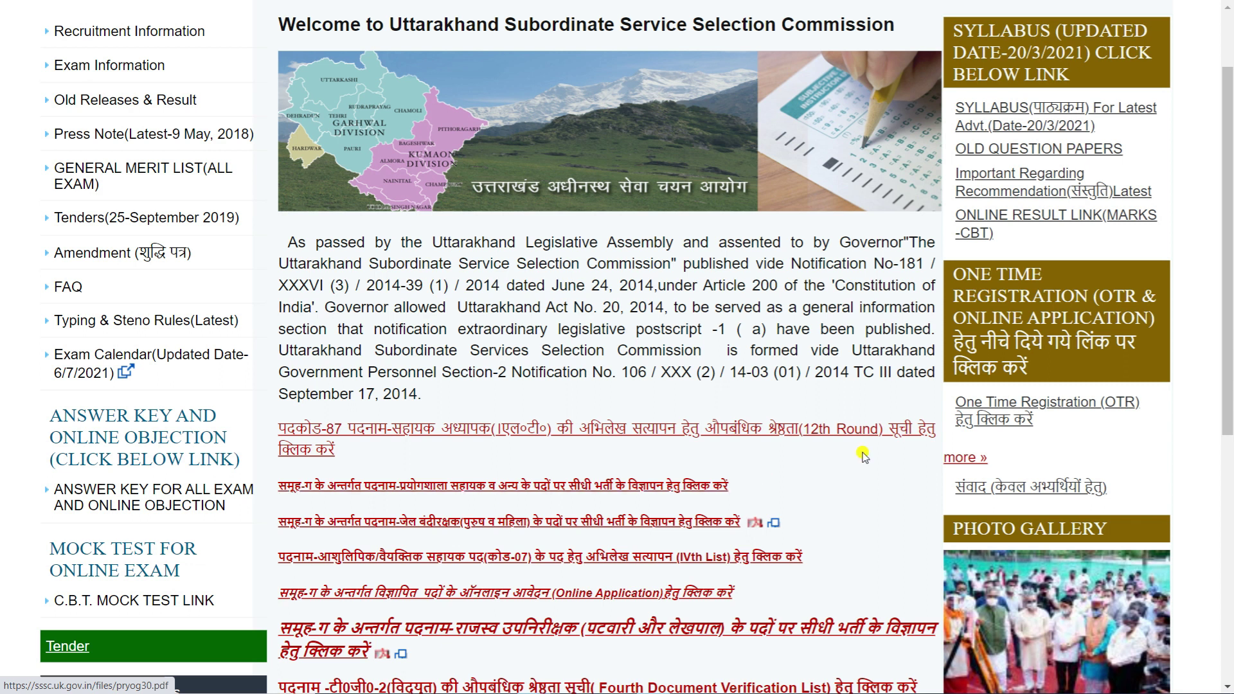
left_click(964, 403)
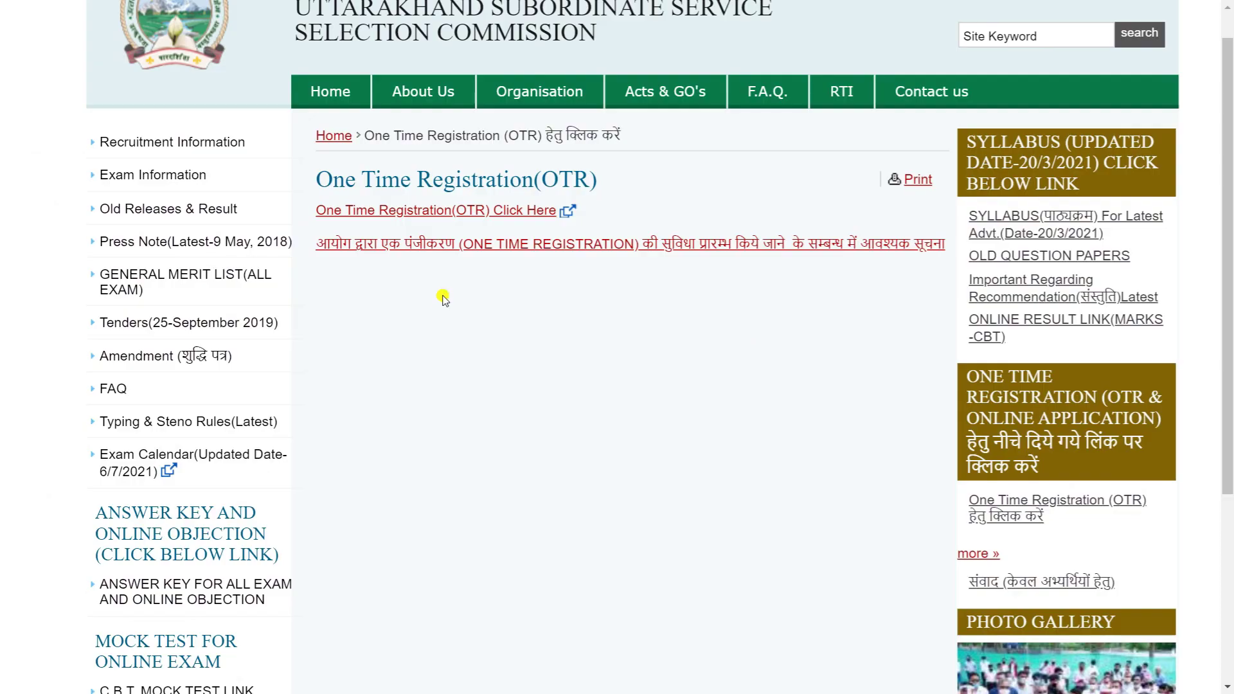
left_click(399, 211)
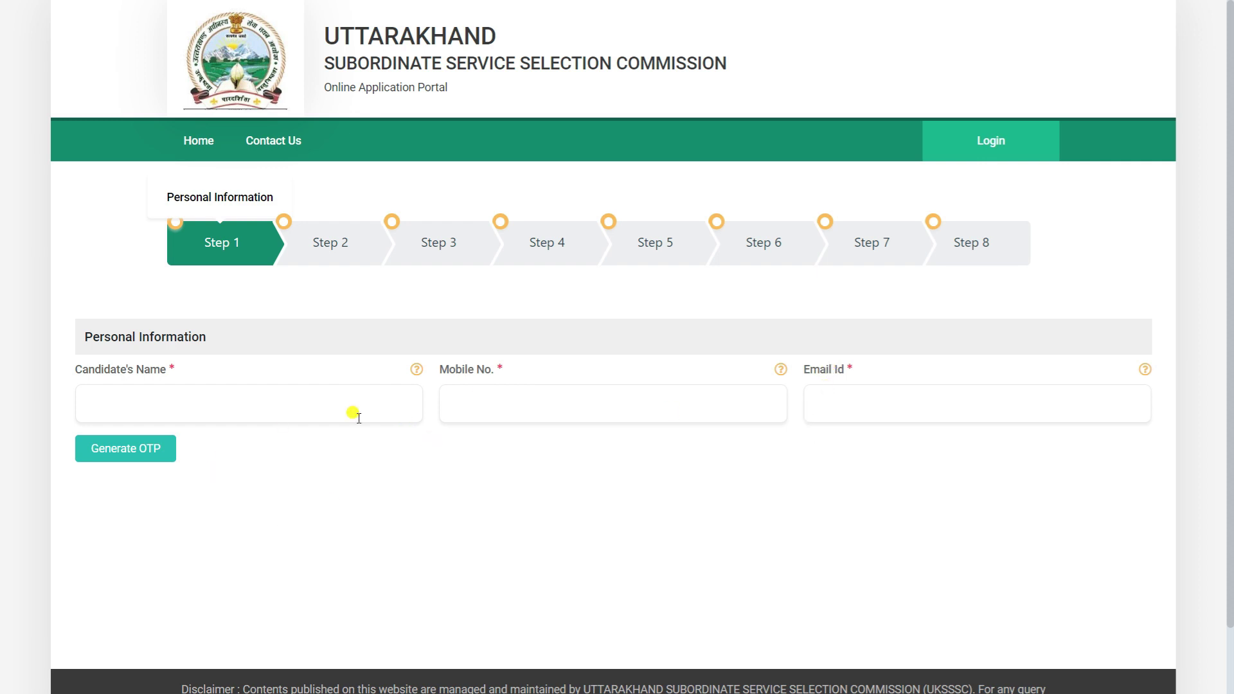
left_click(147, 456)
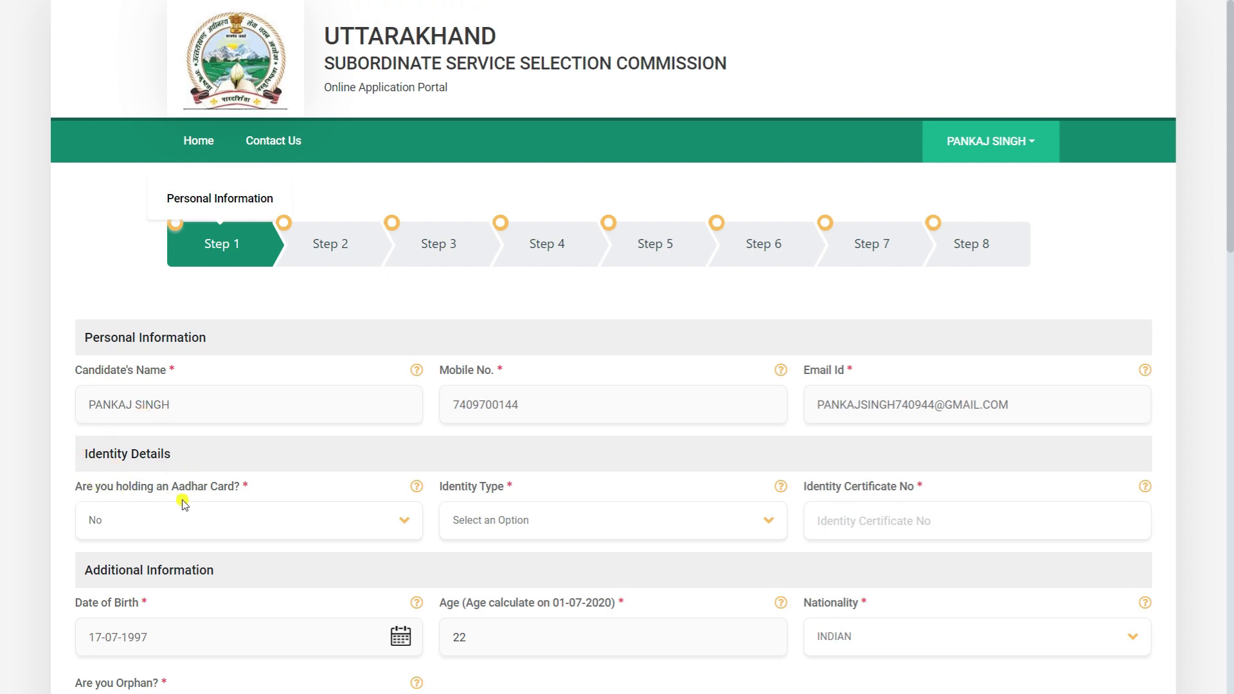
Step: Check the Identity Type options offered without an Aadhar card, and set the answer about holding an Aadhar Card to Yes
left_click(192, 522)
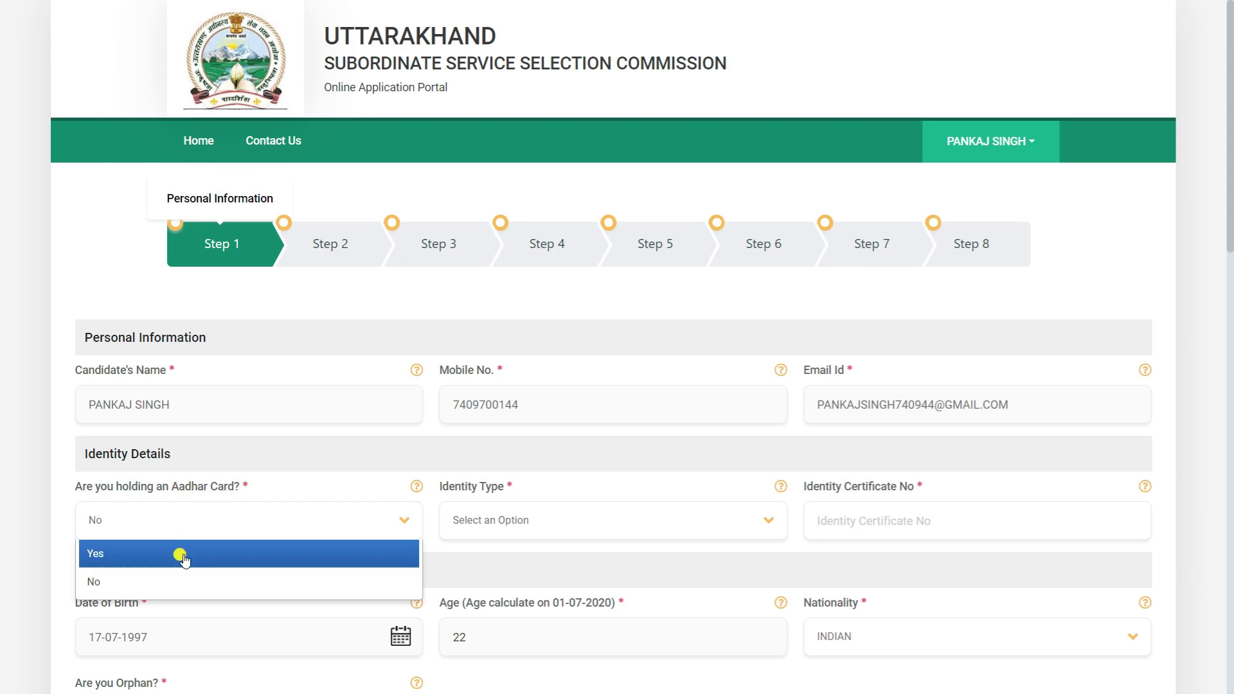
left_click(181, 551)
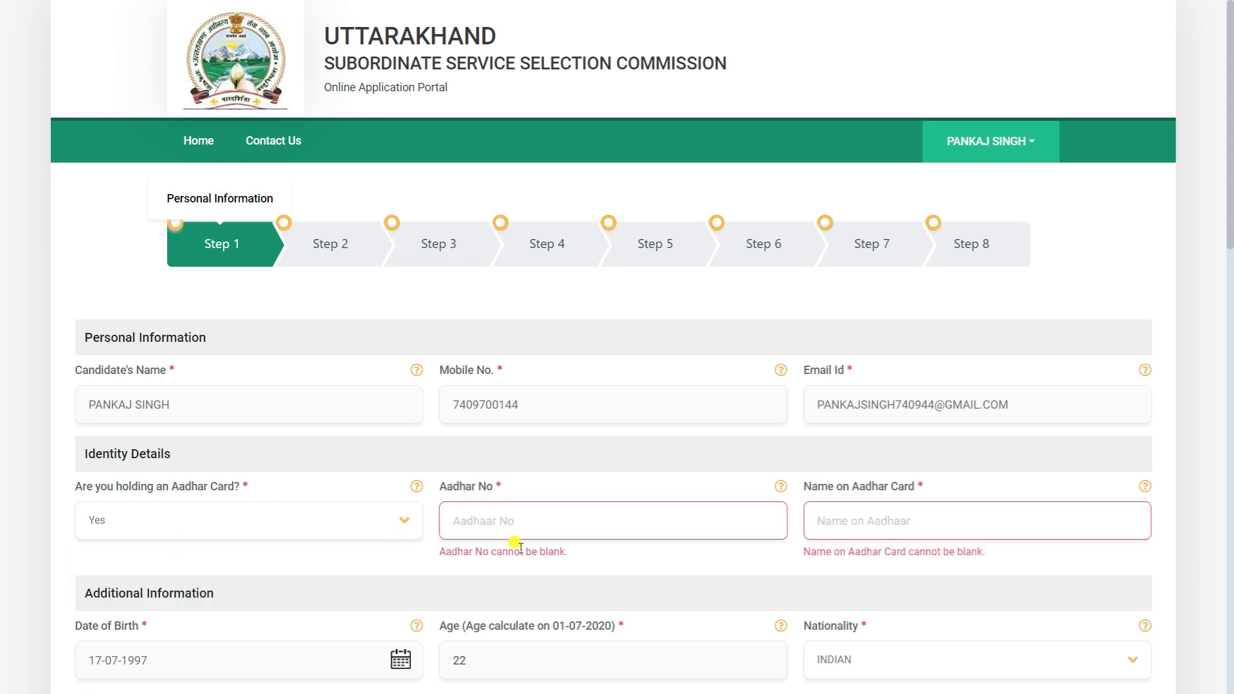
left_click(326, 532)
left_click(277, 578)
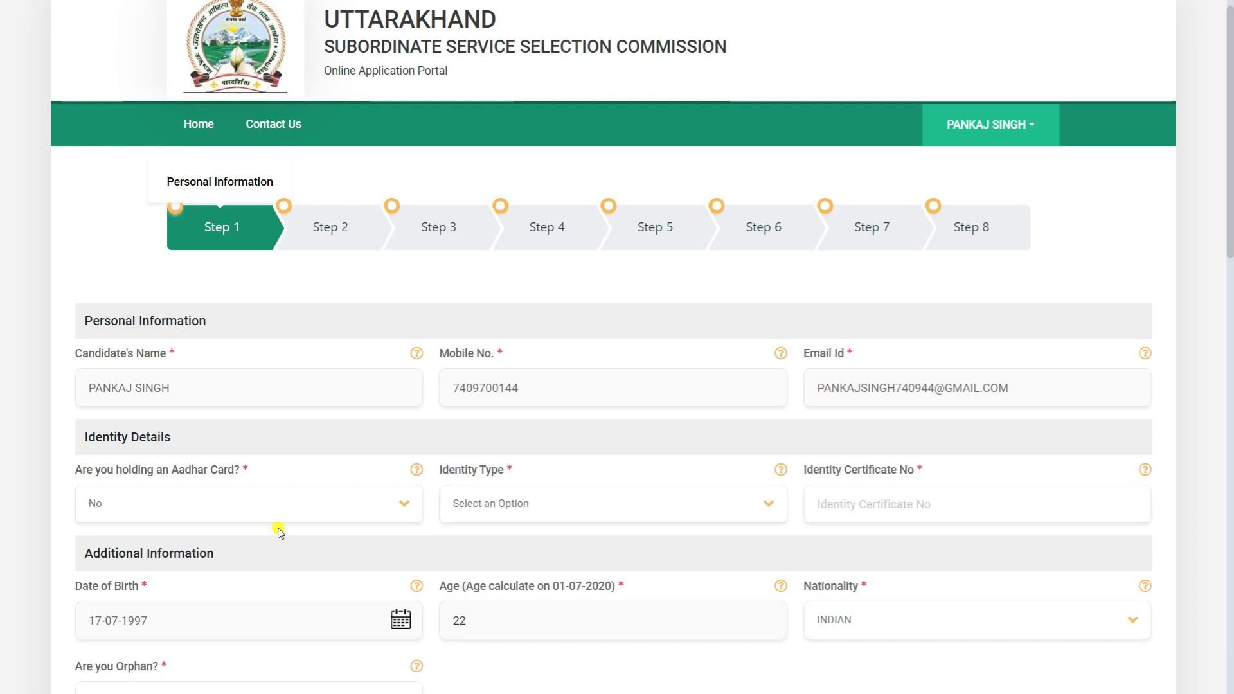
left_click(504, 513)
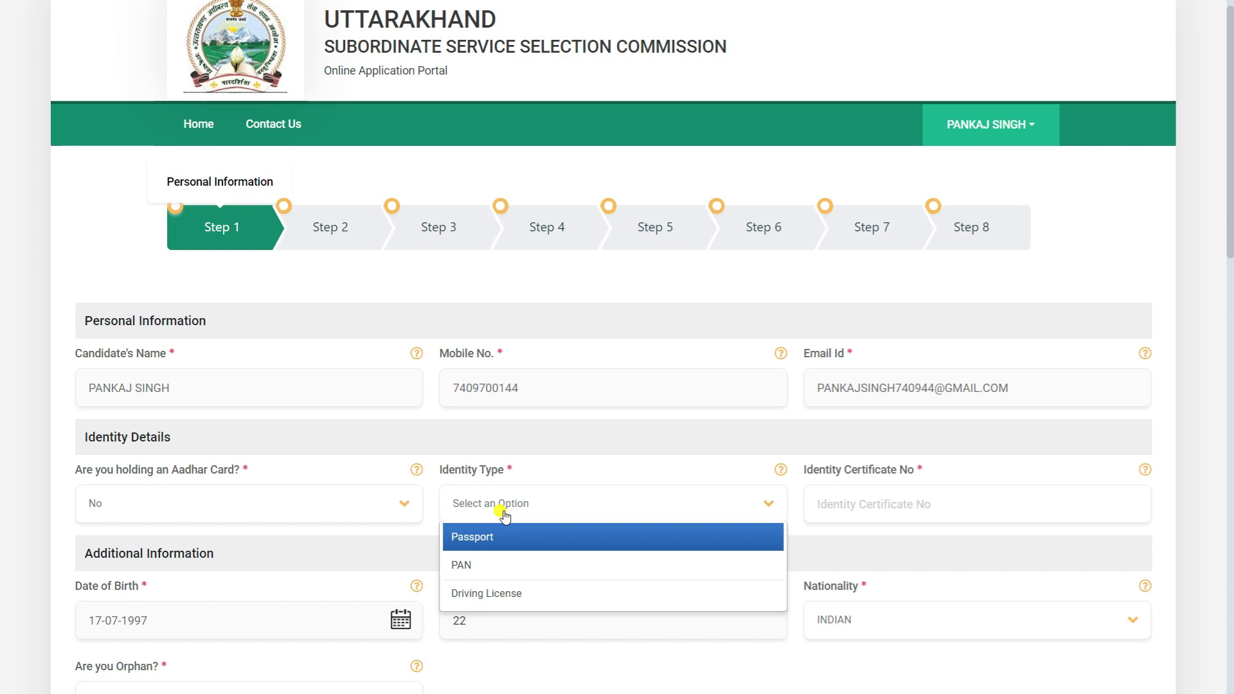
left_click(330, 502)
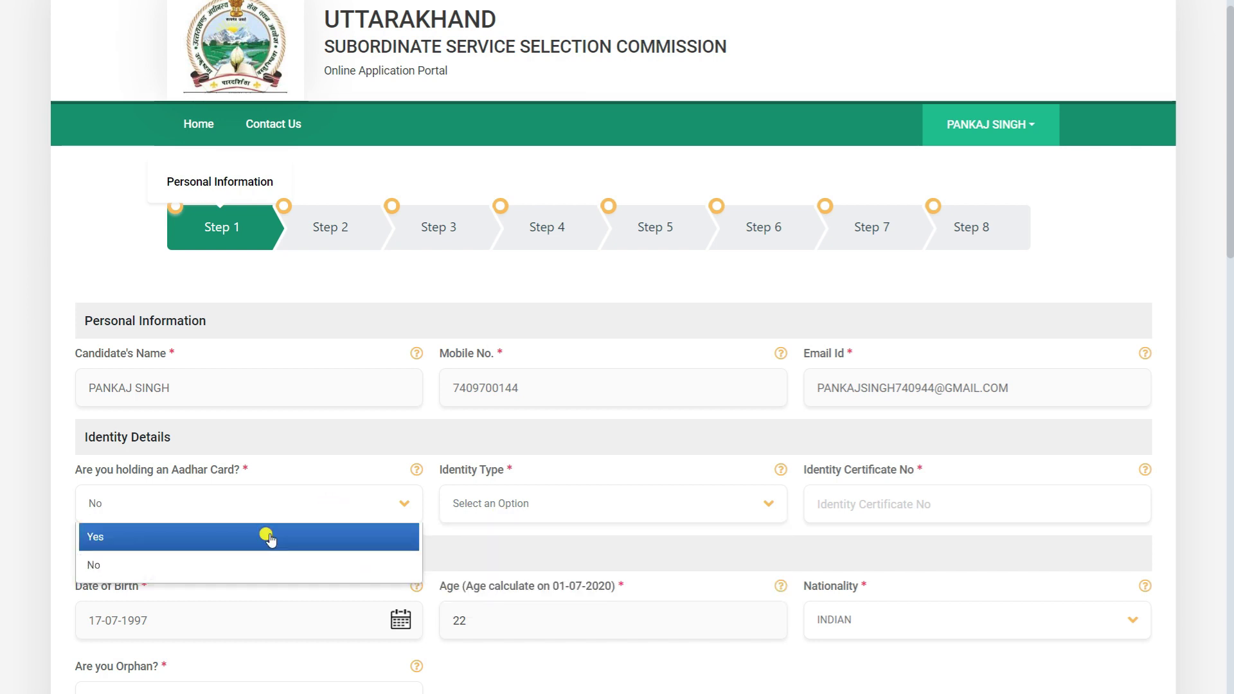
left_click(269, 536)
Step: Examine the choices for Nationality and for the orphan question in the Additional Information section
scroll(504, 500, "down", 5)
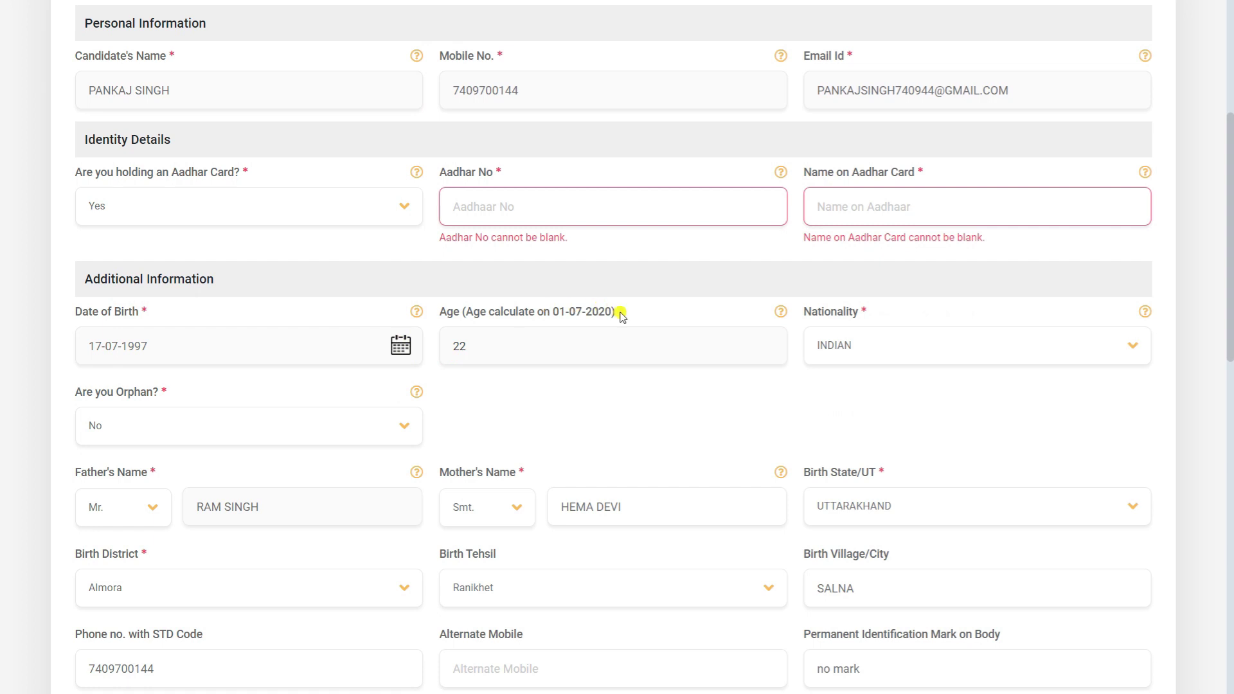
left_click(835, 344)
left_click(832, 380)
scroll(102, 303, "down", 2)
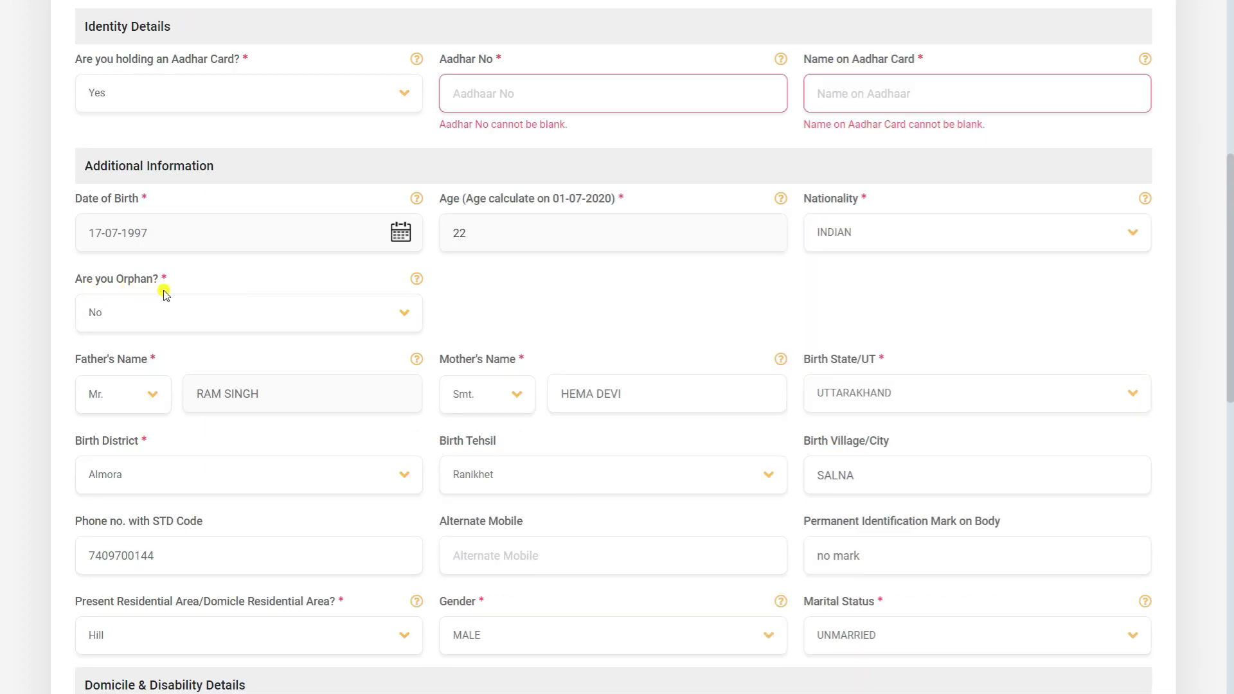
left_click(128, 311)
left_click(130, 313)
Step: Examine the title choices for the father's name and the mother's name
scroll(177, 352, "down", 1)
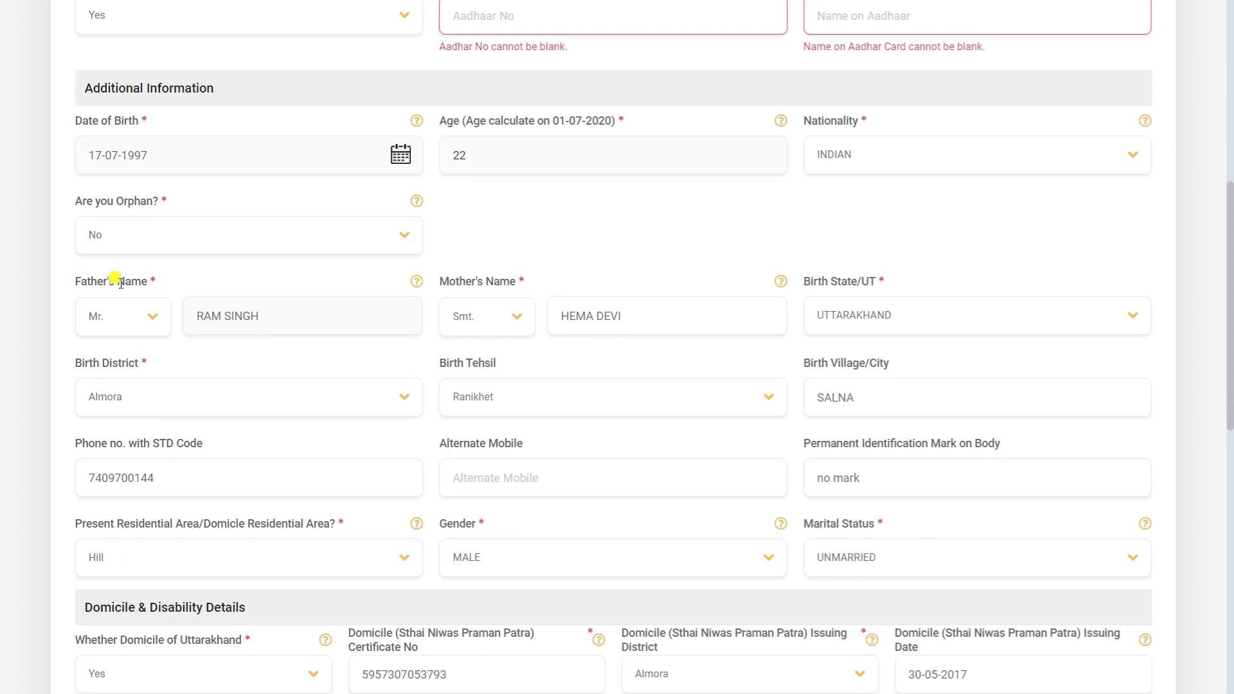
left_click(122, 321)
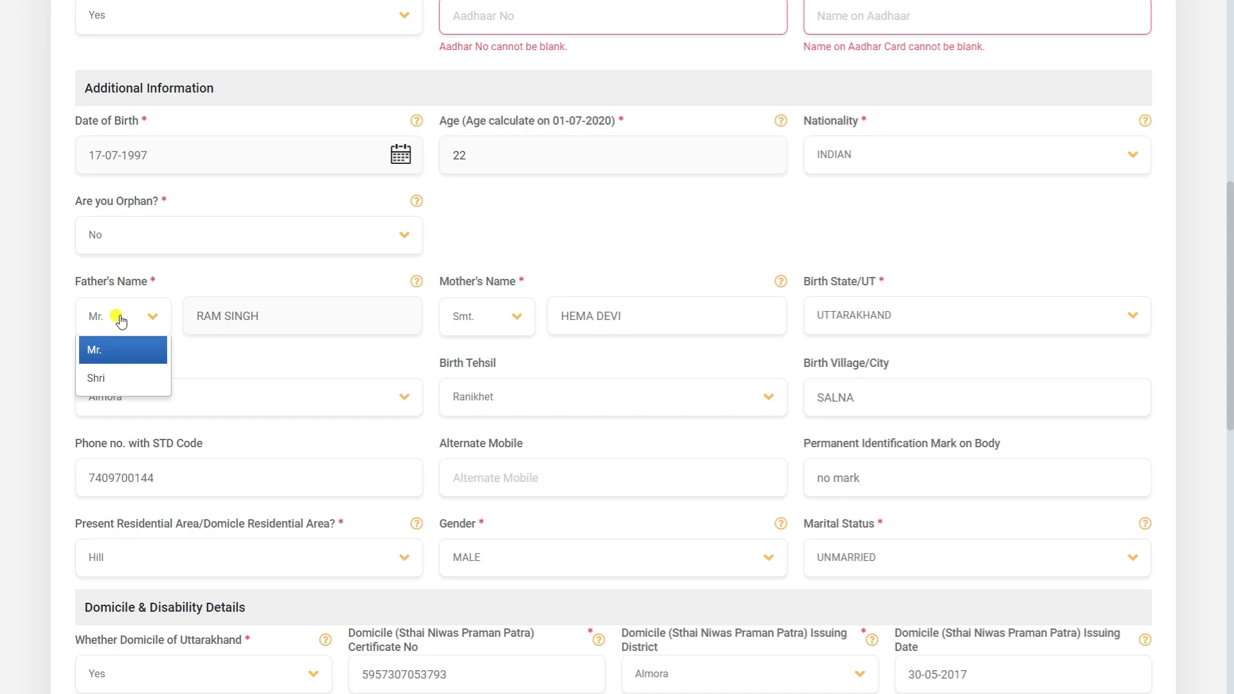
left_click(117, 316)
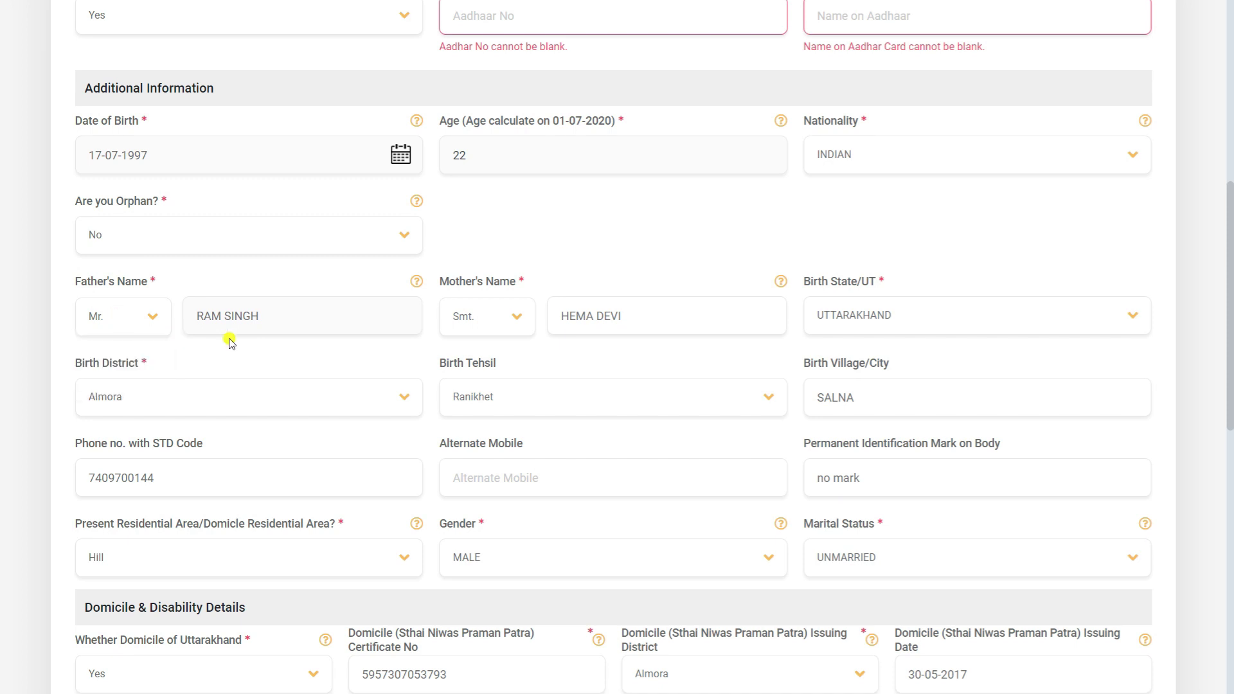
left_click(463, 324)
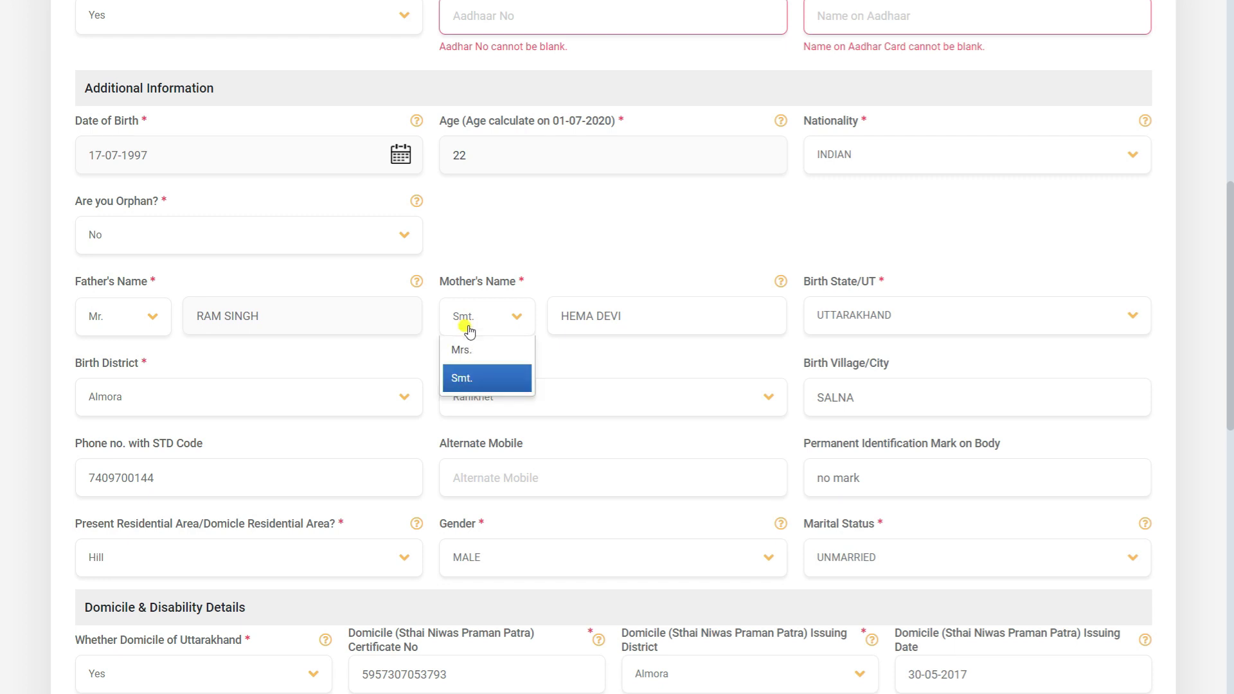
left_click(468, 330)
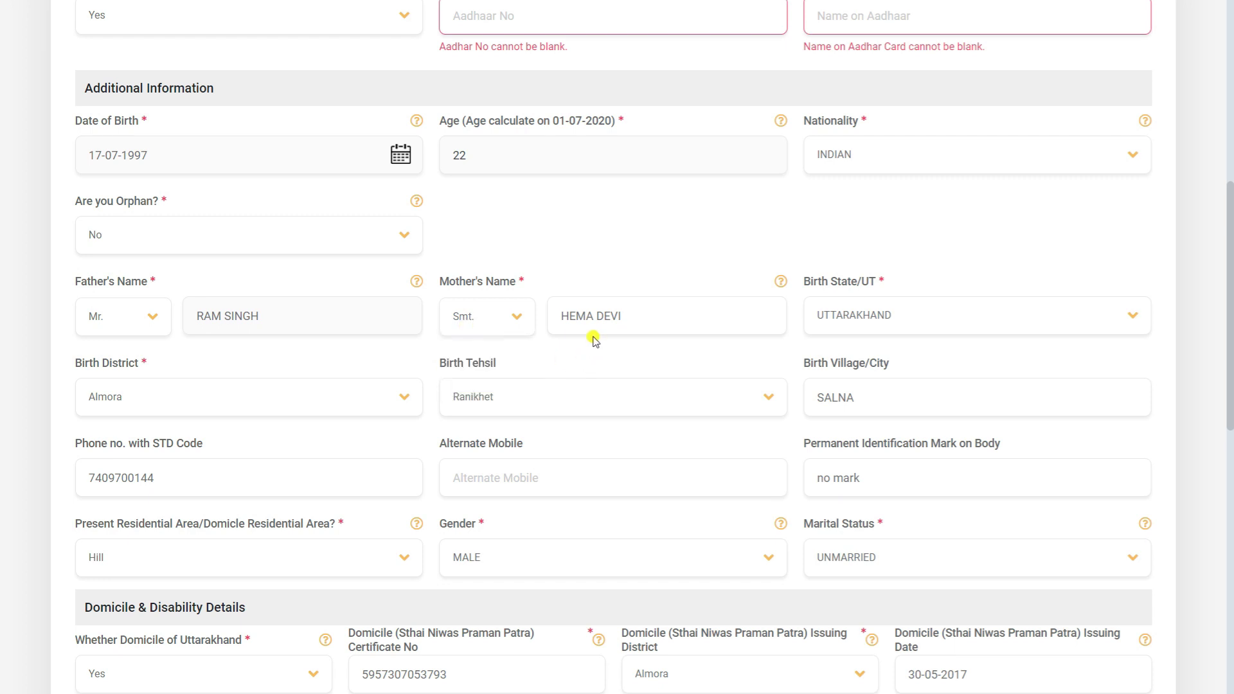
Step: Examine the choices for Birth State/UT, residential area and Marital Status
left_click(878, 313)
left_click(879, 313)
scroll(821, 378, "down", 2)
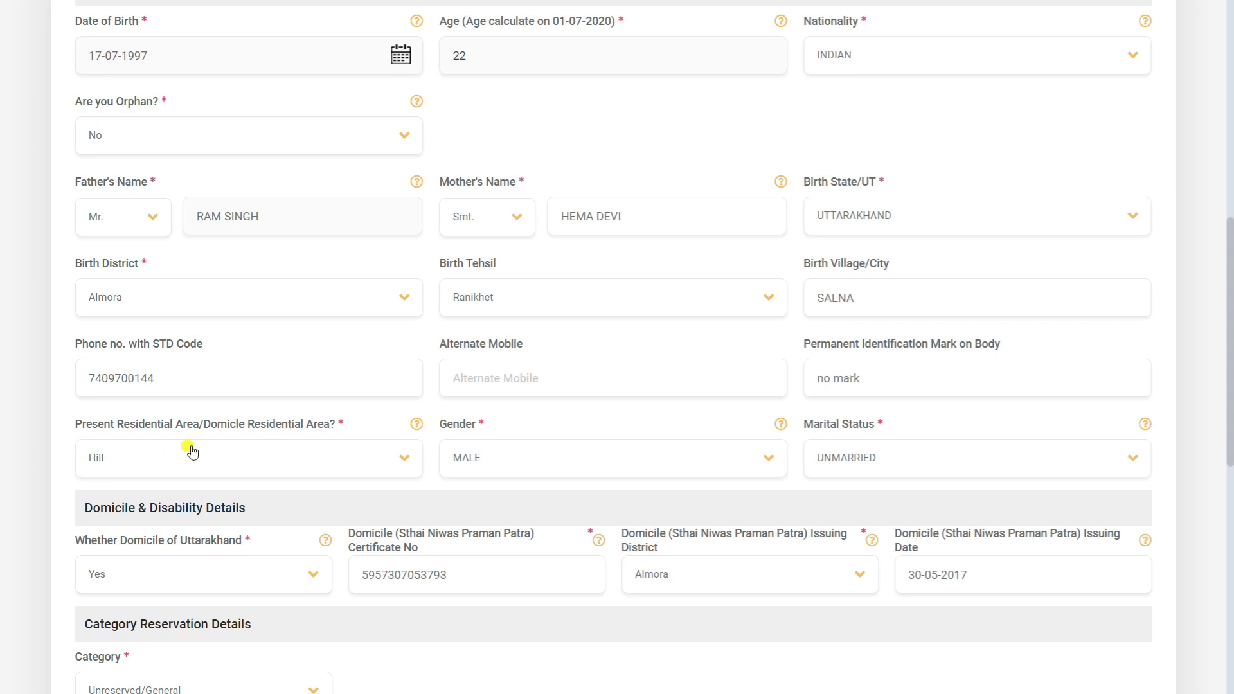
scroll(187, 447, "down", 1)
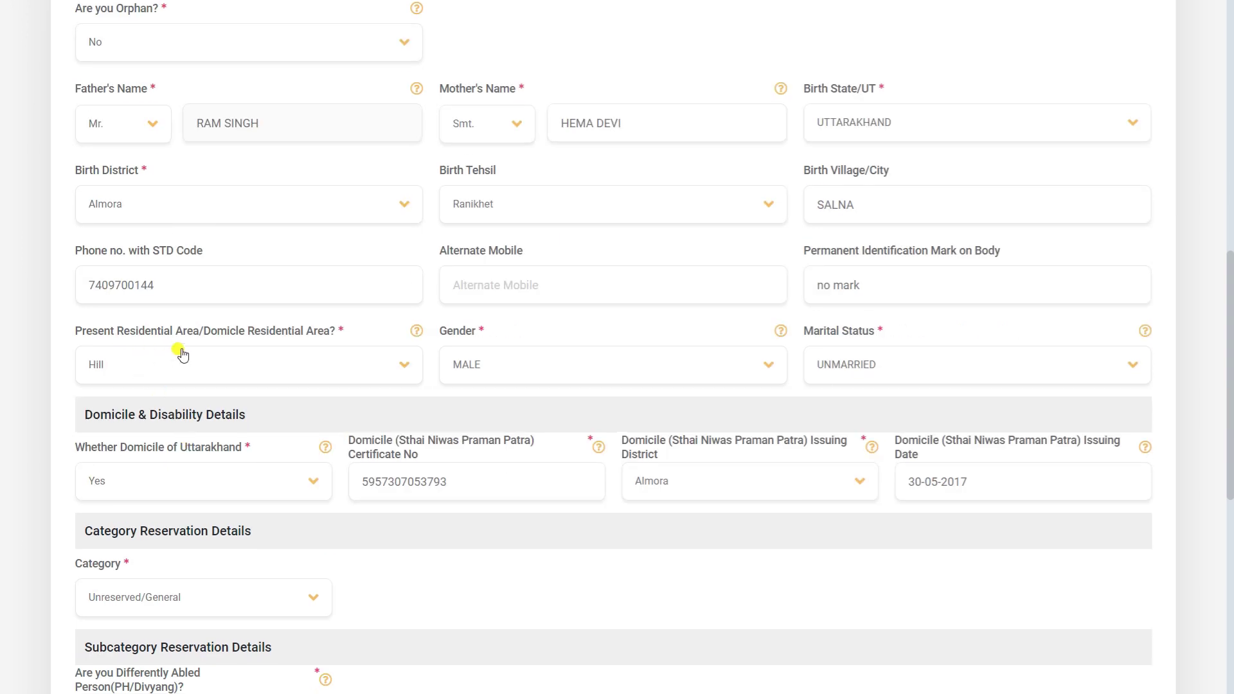
left_click(259, 358)
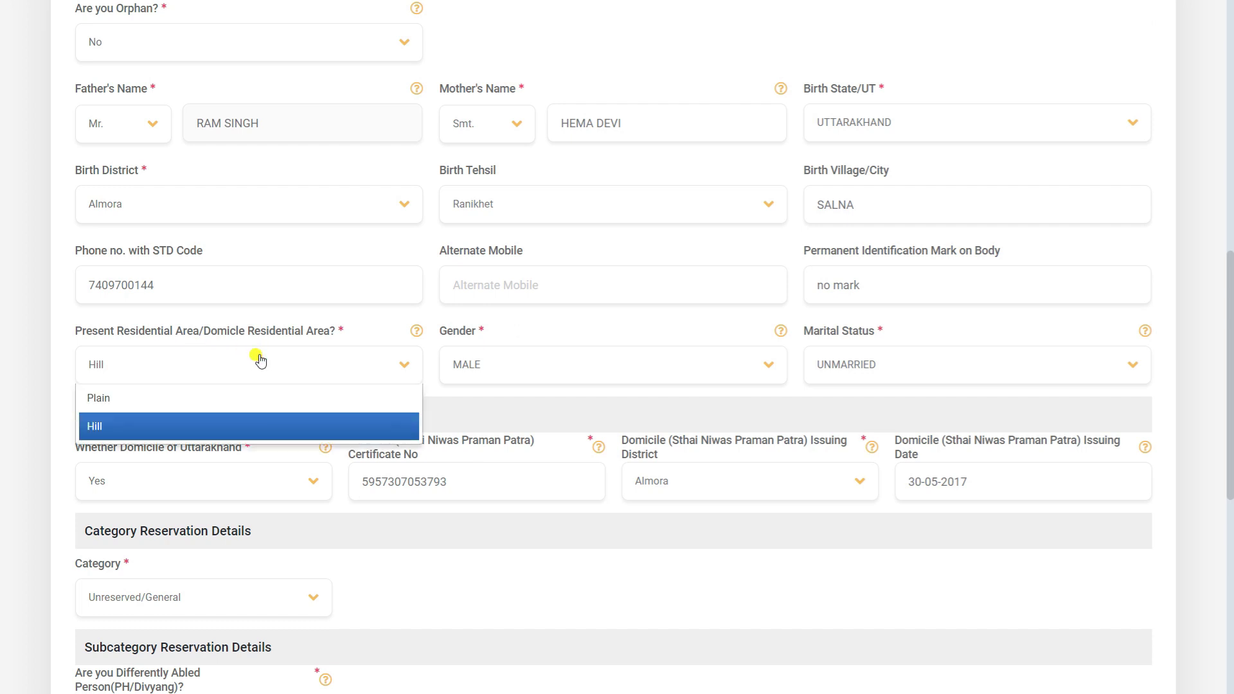
left_click(259, 359)
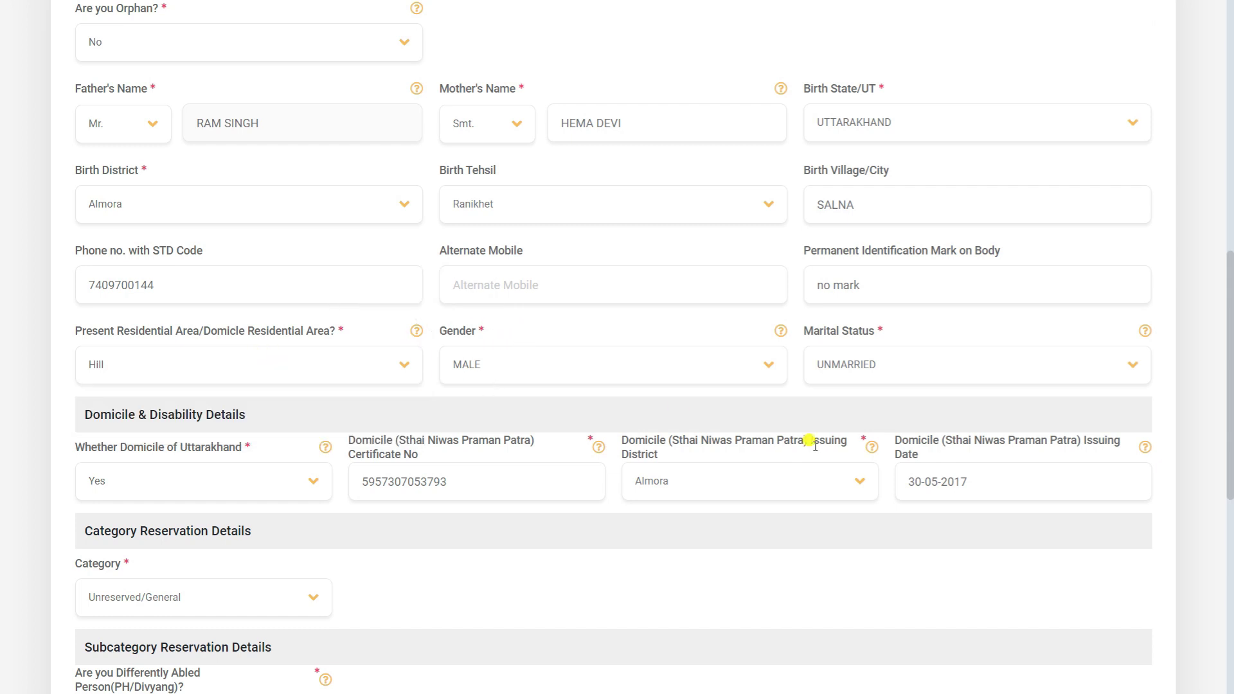
left_click(835, 381)
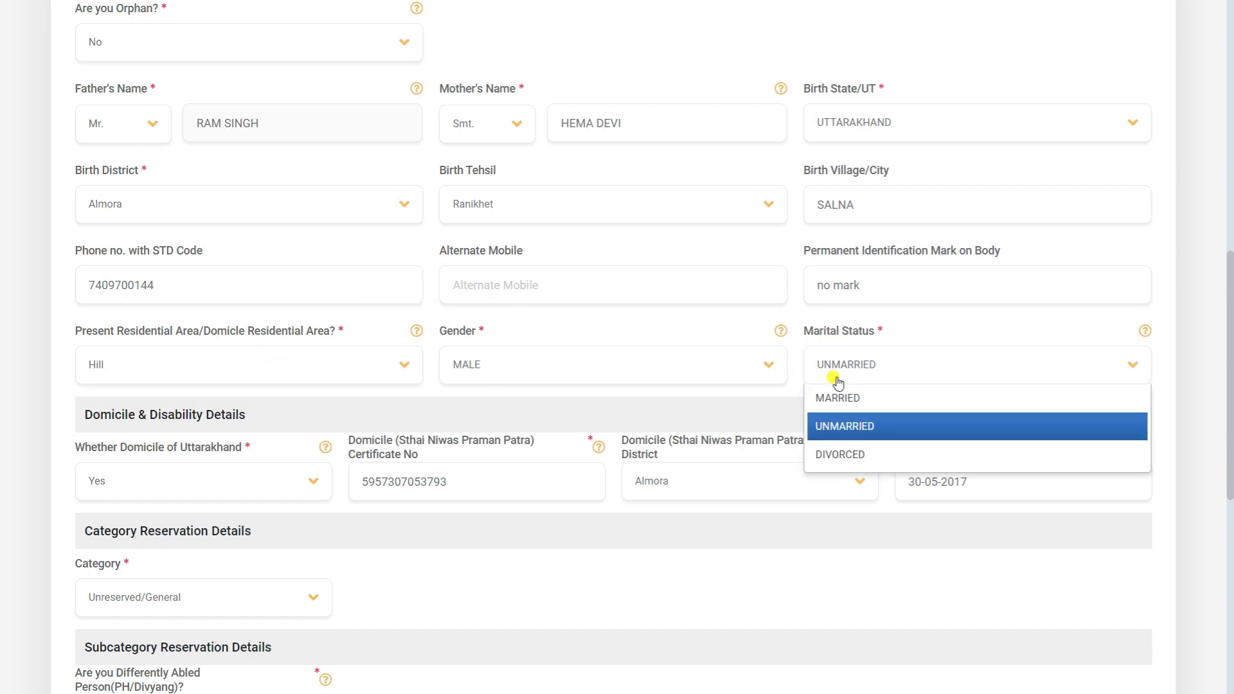
Step: Set Whether Domicile of Uttarakhand to No in the Domicile & Disability Details
scroll(75, 339, "down", 1)
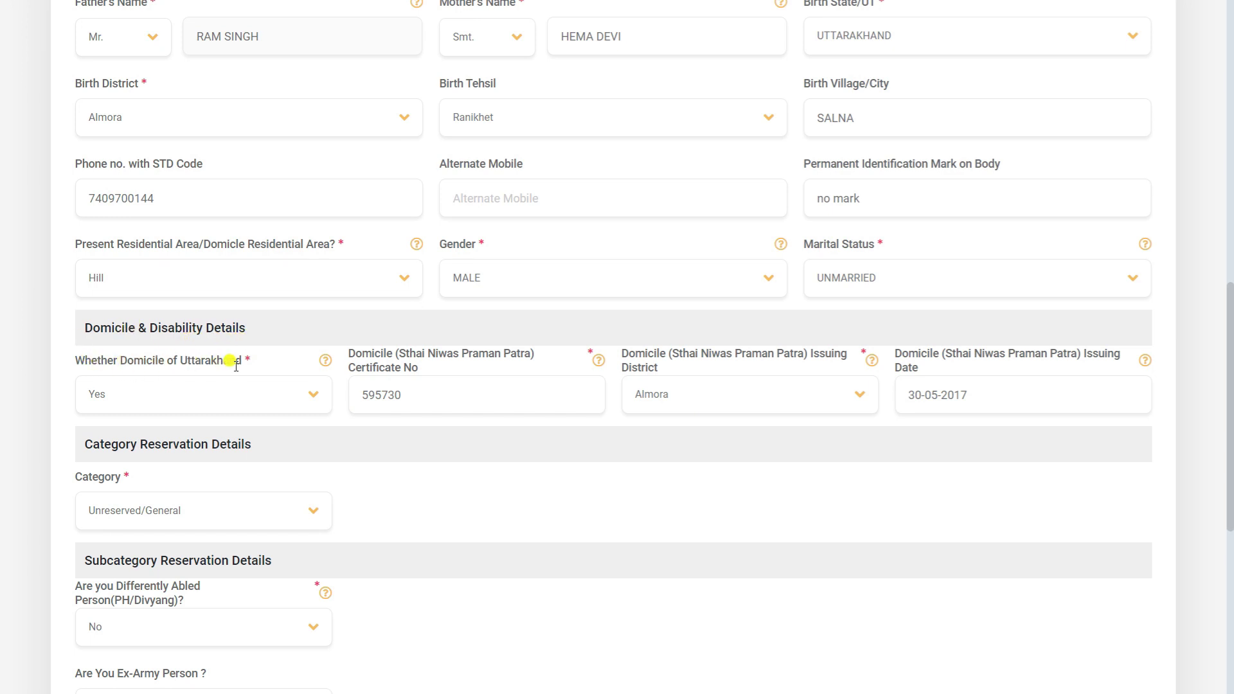
left_click(215, 402)
left_click(199, 433)
left_click(304, 404)
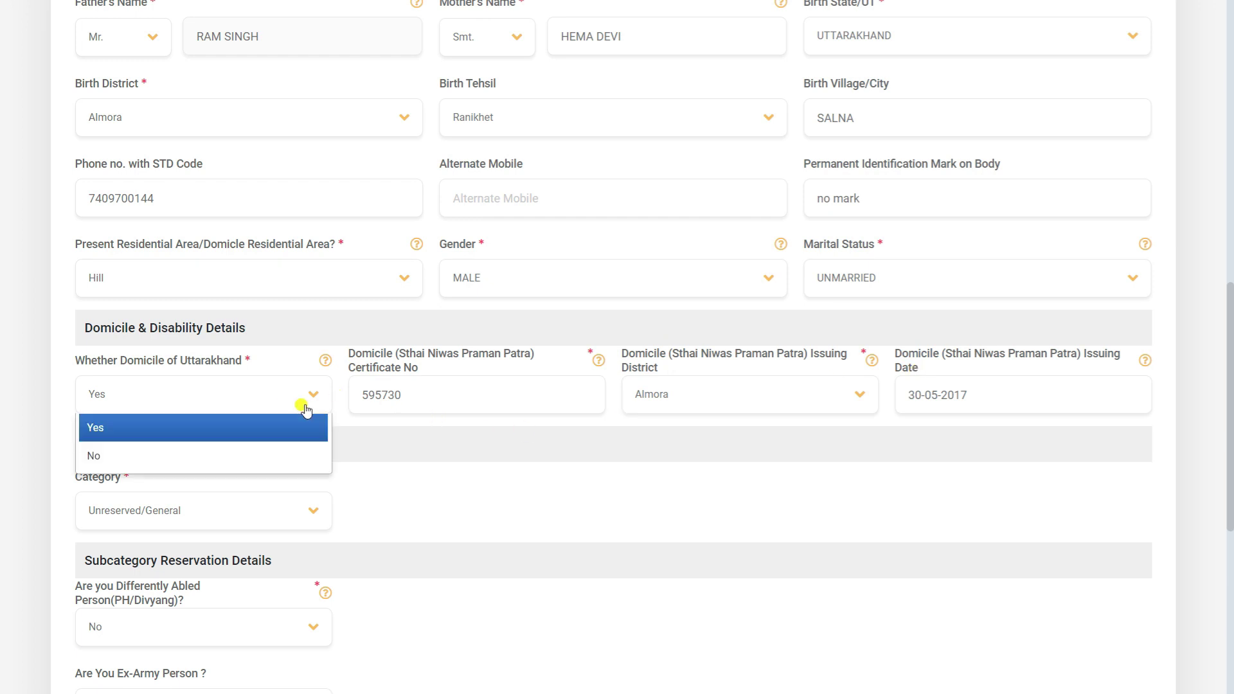
left_click(223, 468)
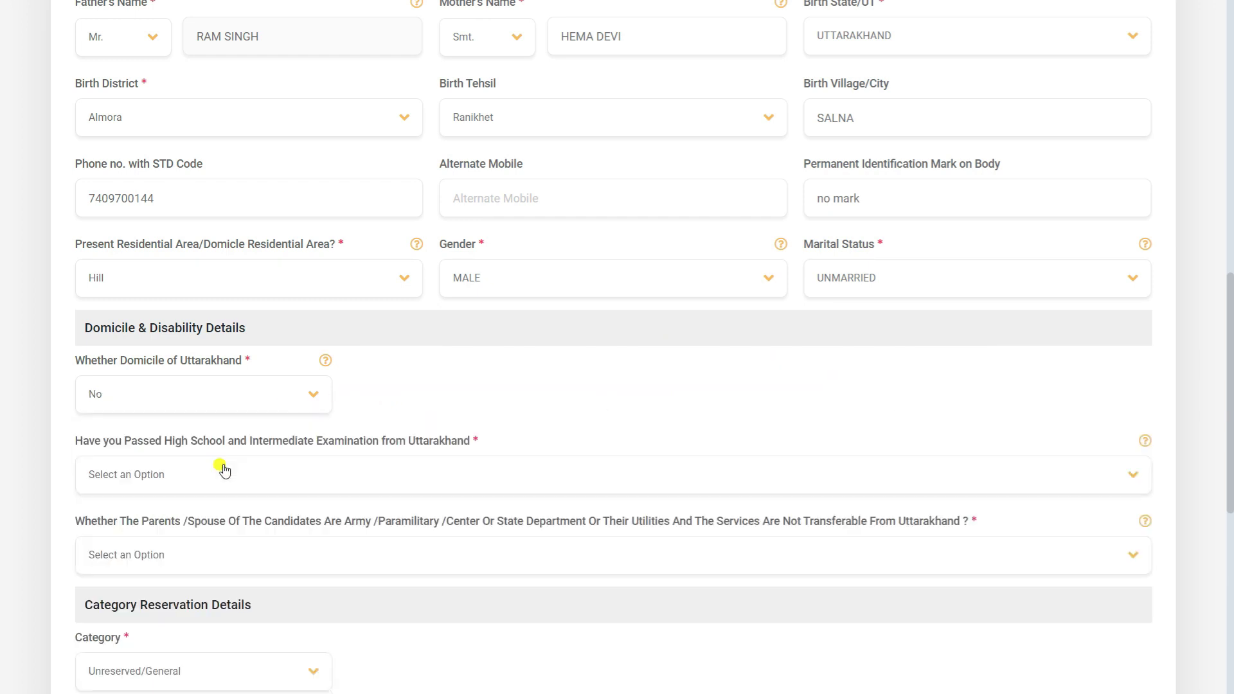
Step: Try Yes for having passed High School and Intermediate from Uttarakhand, and set the answer to No
scroll(221, 469, "down", 1)
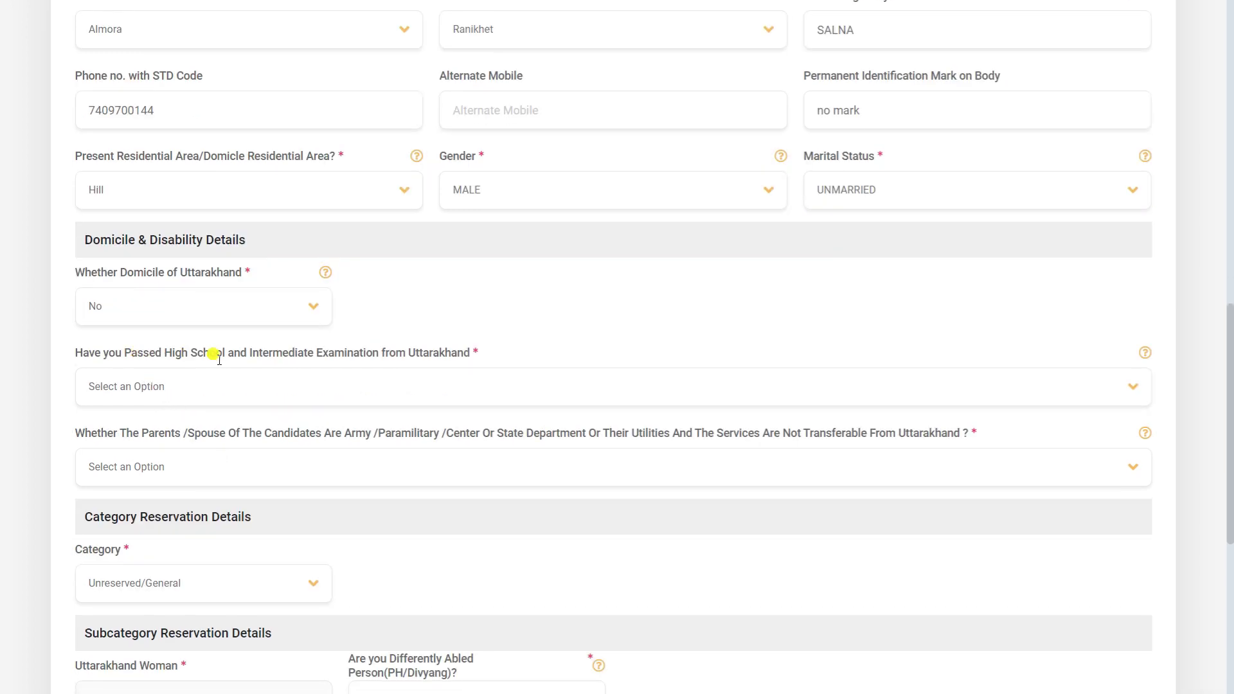
left_click(264, 386)
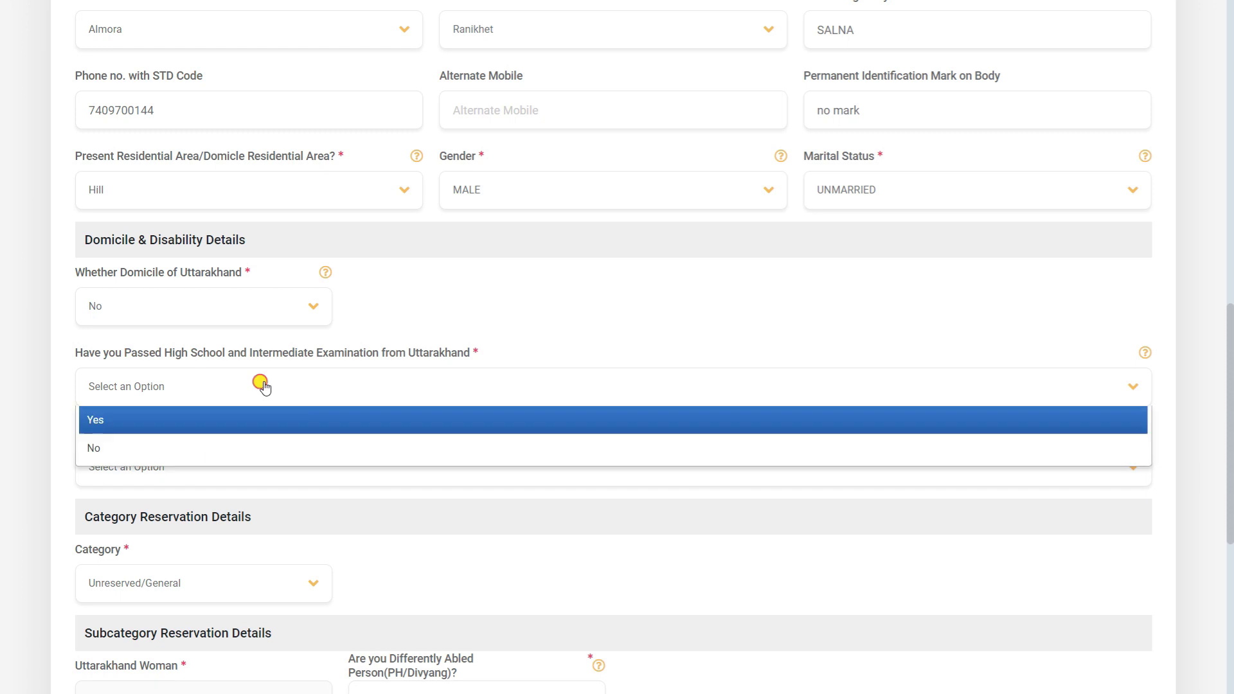
left_click(241, 429)
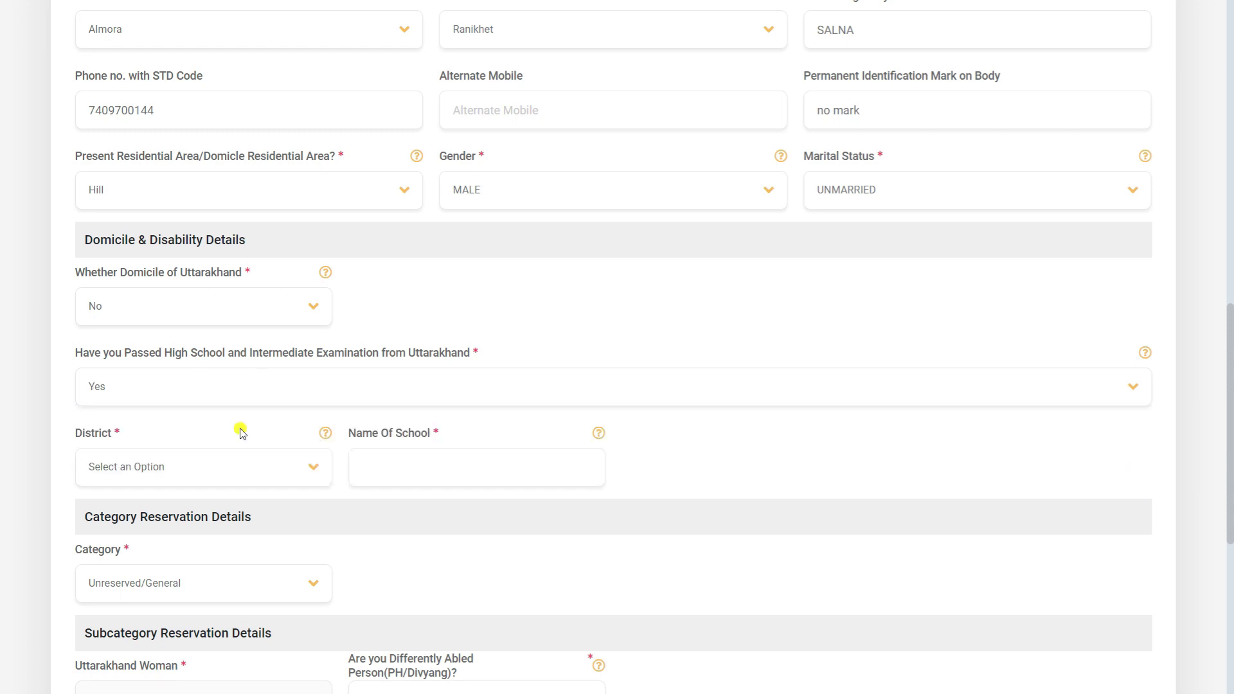
left_click(242, 389)
left_click(232, 447)
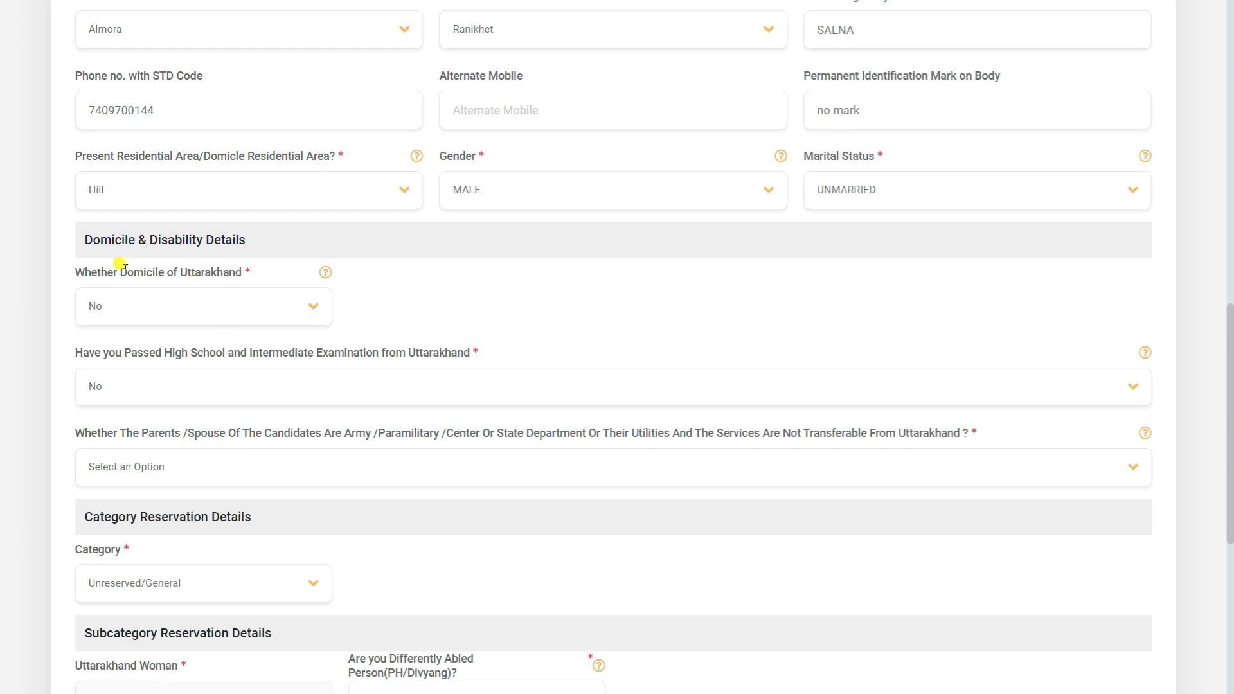
Step: Try Yes for the parents' or spouse's non-transferable army or government service question, and set the answer to No
scroll(265, 388, "down", 1)
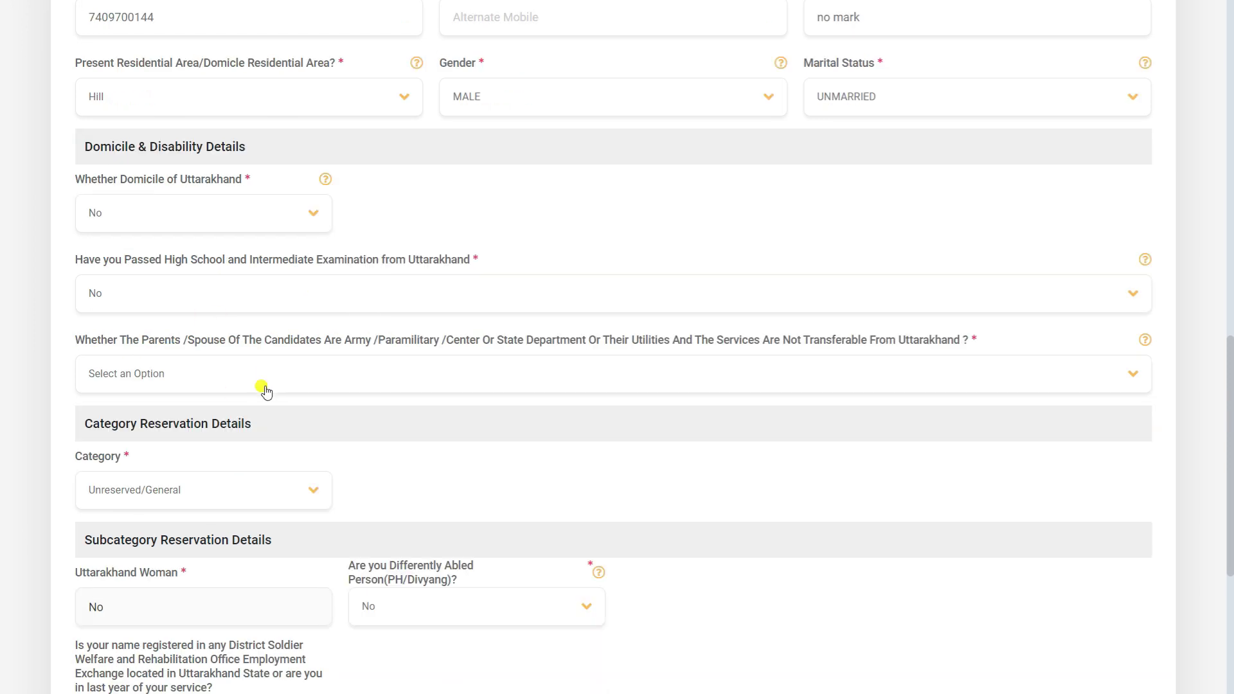
left_click(178, 375)
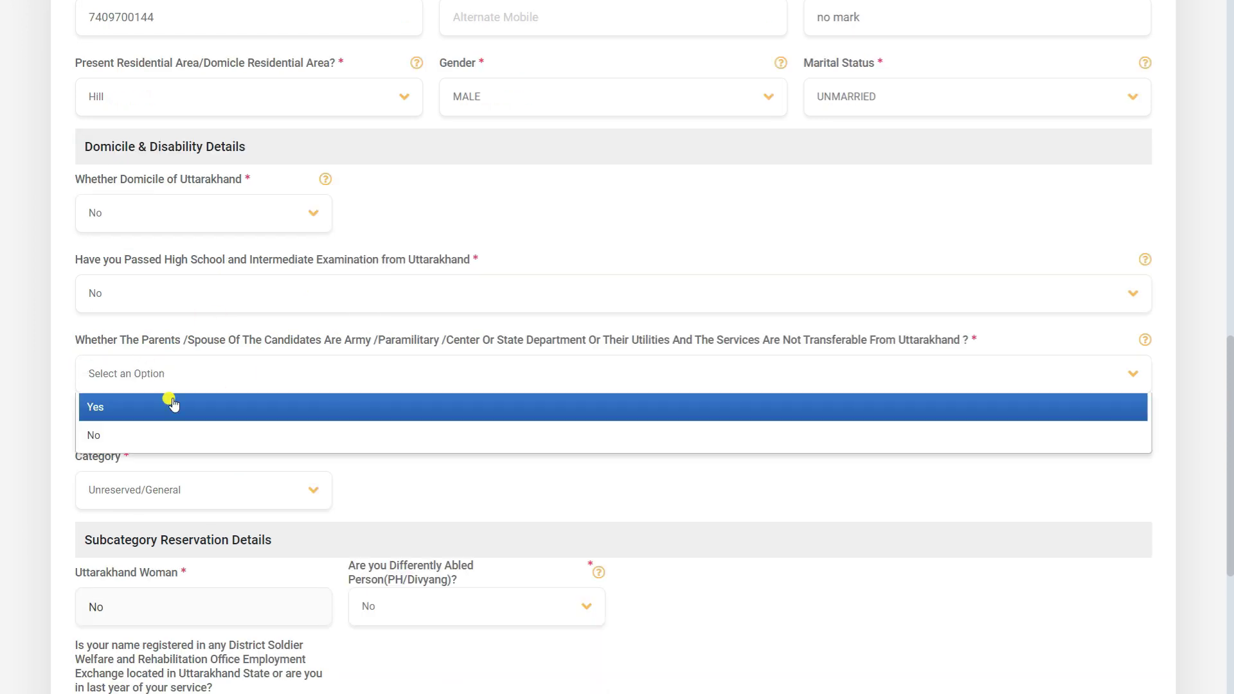
left_click(174, 402)
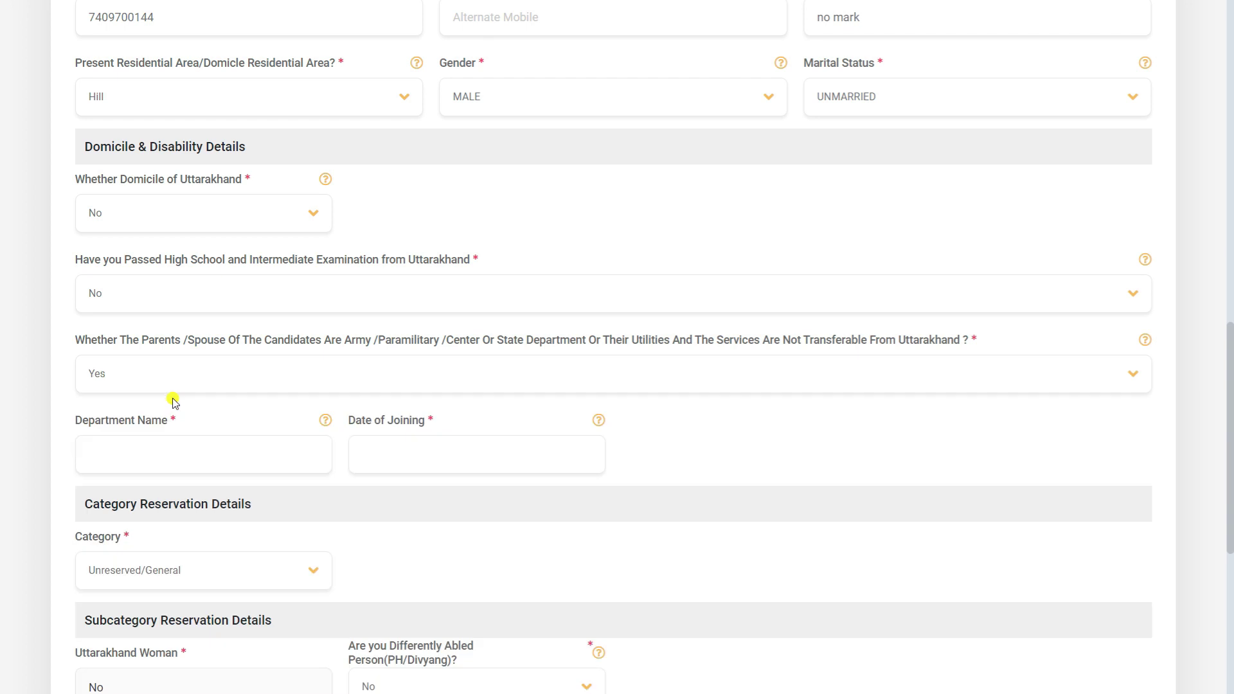
left_click(176, 374)
left_click(160, 429)
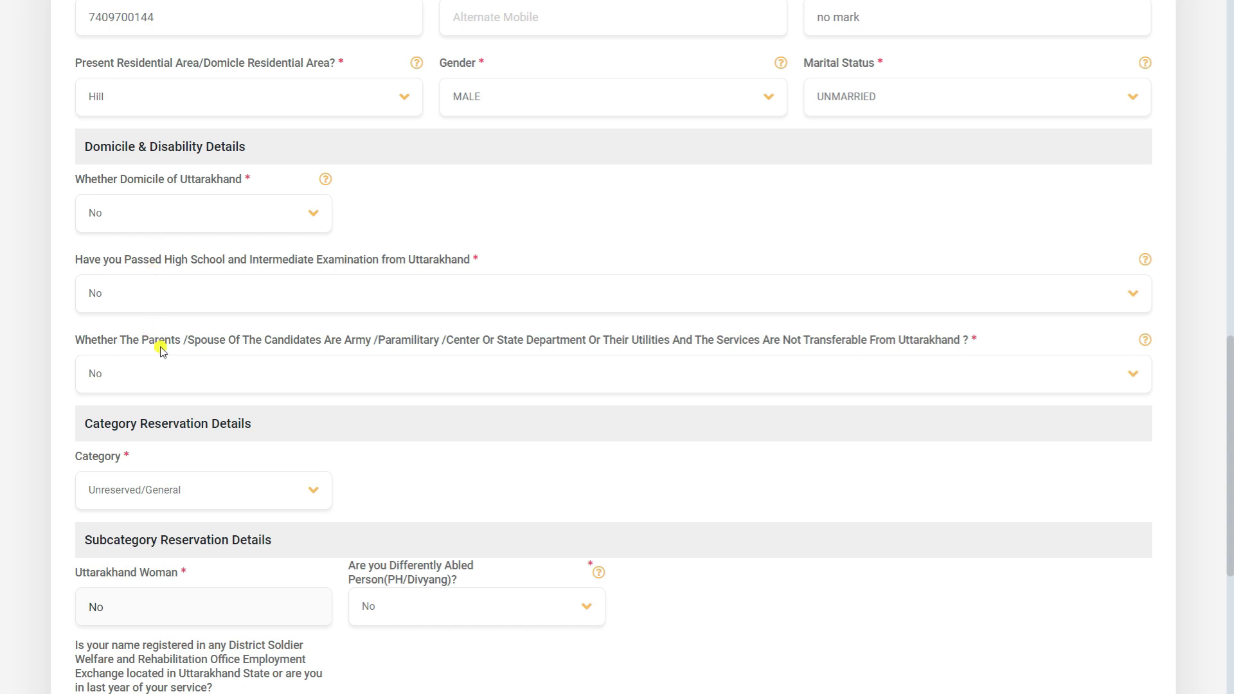
Step: Set Whether Domicile of Uttarakhand back to Yes
left_click(148, 212)
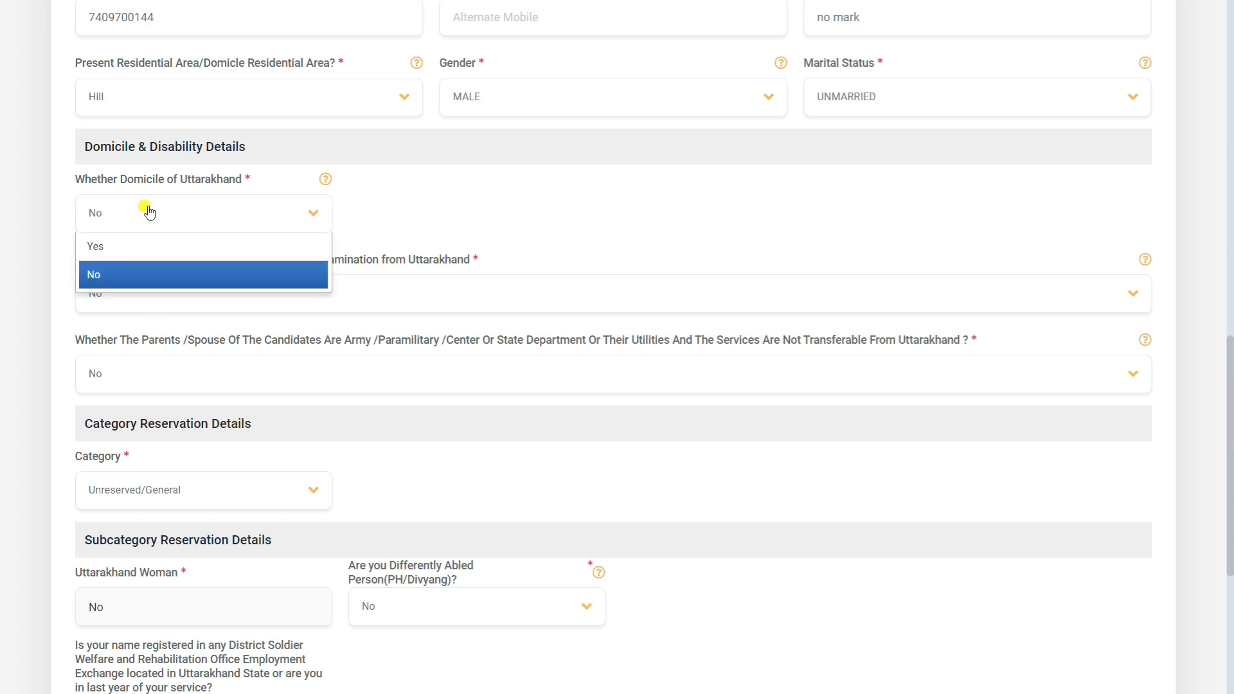
left_click(139, 245)
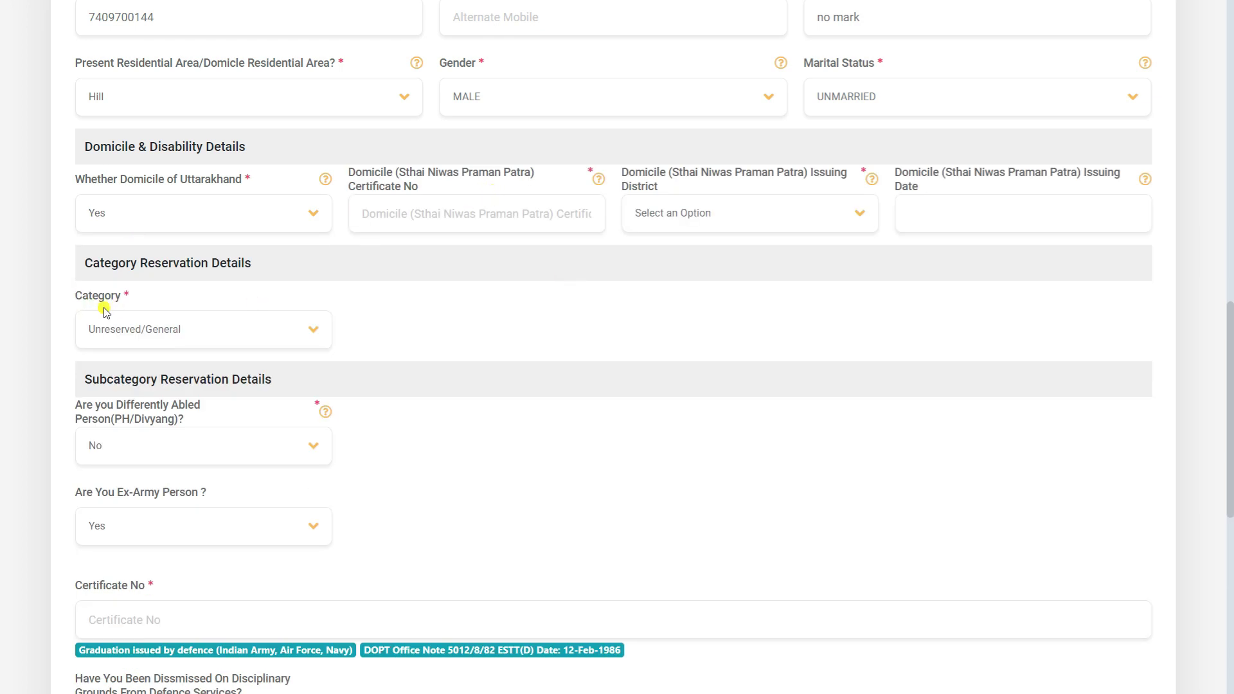
Step: Set the reservation Category to EWS and answer No to Are You Ex-Army Person
left_click(135, 330)
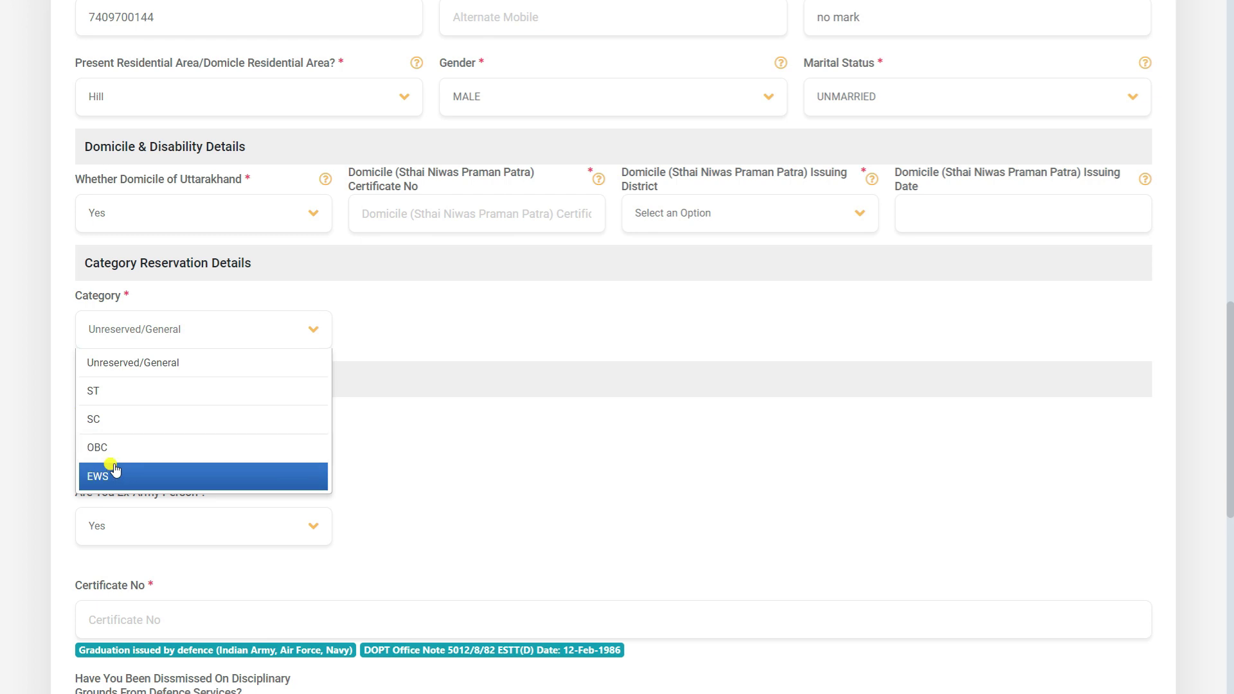
left_click(127, 479)
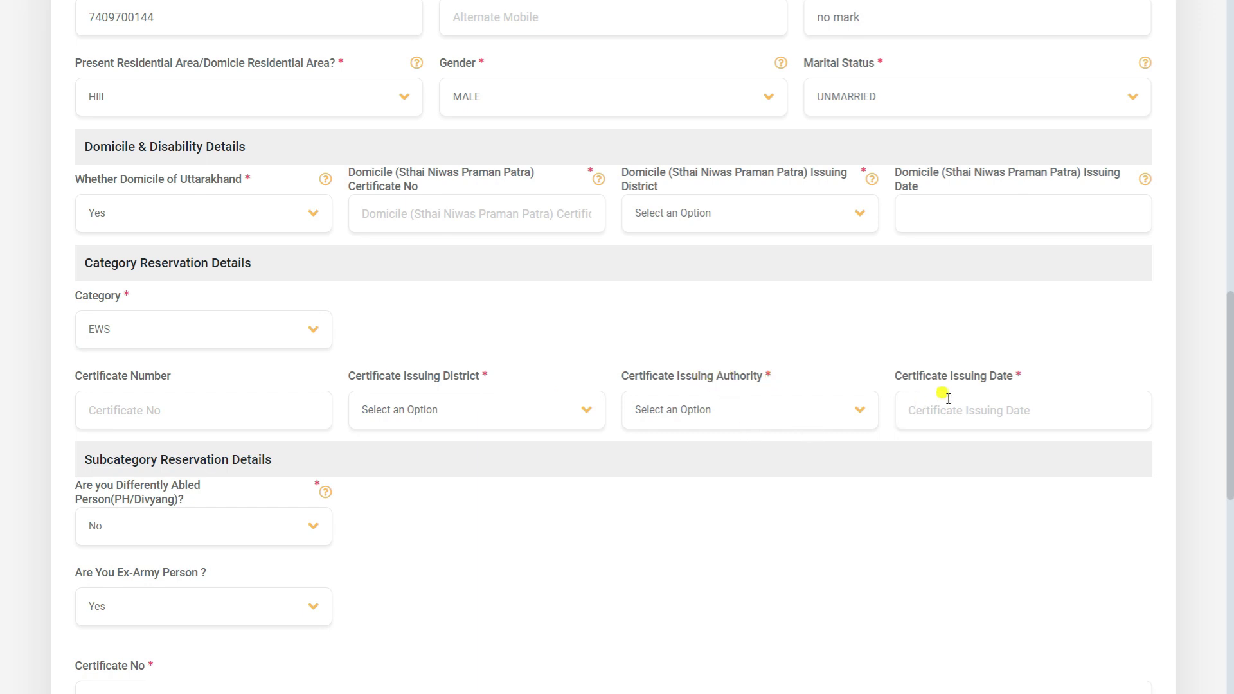
scroll(700, 487, "down", 3)
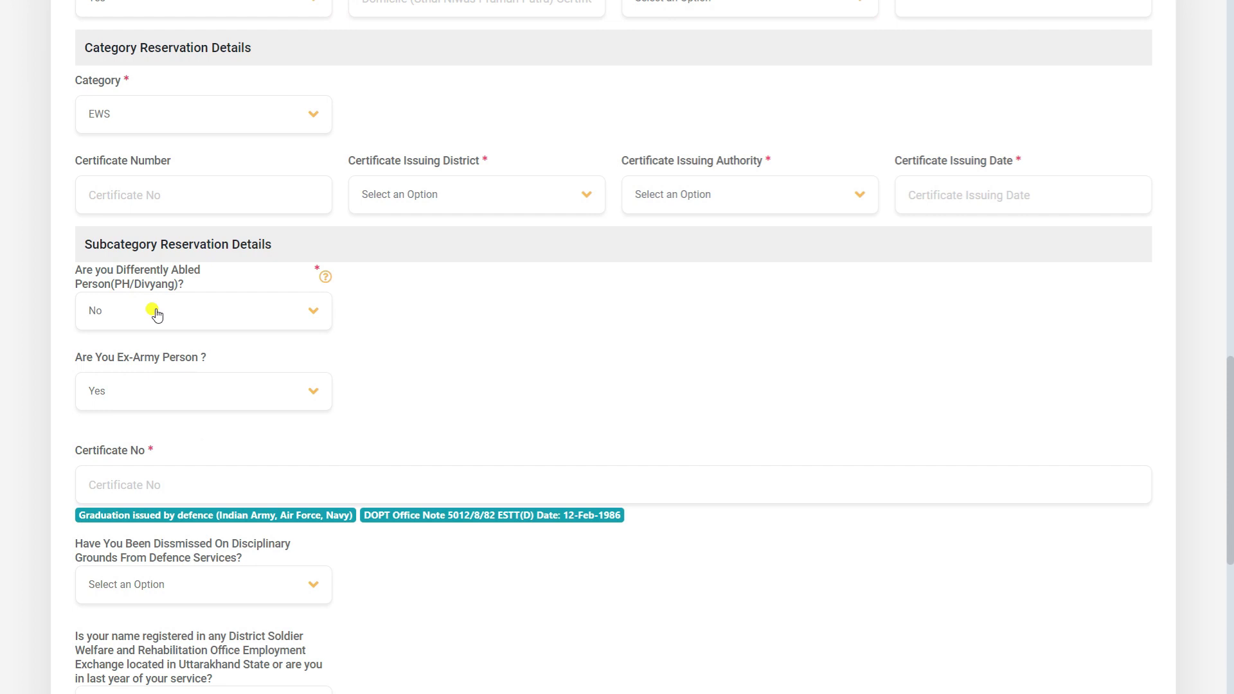
left_click(157, 379)
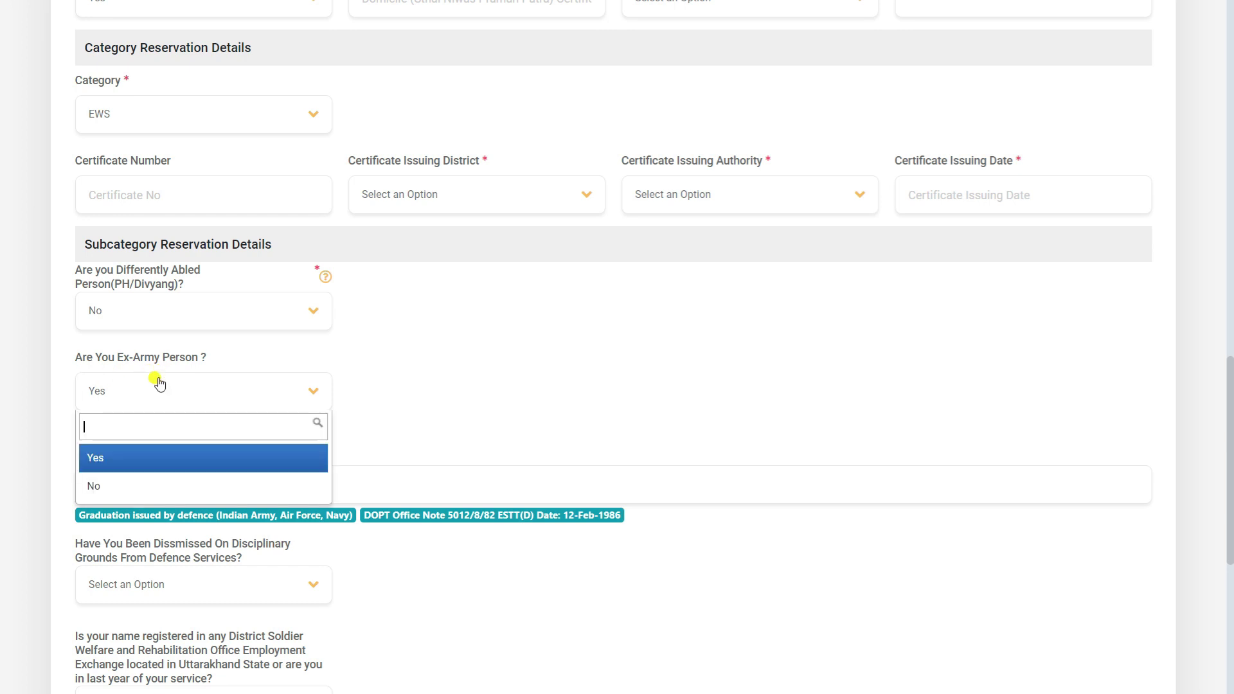
left_click(140, 486)
Step: Answer No to Are You Dependent Of Freedom Fighter and save the personal details to reach Address Details
scroll(135, 476, "down", 2)
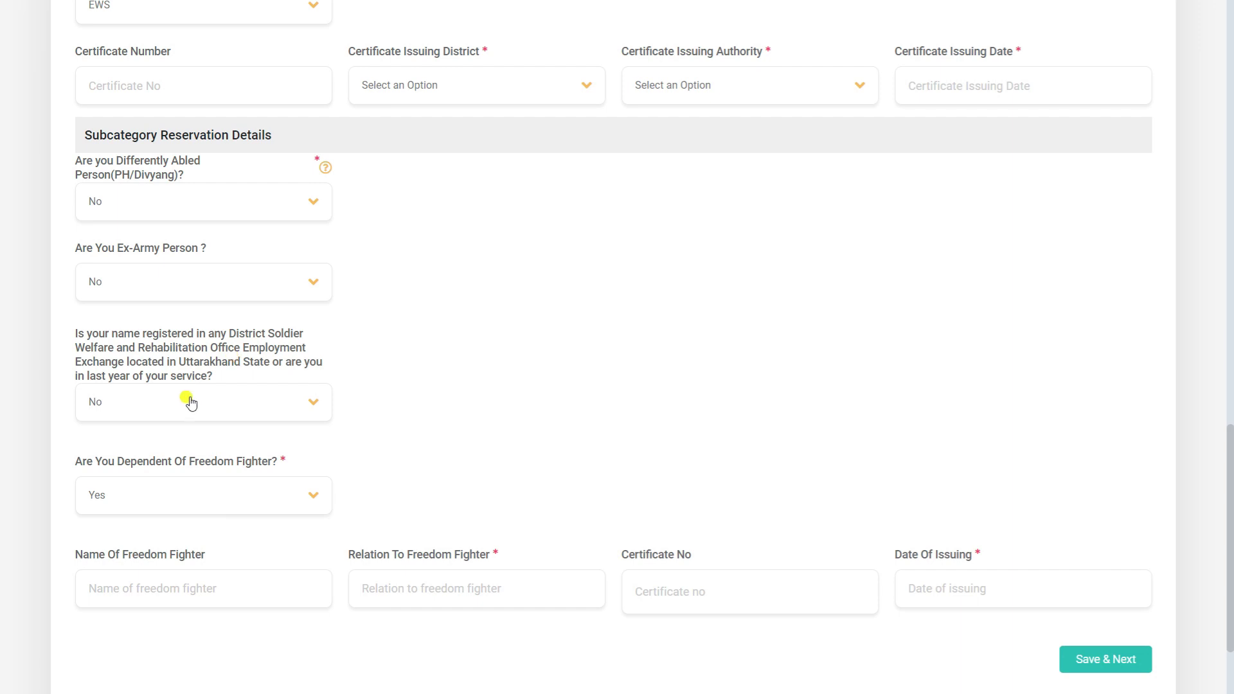
scroll(171, 426, "down", 2)
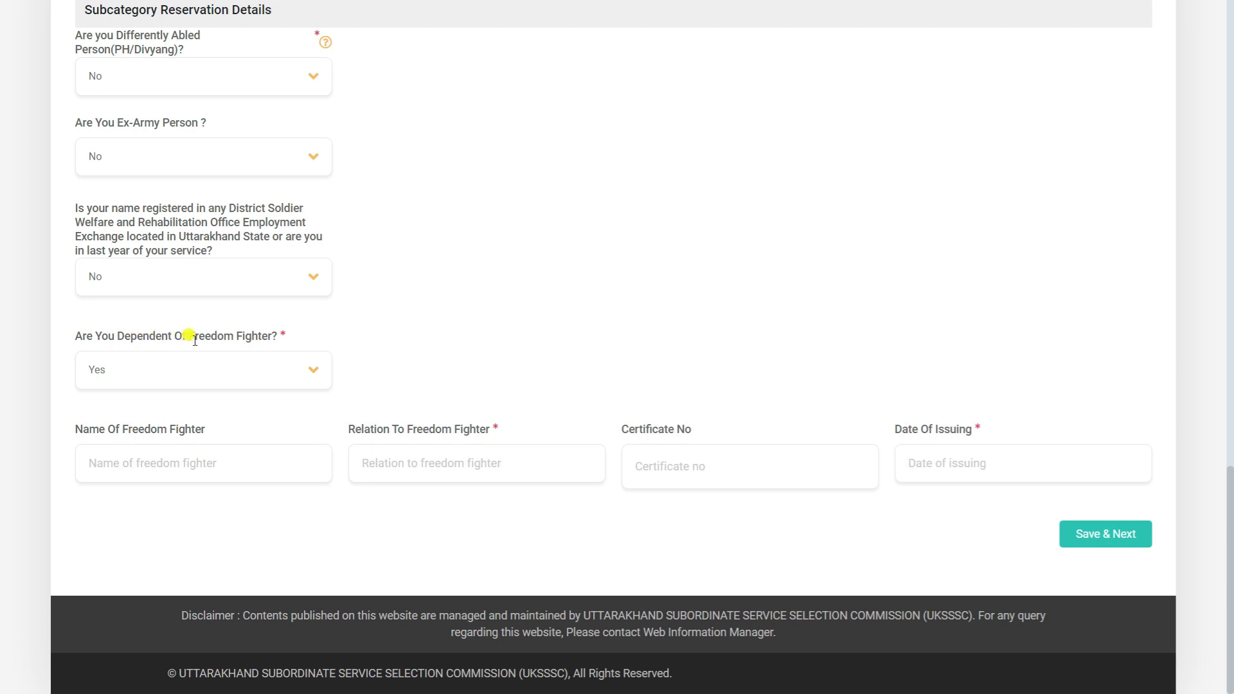
left_click(234, 377)
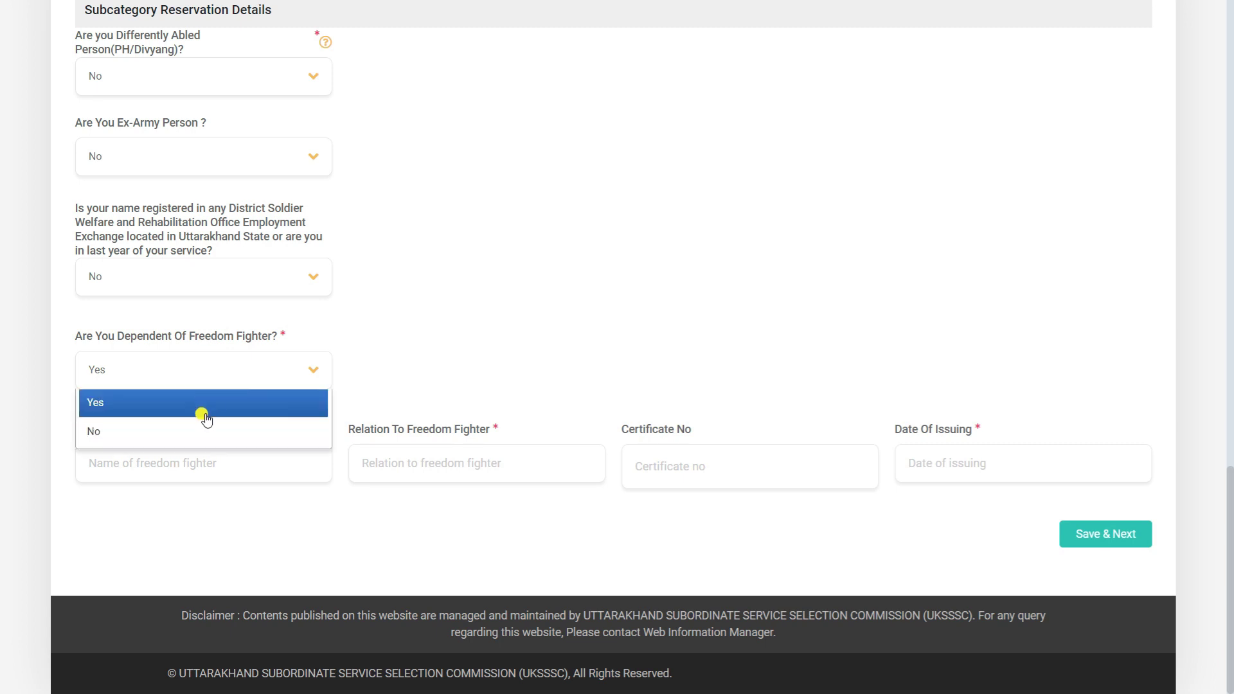
left_click(255, 426)
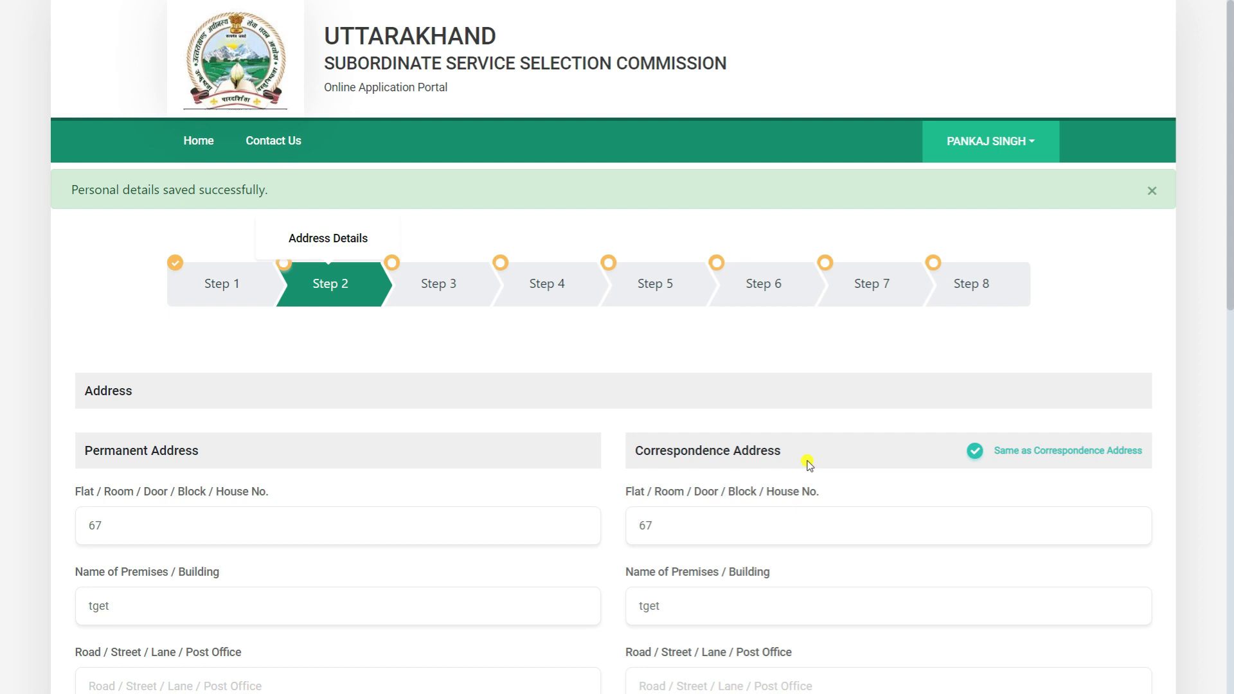
Step: Review the permanent and correspondence address fields, from the house number down to the nearest police station
scroll(481, 409, "down", 3)
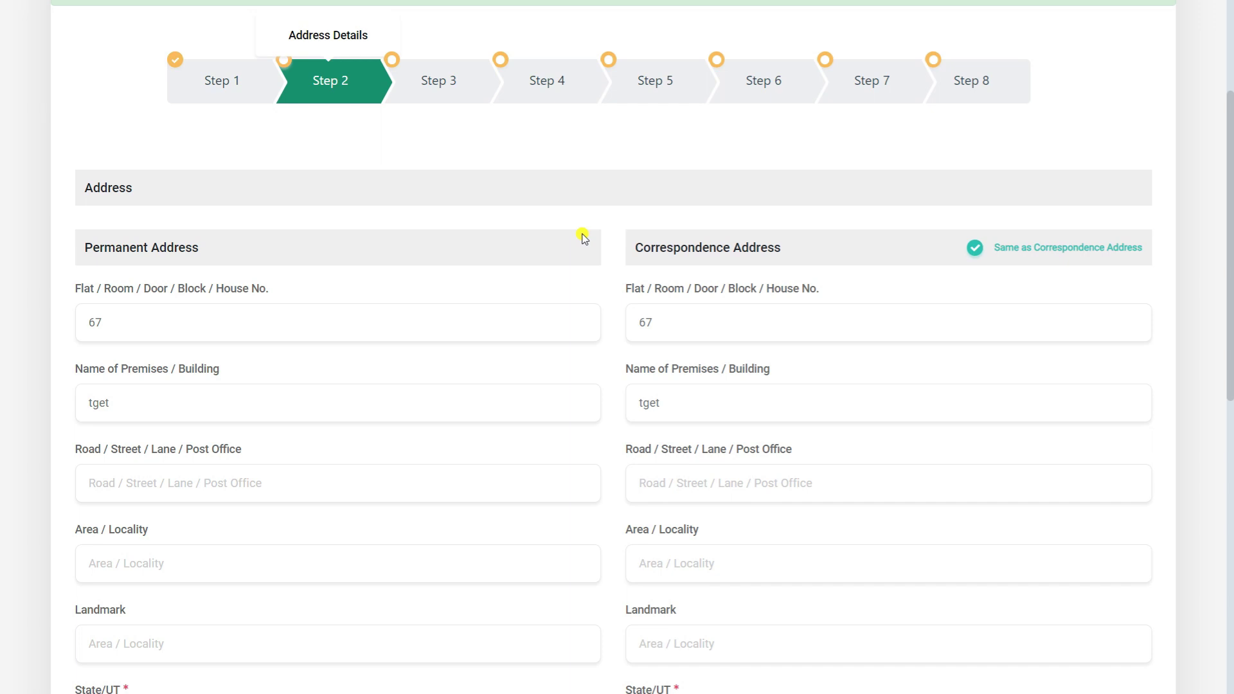
scroll(214, 277, "down", 1)
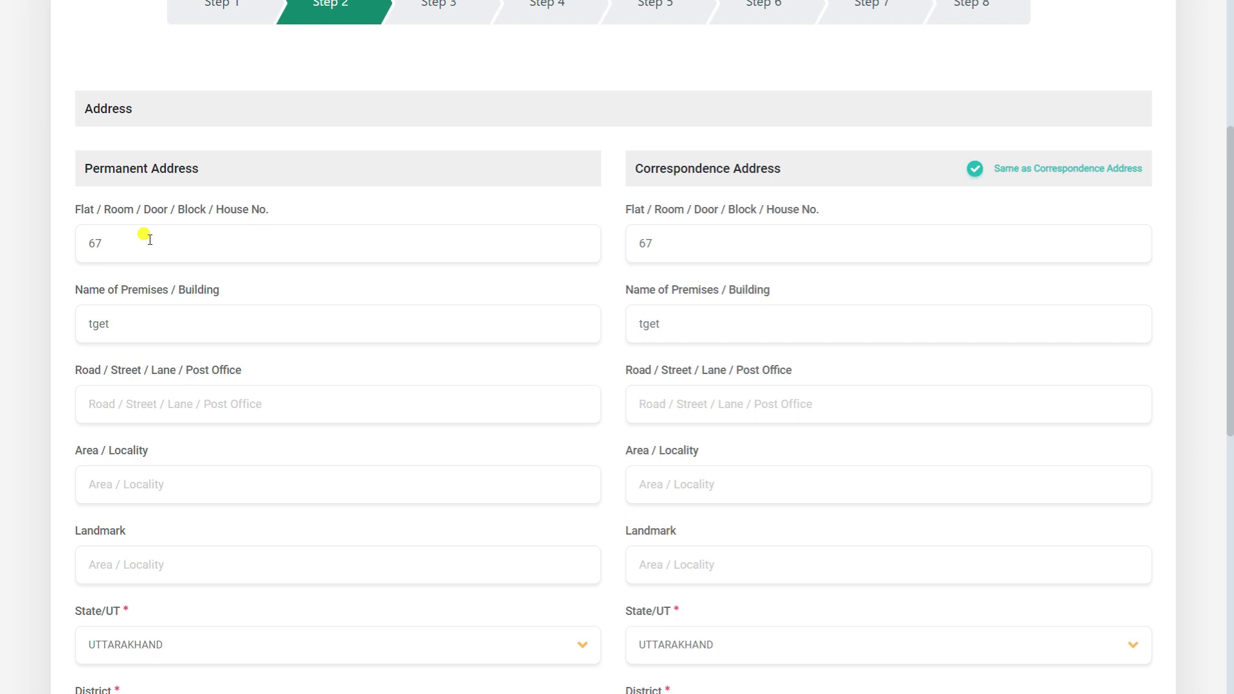
scroll(144, 236, "down", 3)
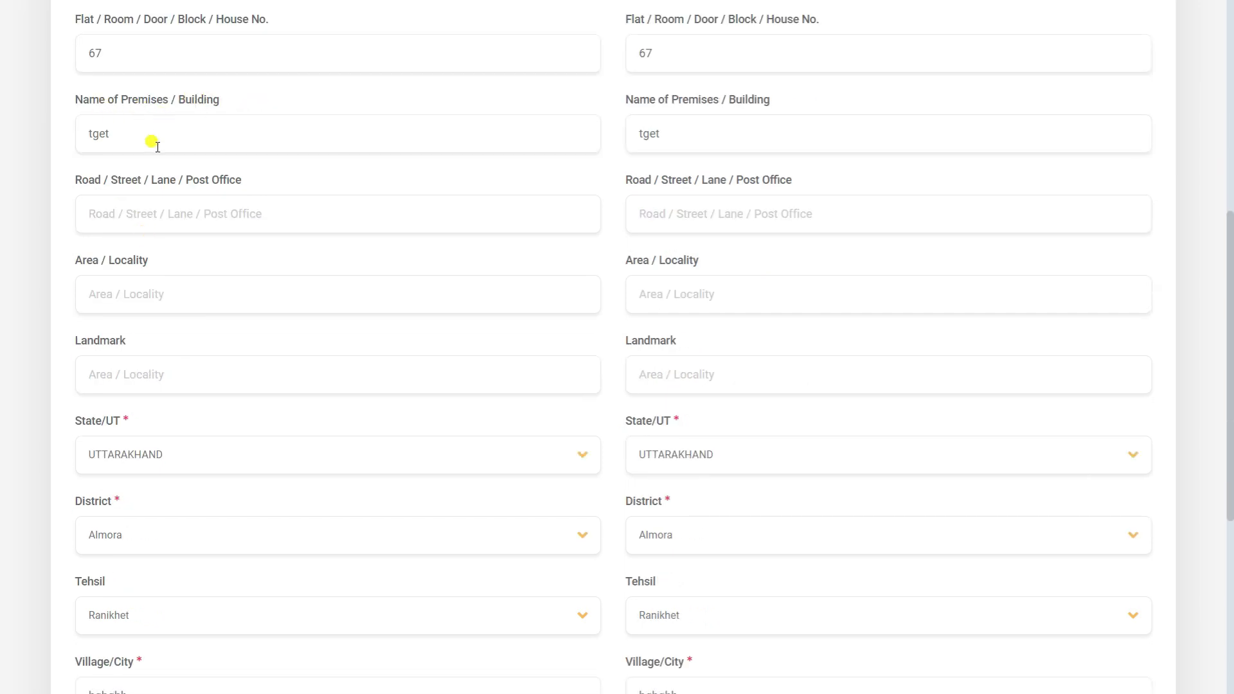
scroll(155, 145, "down", 2)
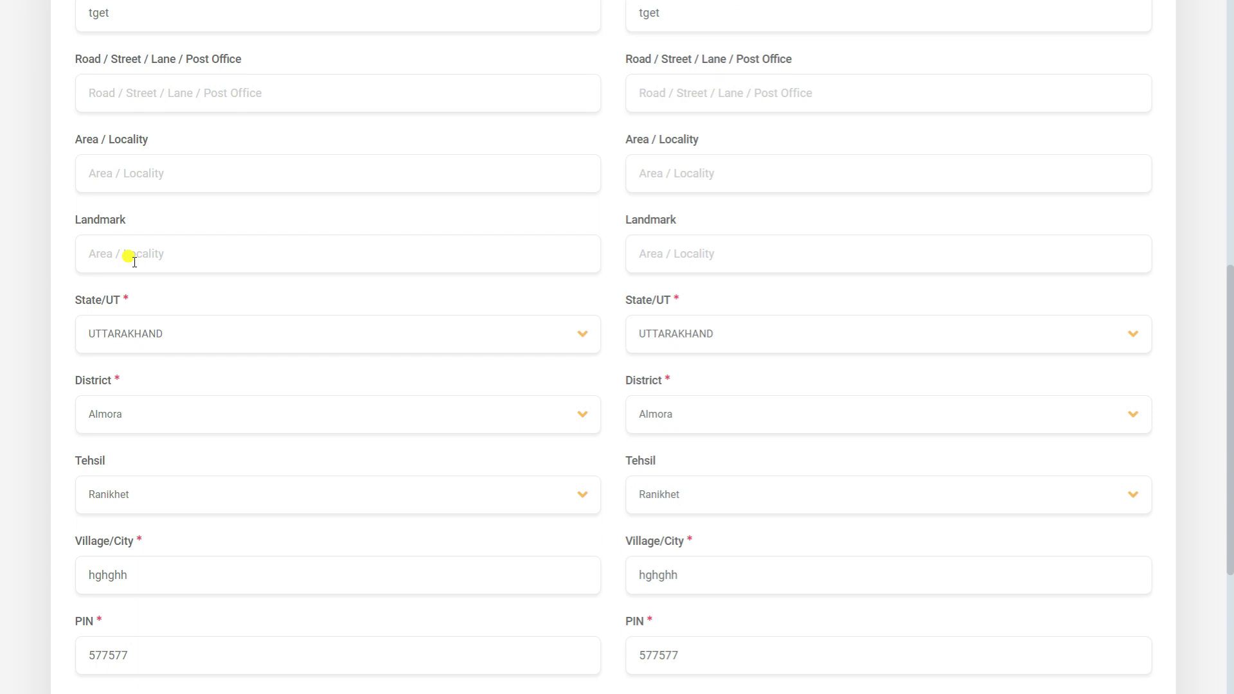
left_click(100, 333)
left_click(101, 334)
scroll(152, 419, "down", 2)
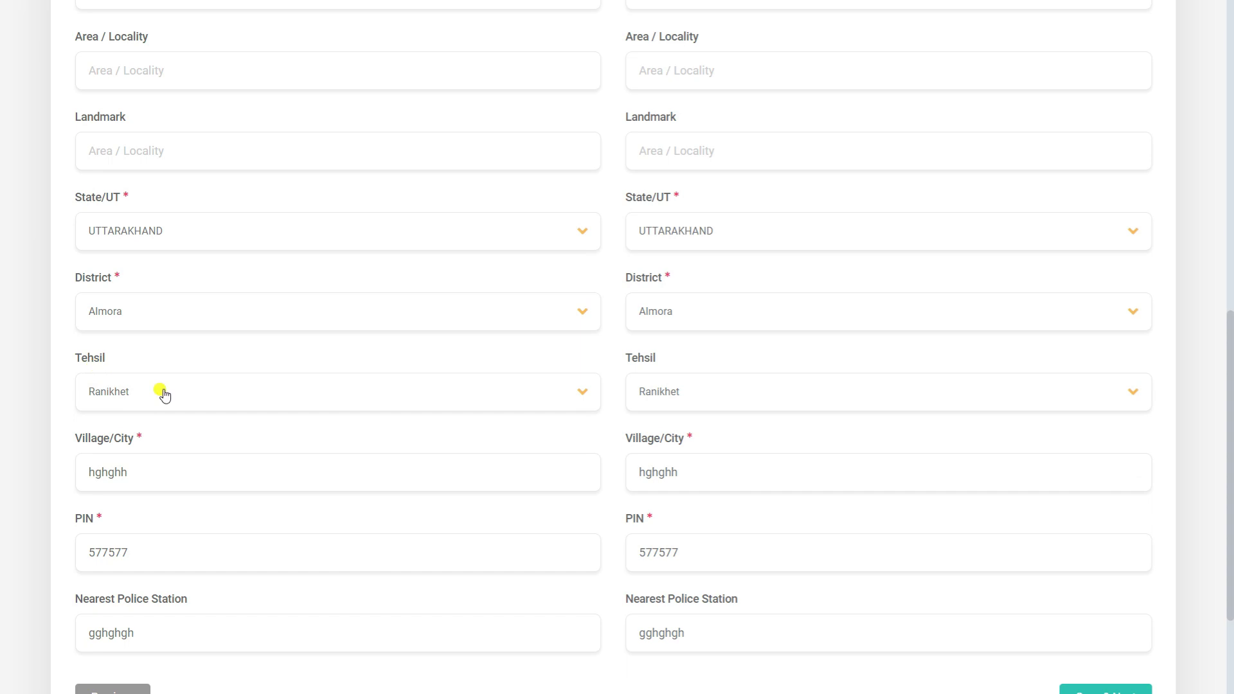
scroll(163, 394, "down", 2)
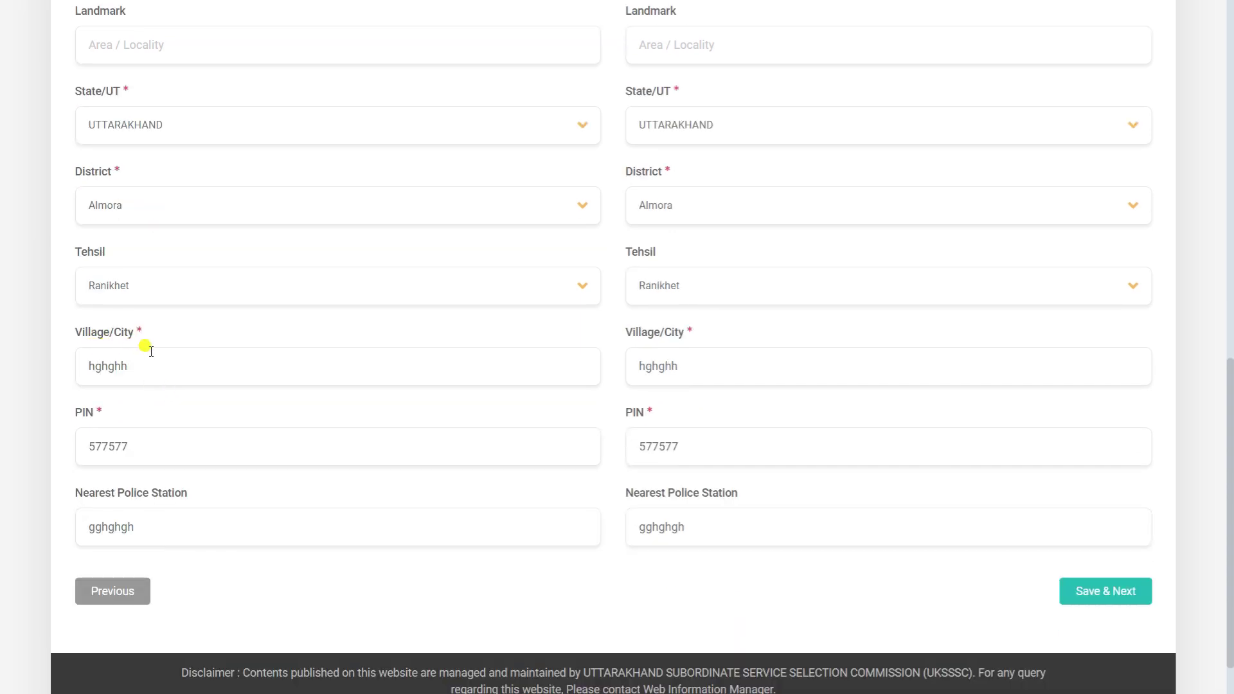
scroll(191, 439, "down", 1)
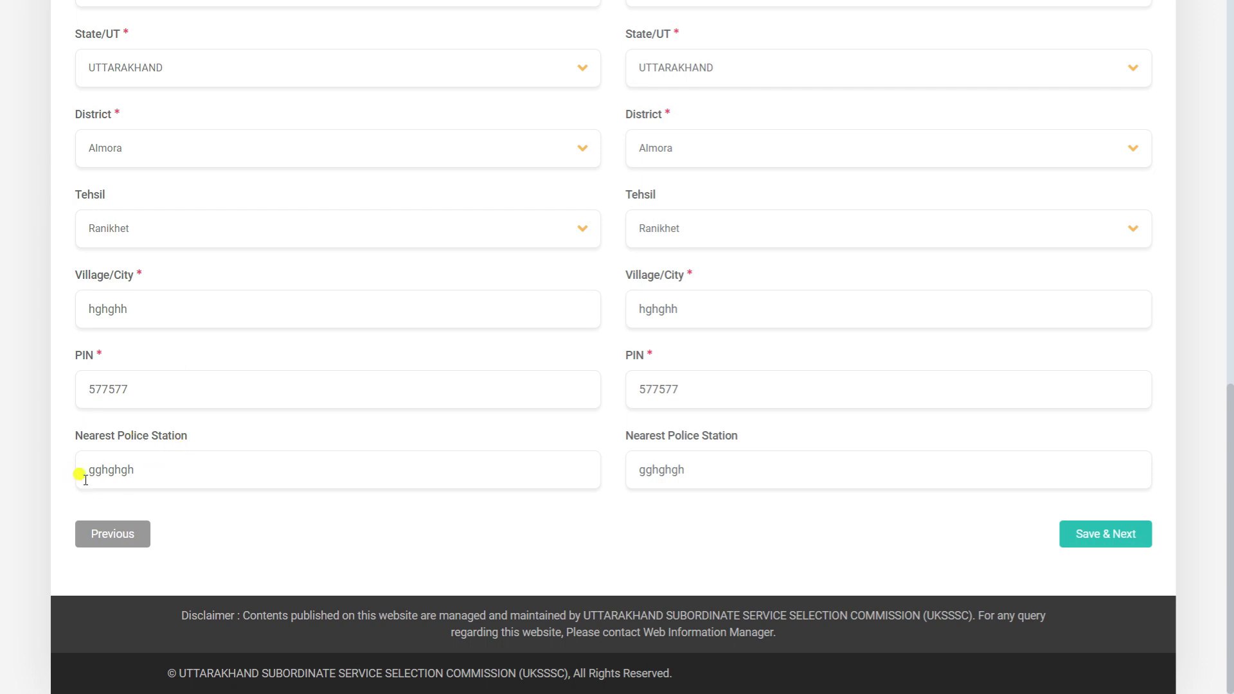
Step: Clear and re-enable Same as Correspondence Address so the permanent address is copied, and save the address details
scroll(196, 481, "up", 4)
scroll(202, 487, "up", 9)
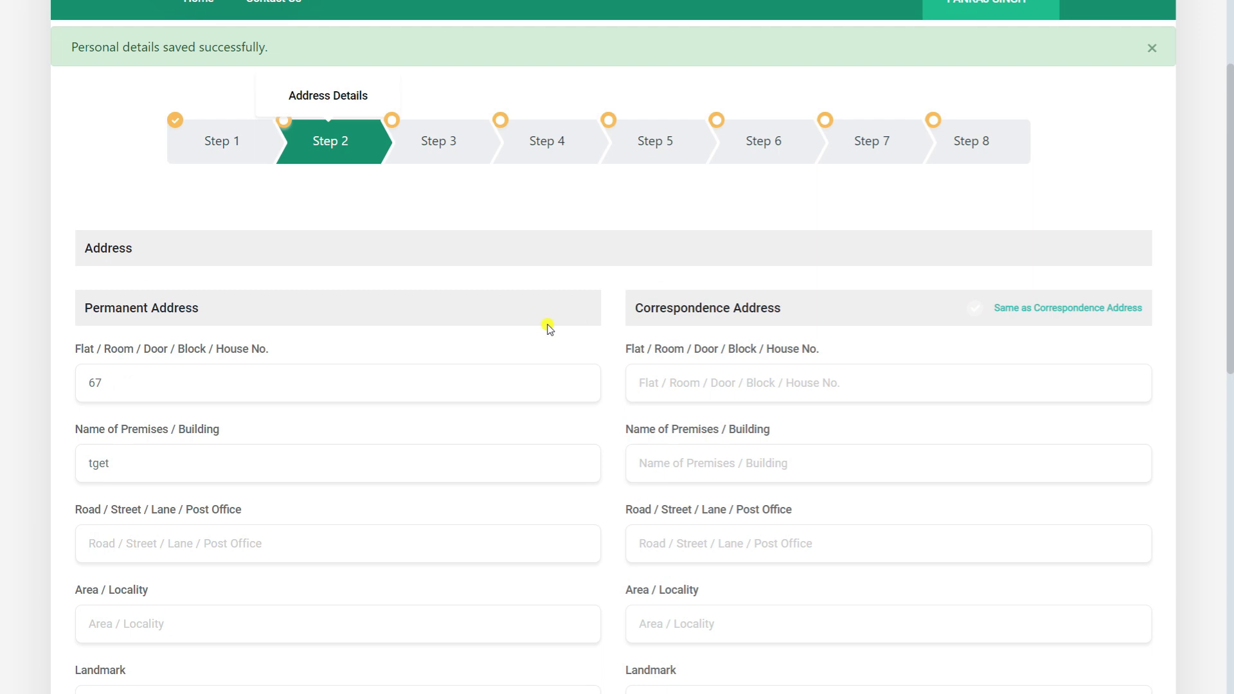
left_click(975, 309)
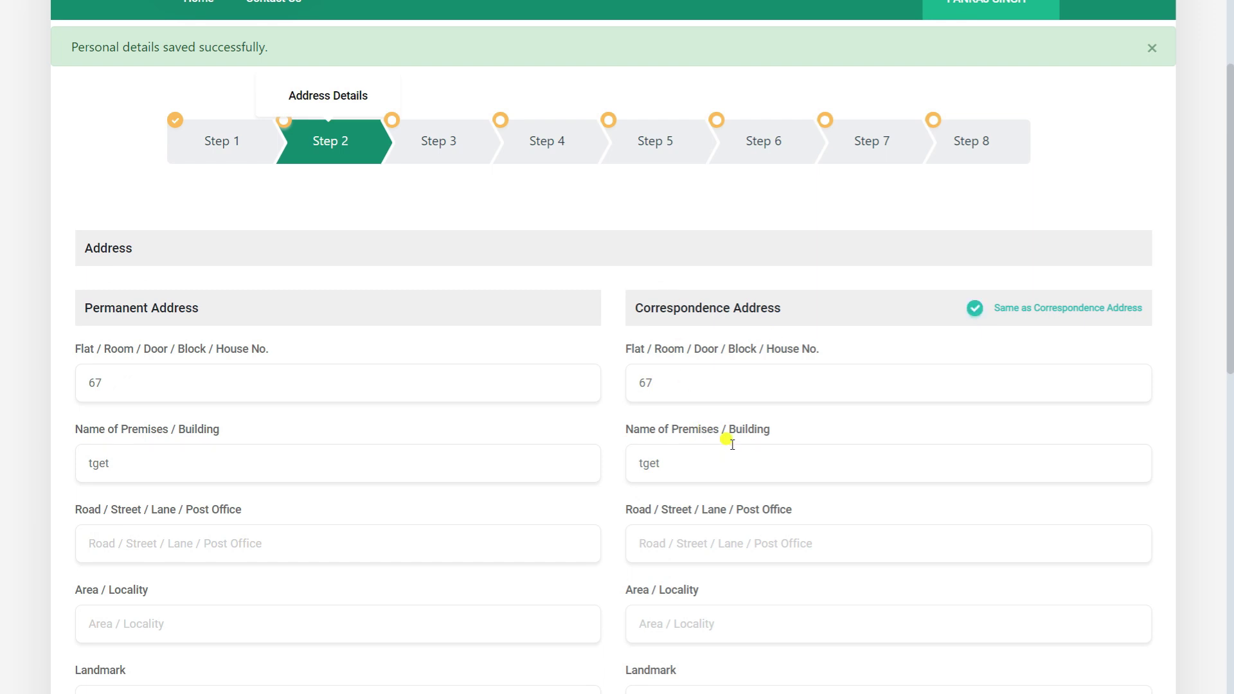
scroll(757, 443, "down", 10)
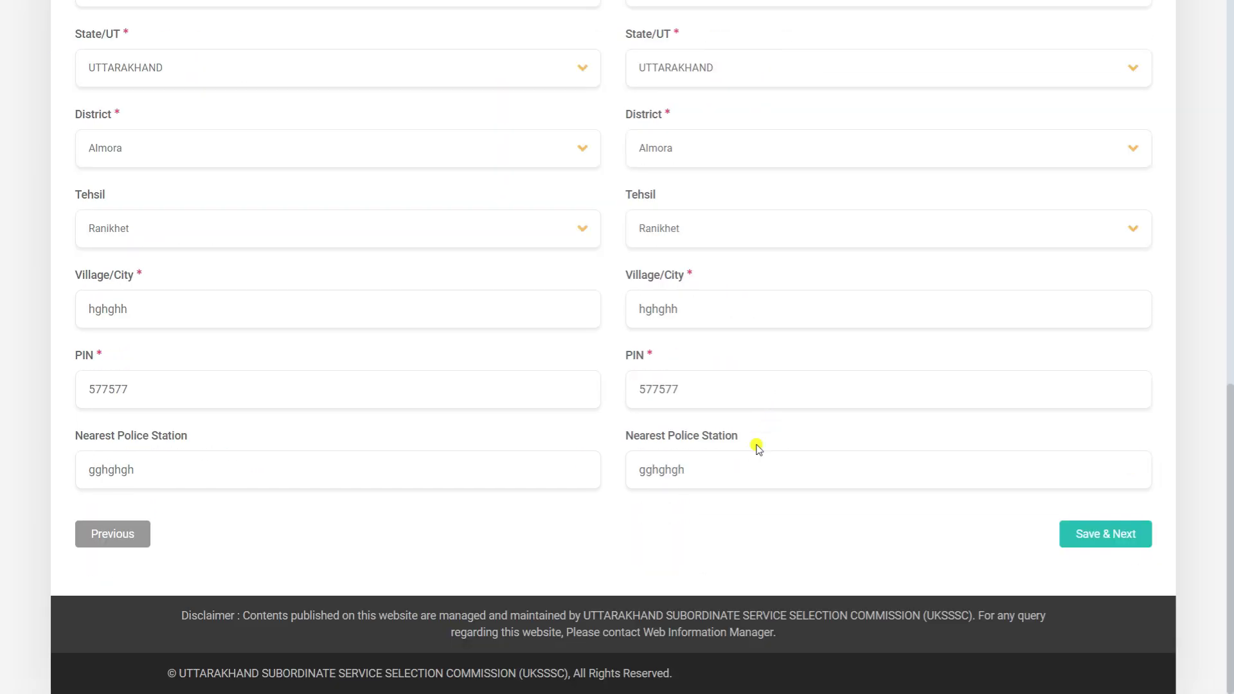
left_click(1087, 537)
Step: Try Yes for registration in a district employment office of the state, and set the answer back to No
scroll(720, 478, "down", 2)
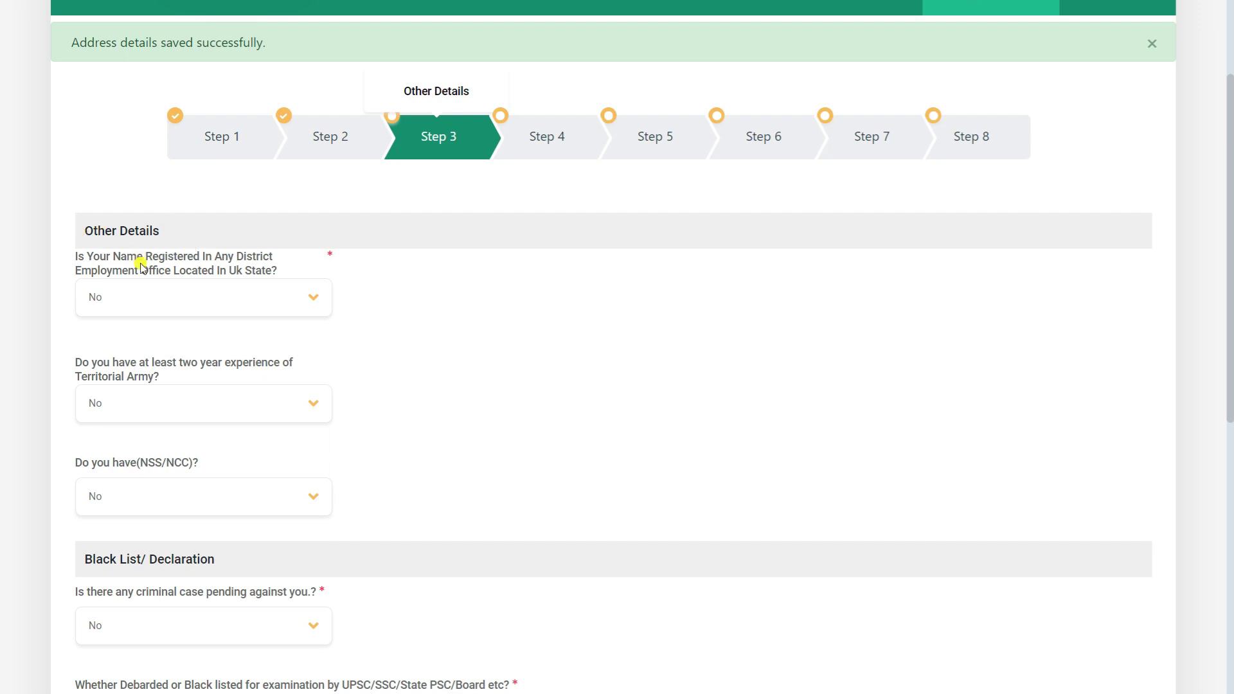
left_click(139, 299)
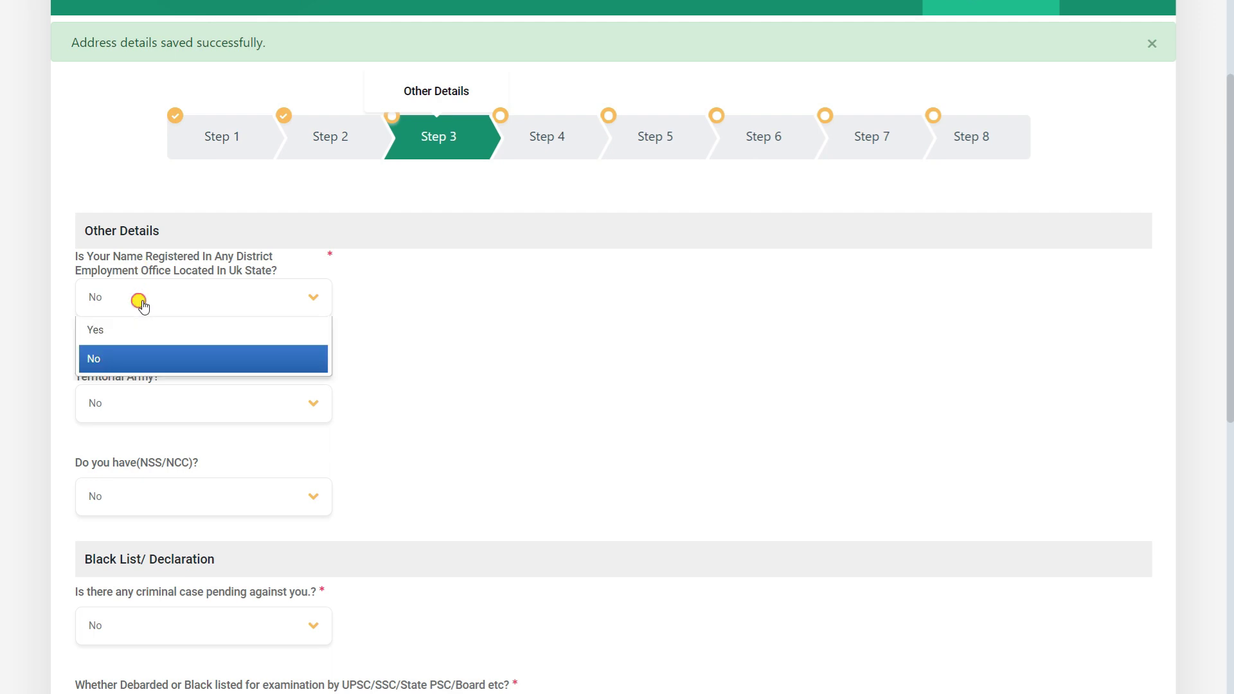
left_click(131, 340)
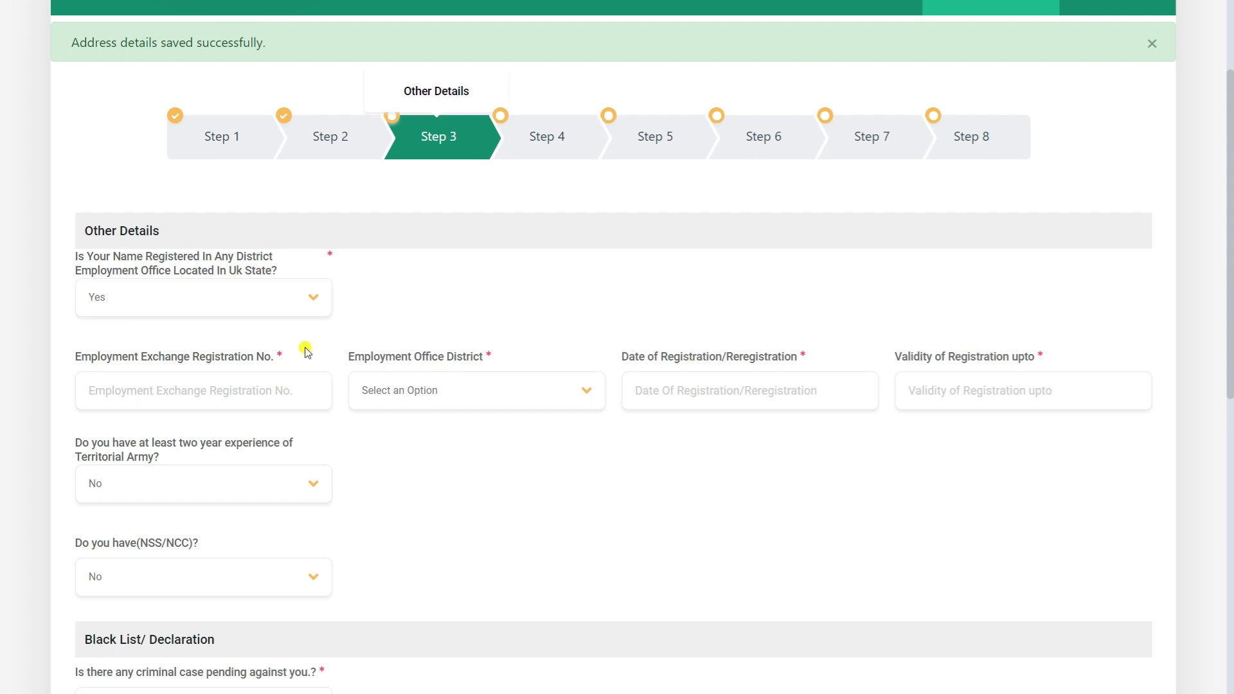
left_click(299, 308)
left_click(273, 357)
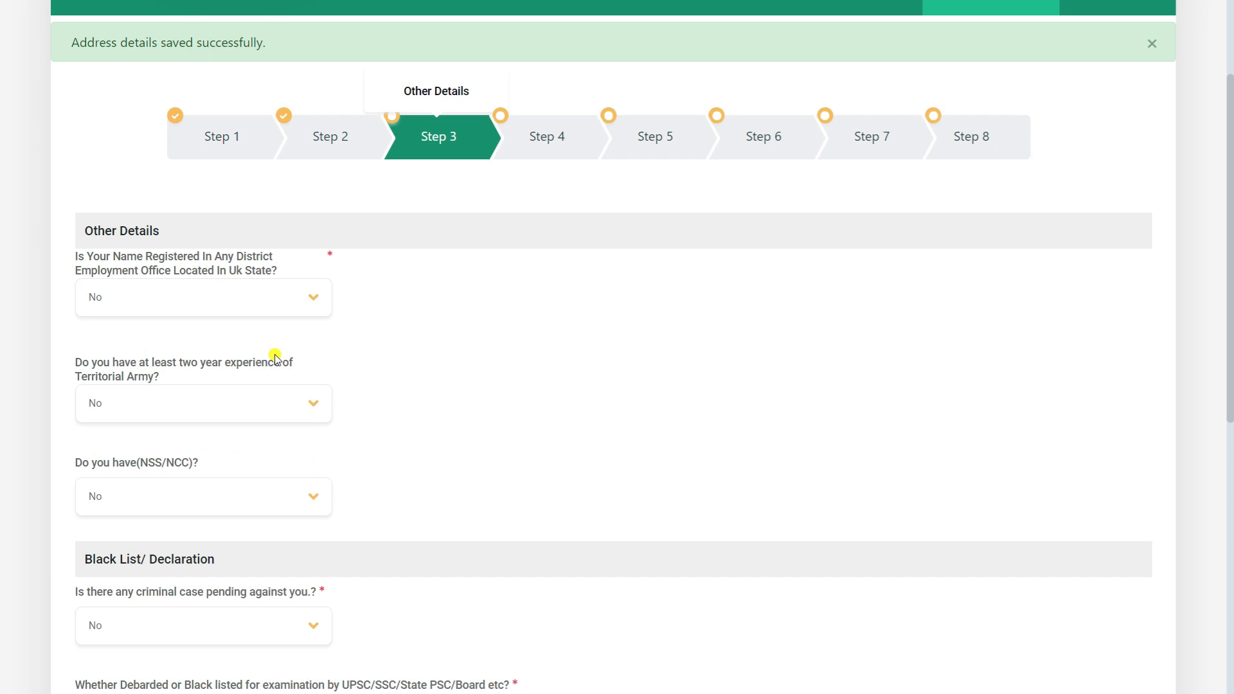
Step: Try Yes for having NSS/NCC in the Other Details, and set the answer back to No
scroll(275, 358, "down", 2)
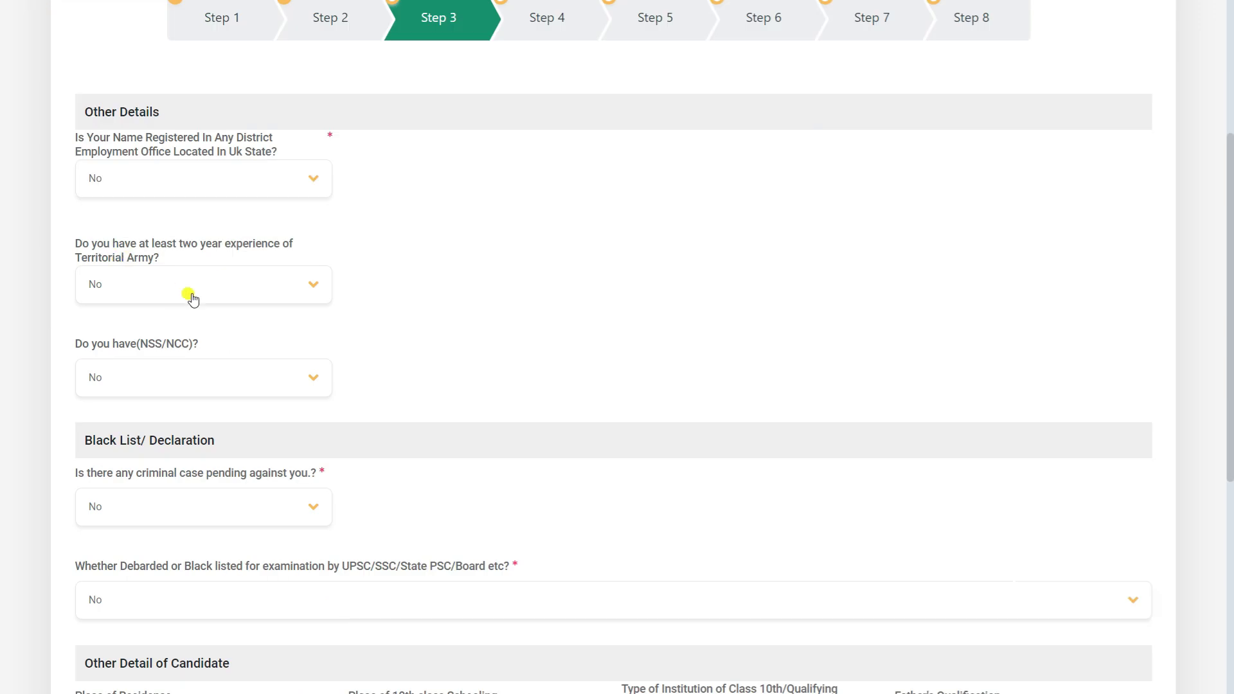
left_click(153, 380)
left_click(155, 414)
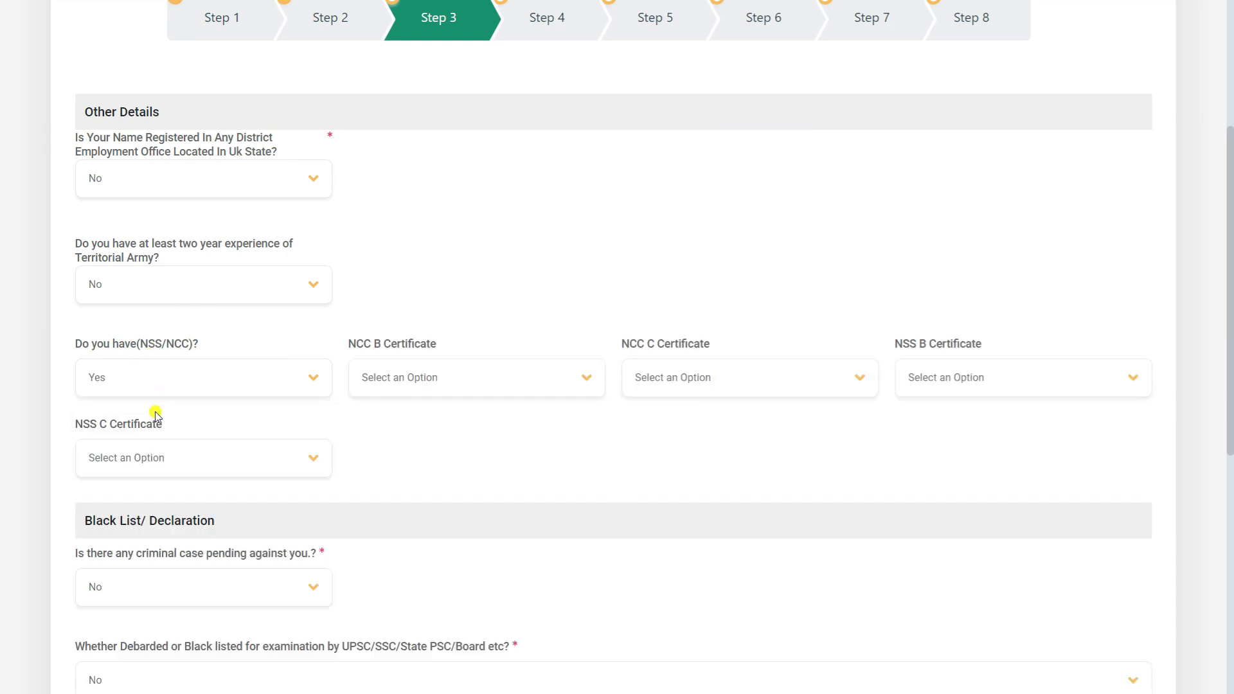
left_click(287, 394)
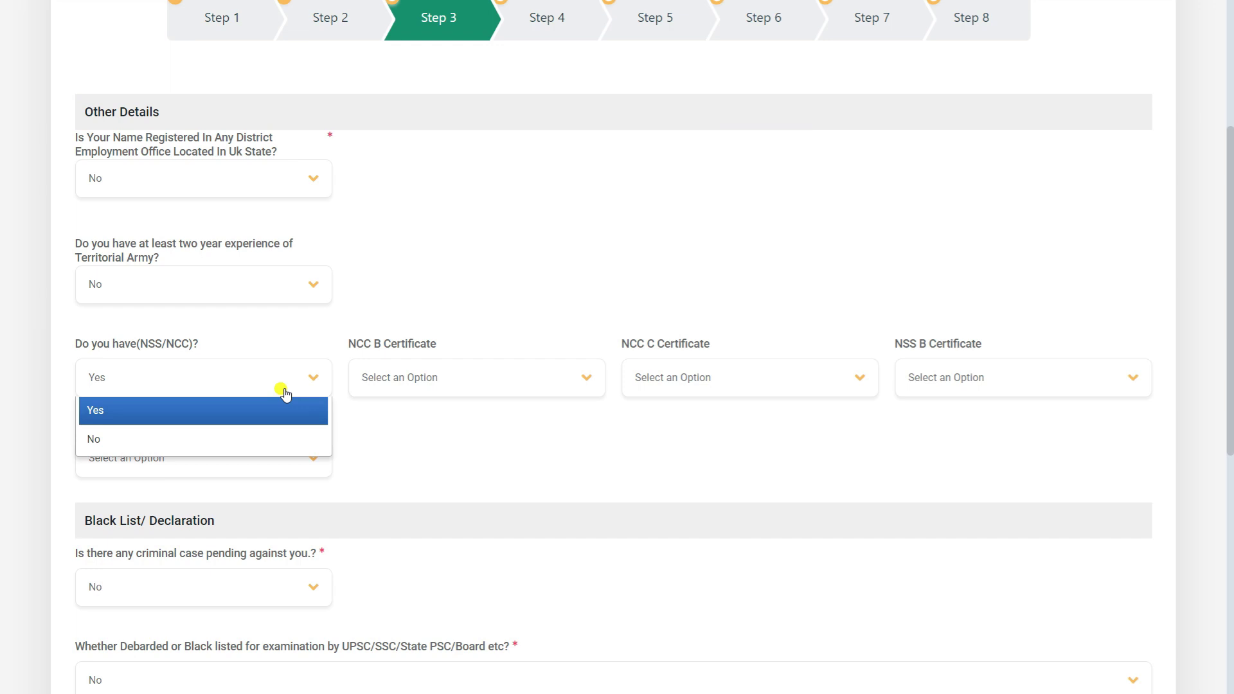
left_click(237, 440)
Step: Answer No to the pending criminal case question in the Black List/Declaration section
scroll(236, 440, "down", 3)
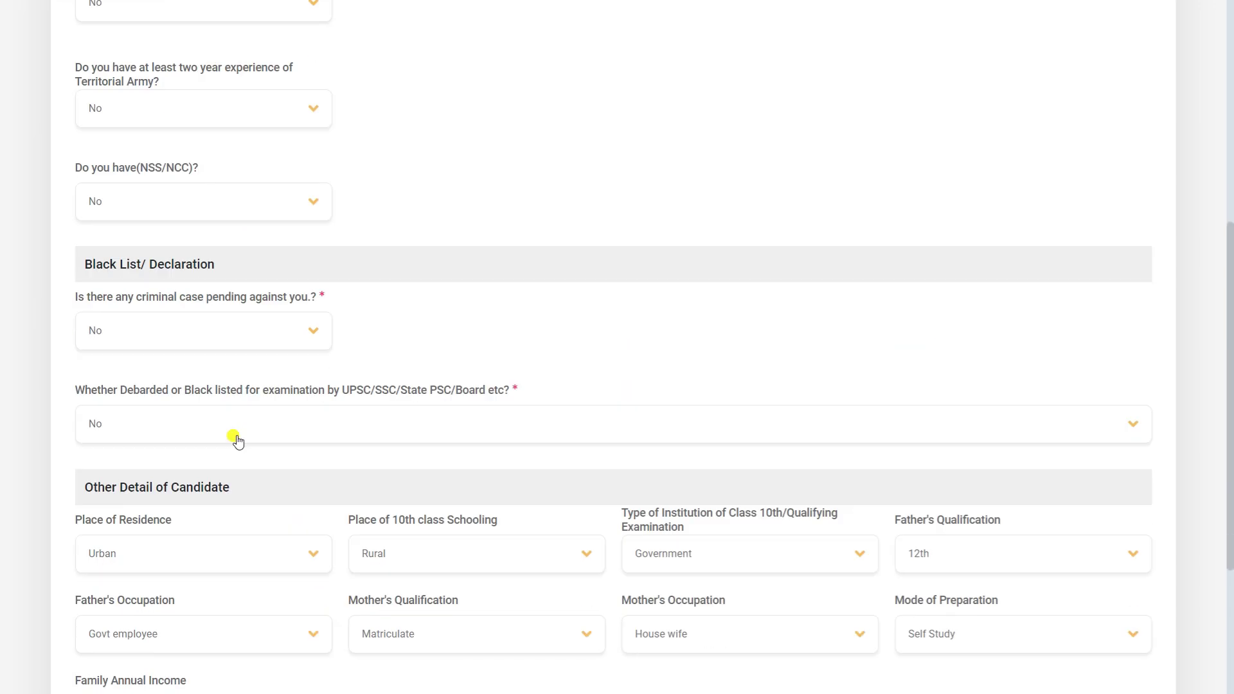
left_click(127, 340)
left_click(141, 395)
Step: Compare the Rural and Urban options for Place of Residence under Other Detail of Candidate, and set it to Rural
scroll(143, 402, "down", 2)
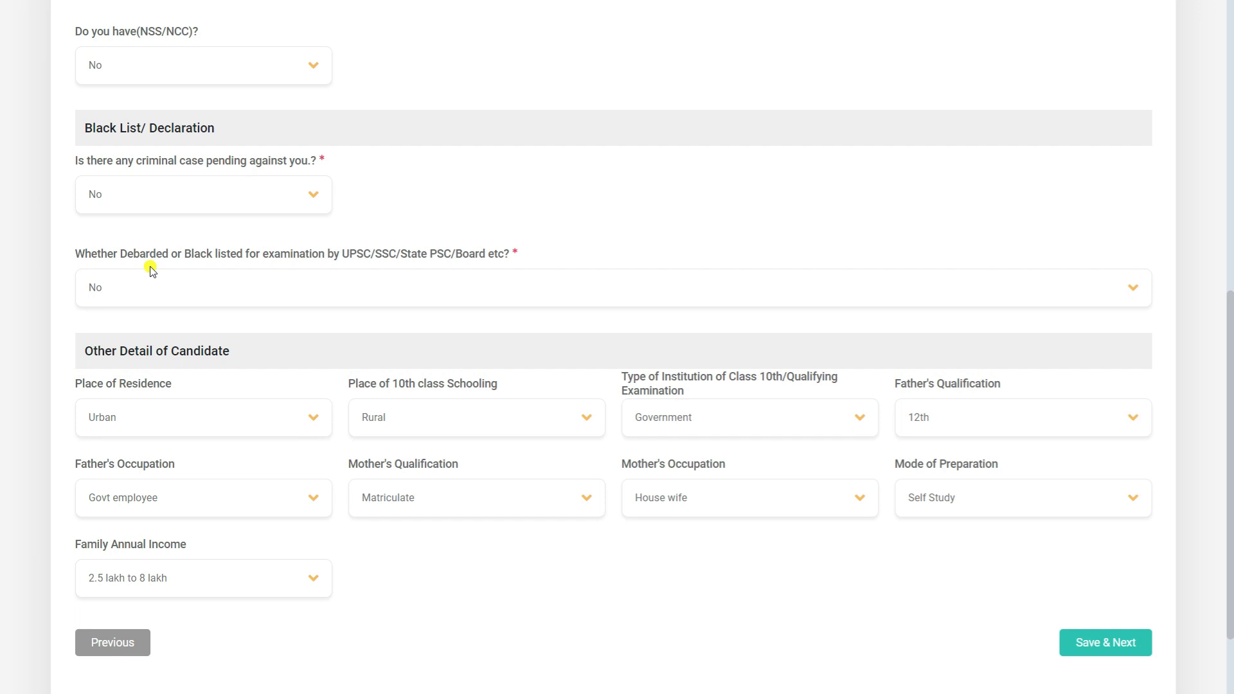
scroll(151, 270, "down", 2)
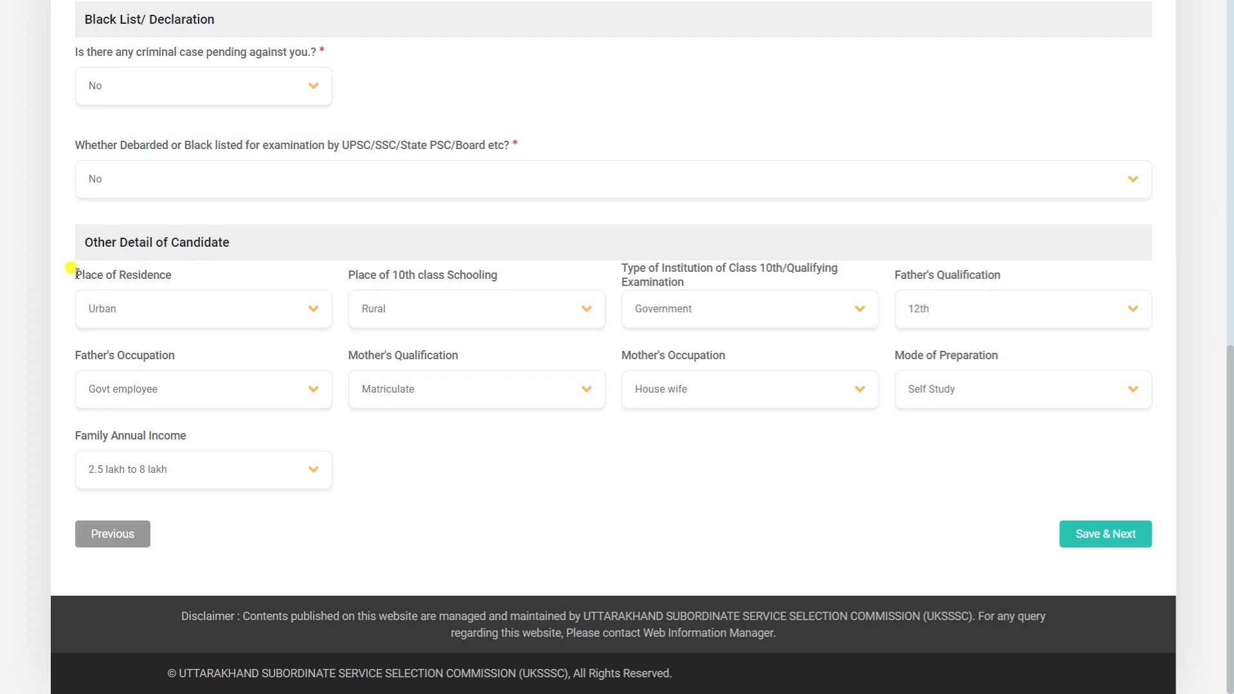
left_click(143, 307)
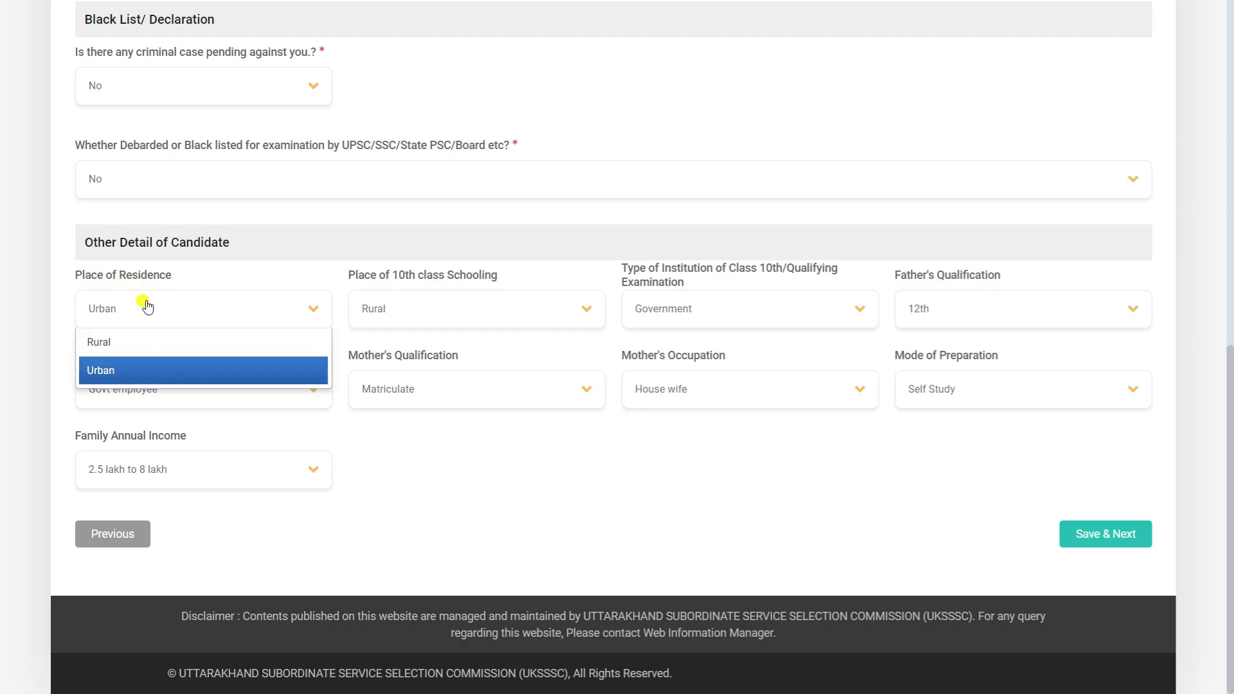
left_click(142, 339)
left_click(145, 313)
left_click(135, 365)
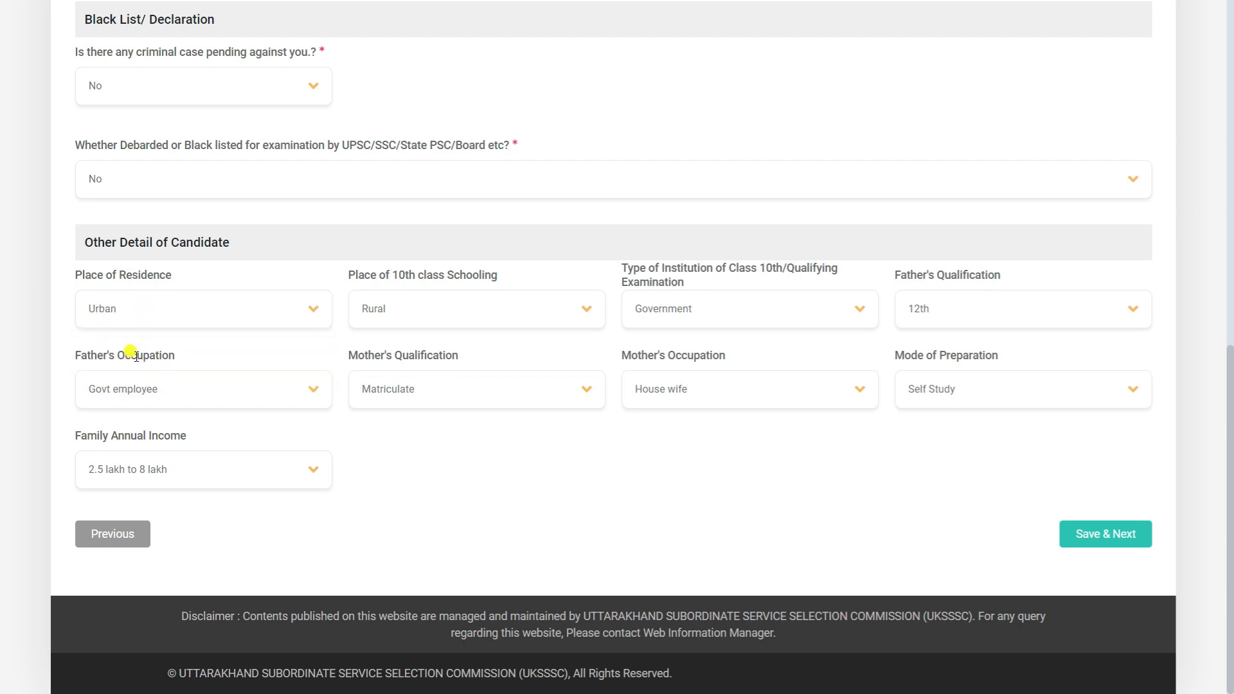
left_click(139, 317)
left_click(143, 339)
Step: Choose Rural as the Place of 10th class Schooling and Government as the Class 10th institution type
left_click(397, 305)
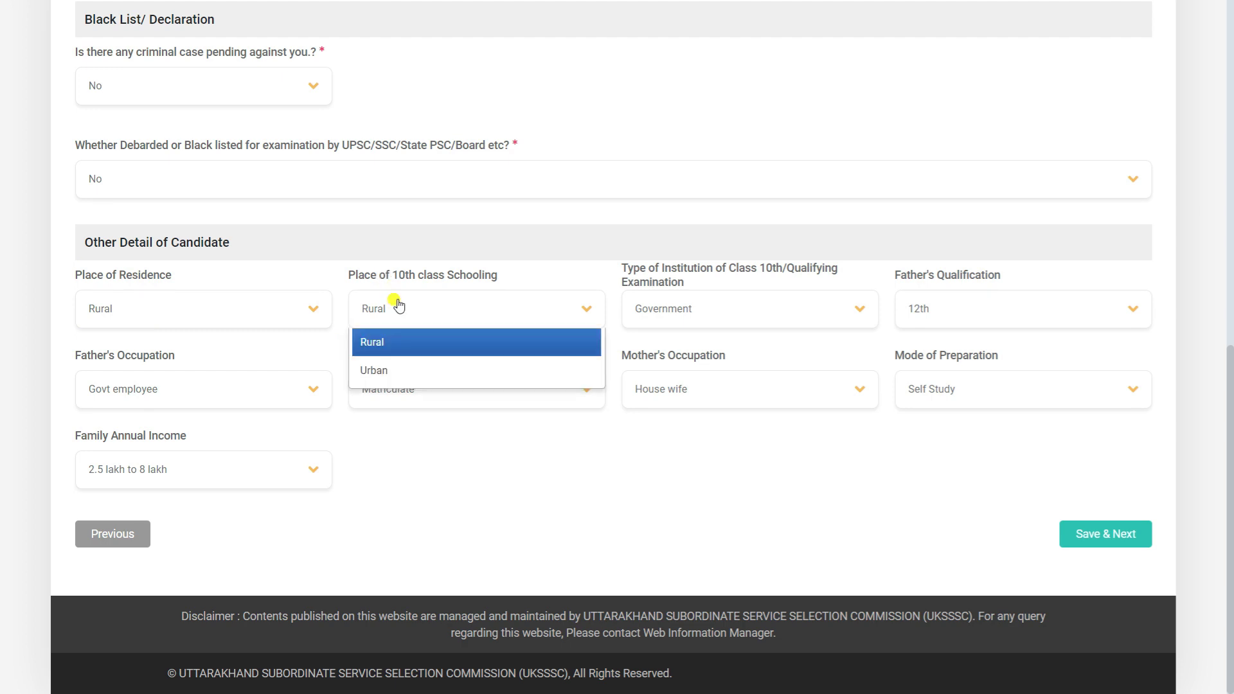
left_click(393, 338)
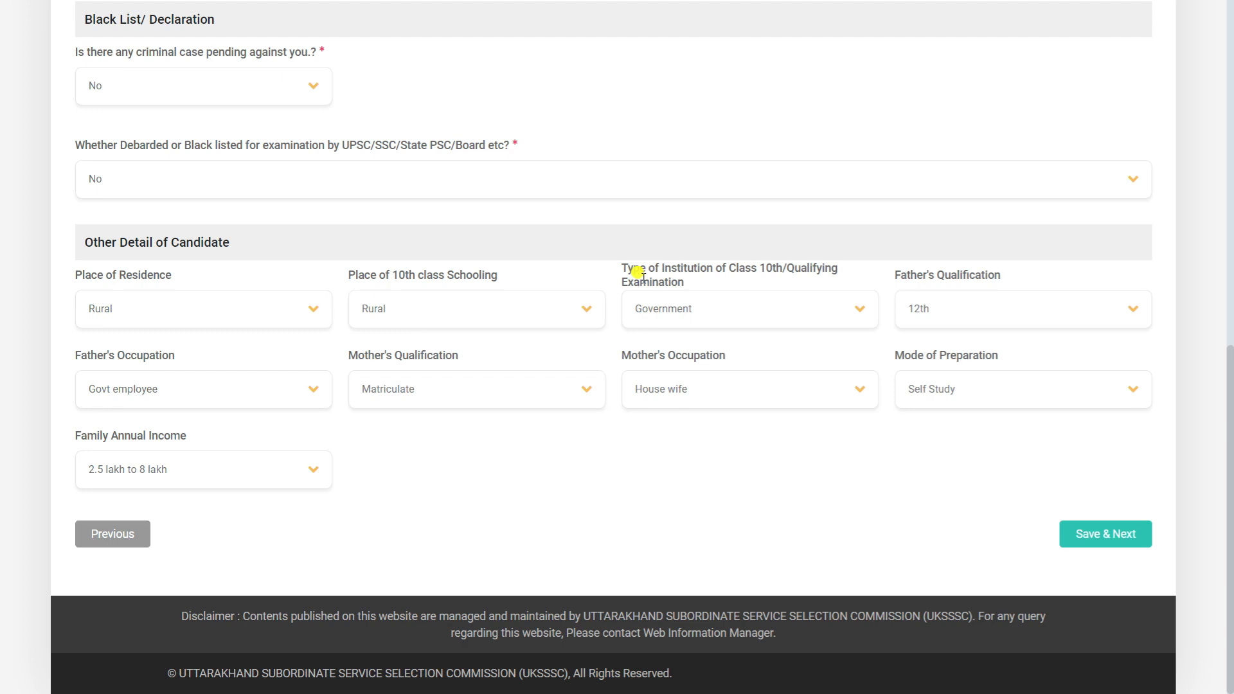
left_click(653, 297)
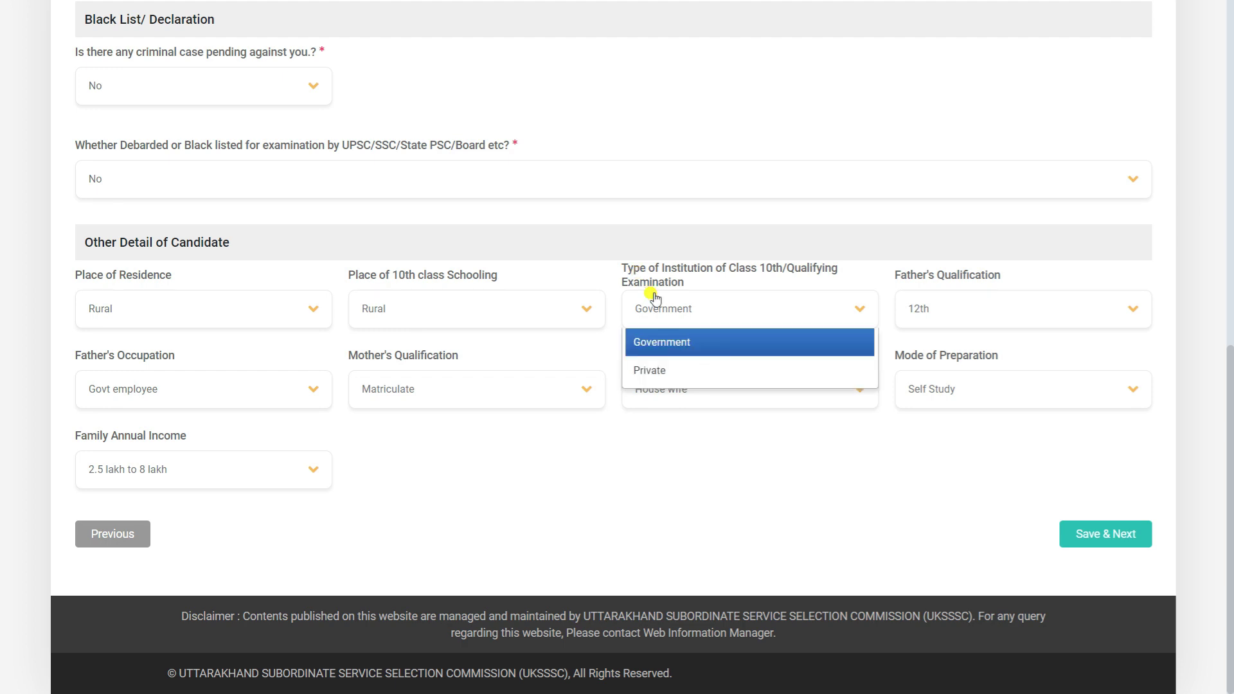
left_click(656, 340)
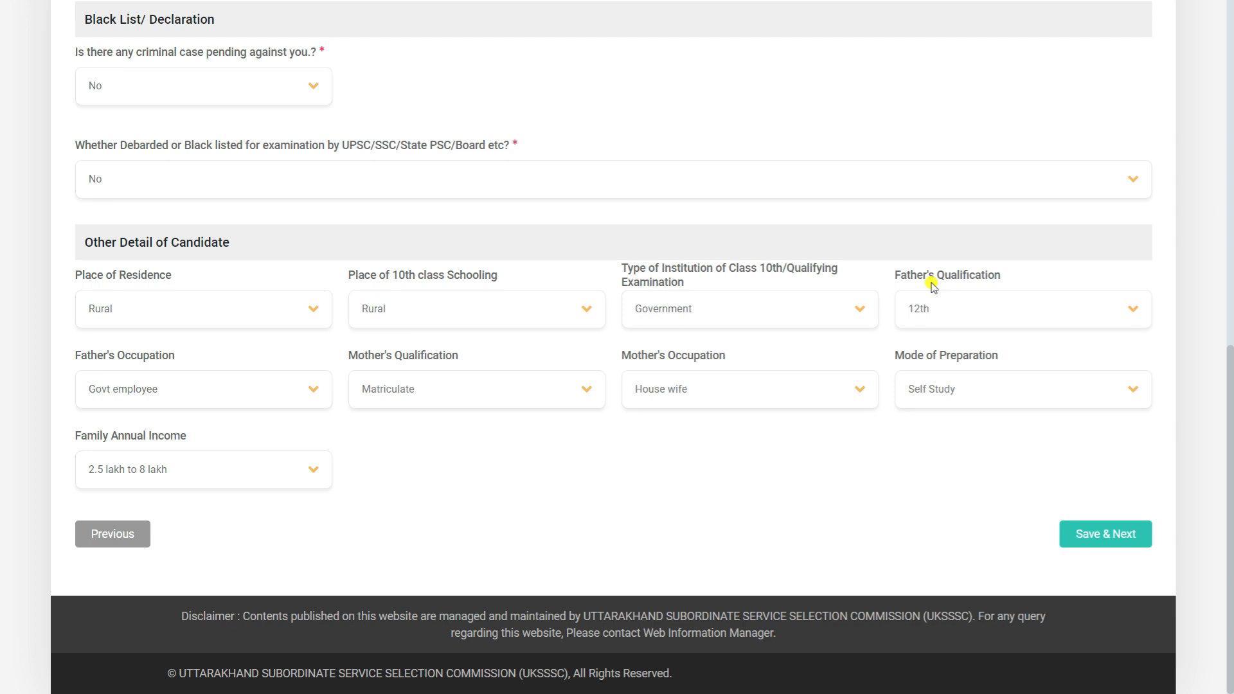
Step: Choose Govt employee as the Father's Occupation, and check the Mother's Qualification and Mode of Preparation choices
left_click(148, 393)
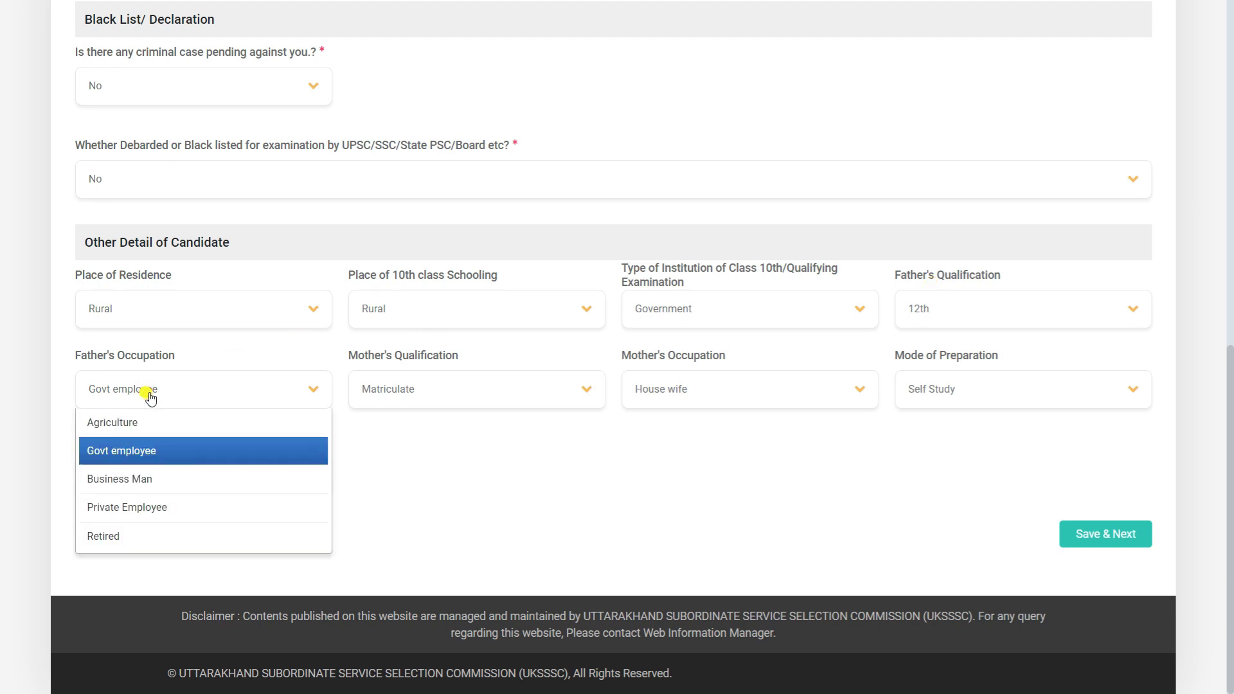
left_click(149, 450)
left_click(459, 393)
left_click(459, 394)
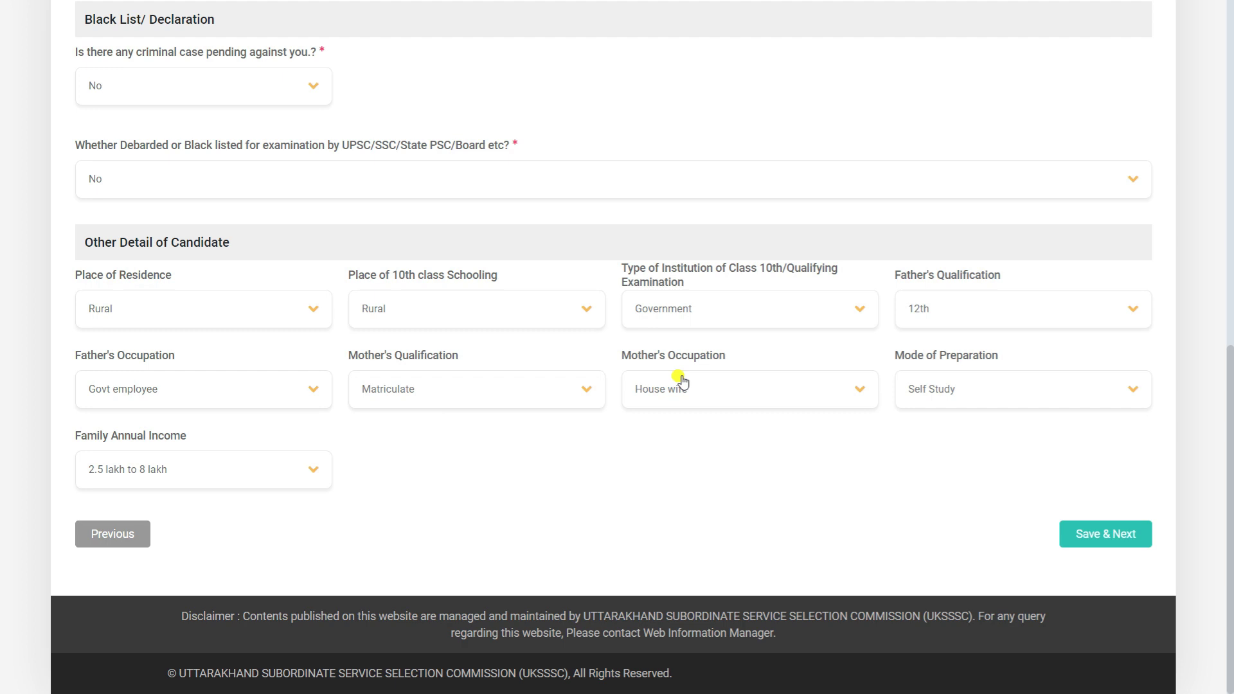
left_click(933, 389)
left_click(934, 388)
Step: Set the Family Annual Income to 2.5 lakh to 8 lakh and save the page to proceed to Qualifications Details
left_click(181, 457)
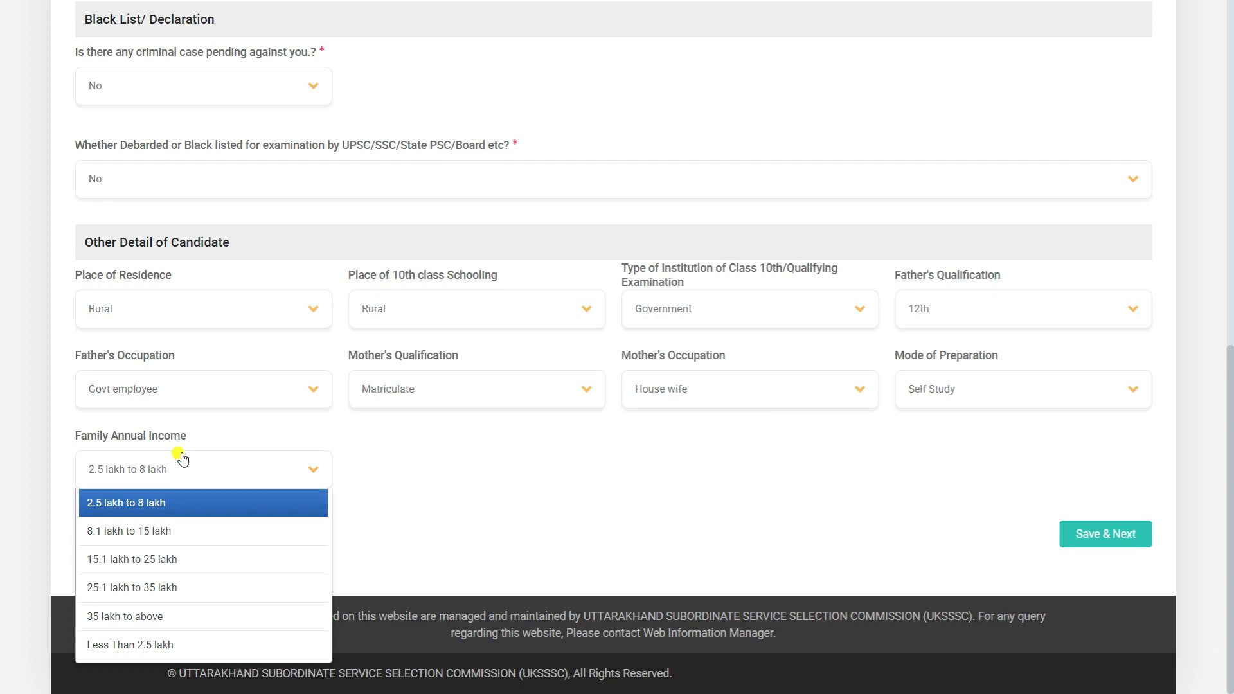
left_click(151, 505)
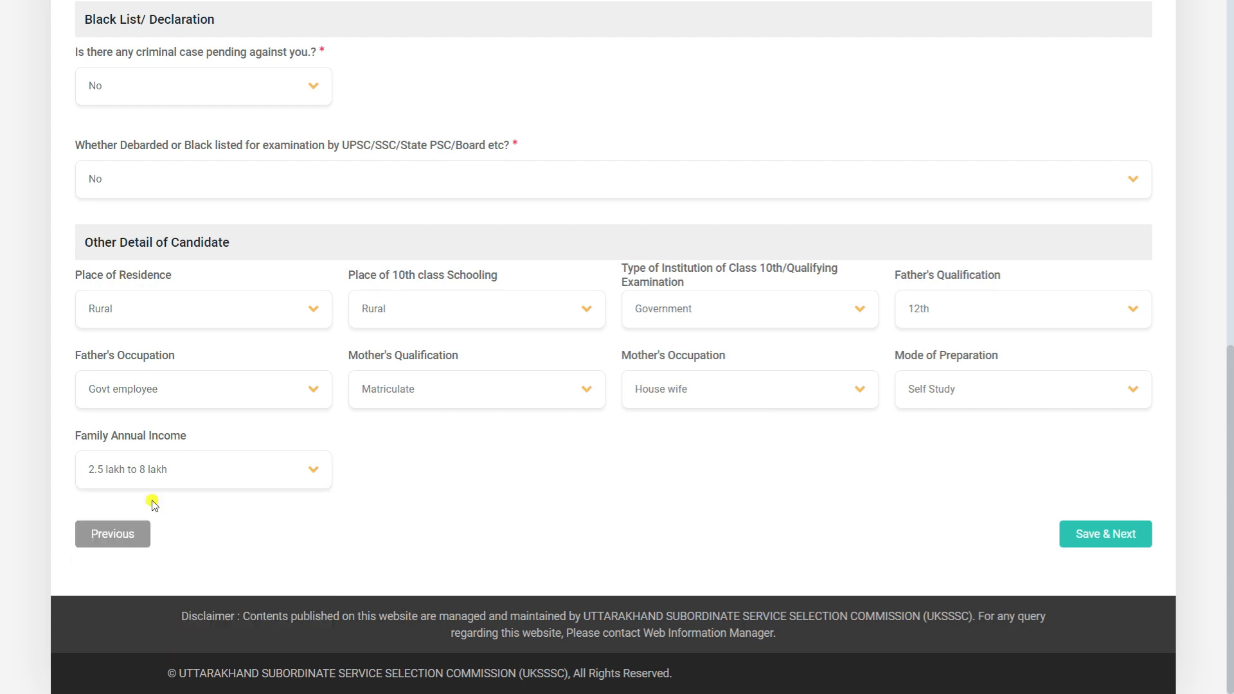
left_click(1101, 529)
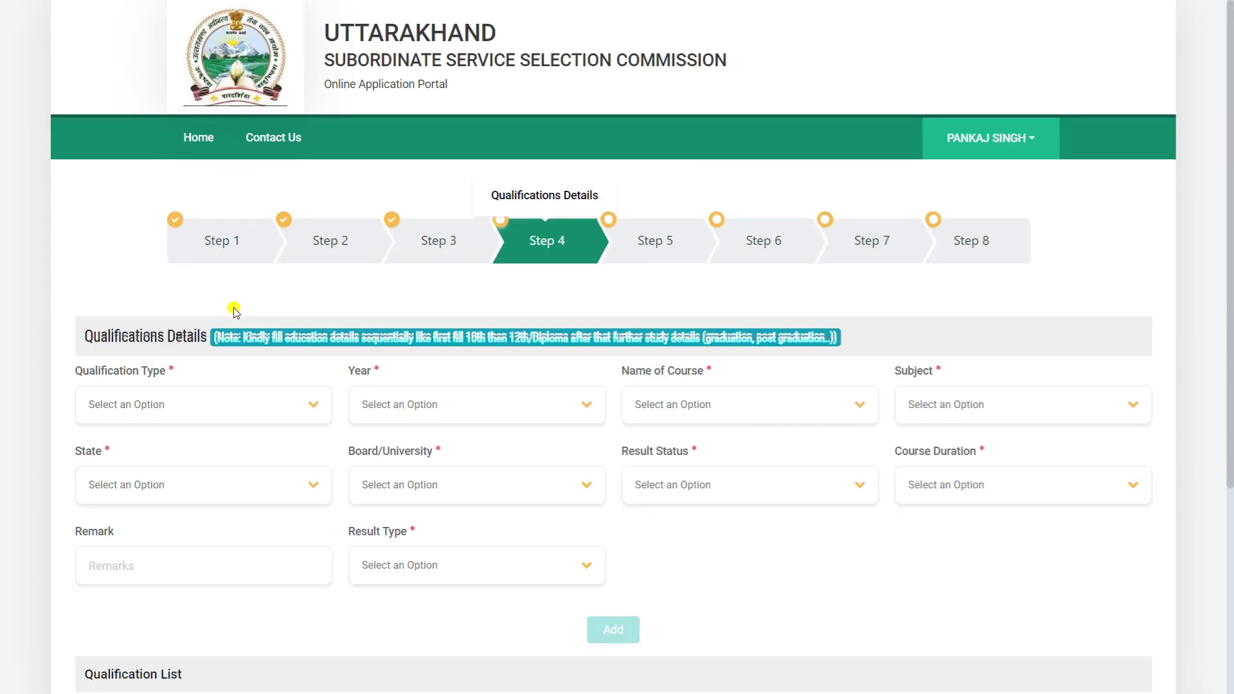
Step: Set the Qualification Type to SSC/Matric/High School and its Year to 2015
scroll(234, 312, "down", 2)
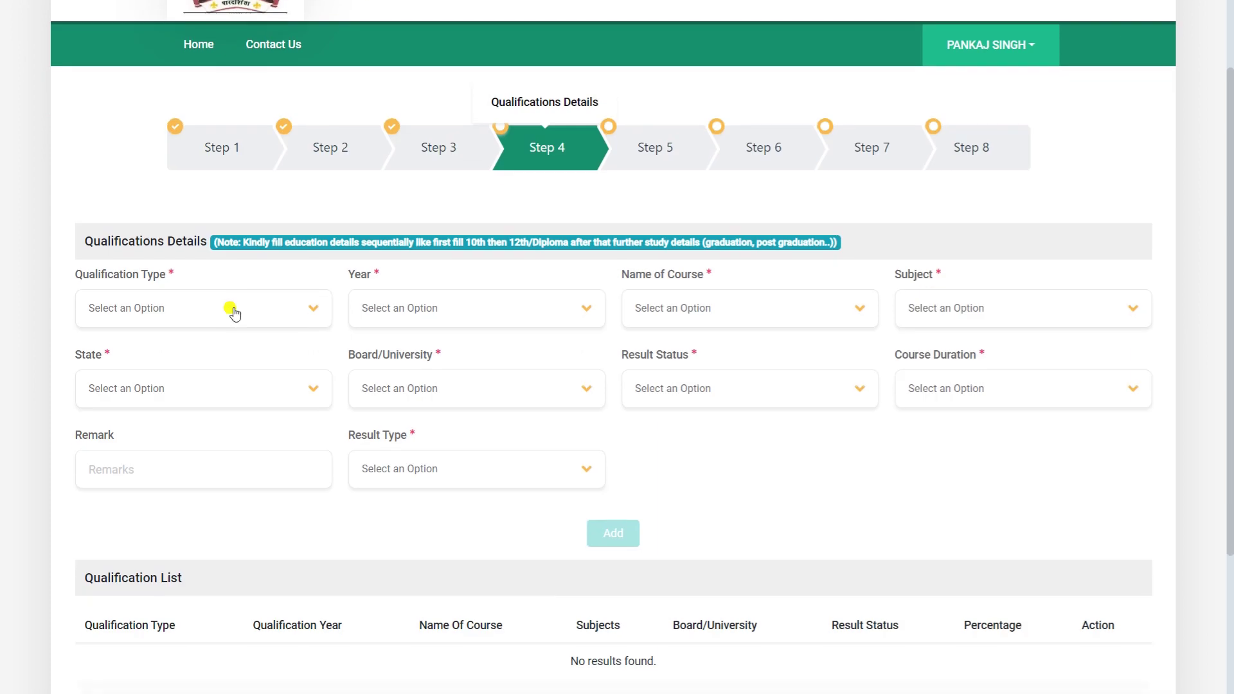
left_click(234, 312)
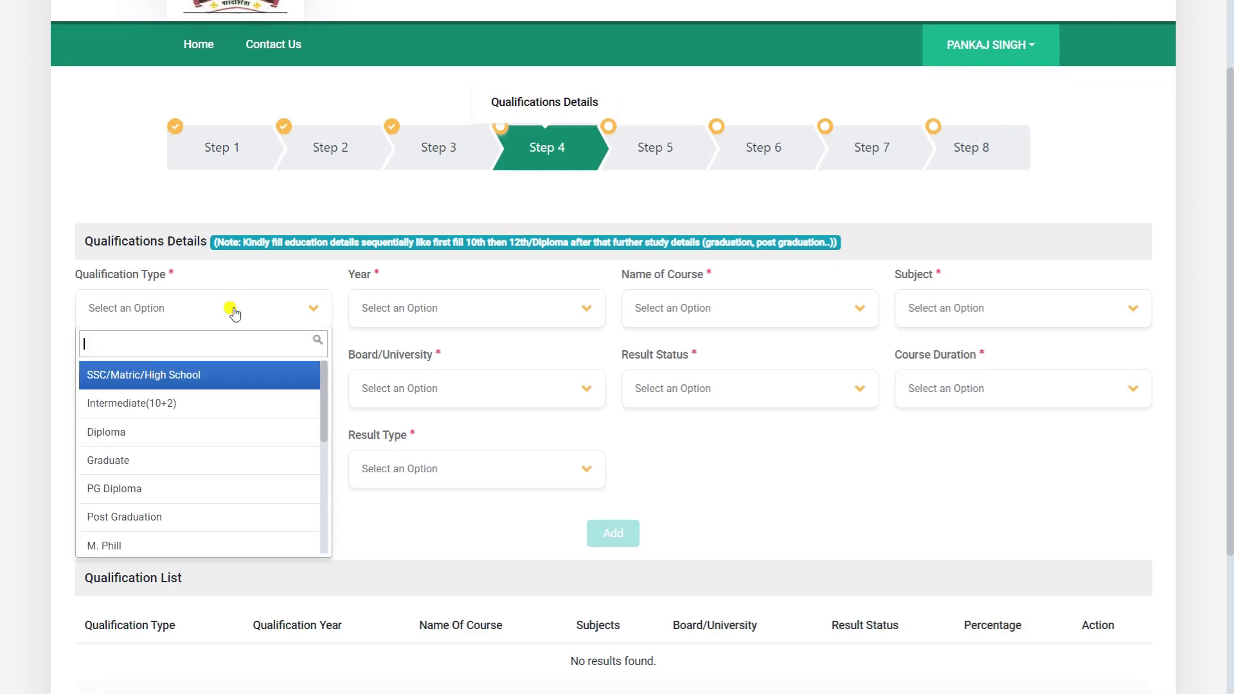
left_click(174, 384)
left_click(366, 310)
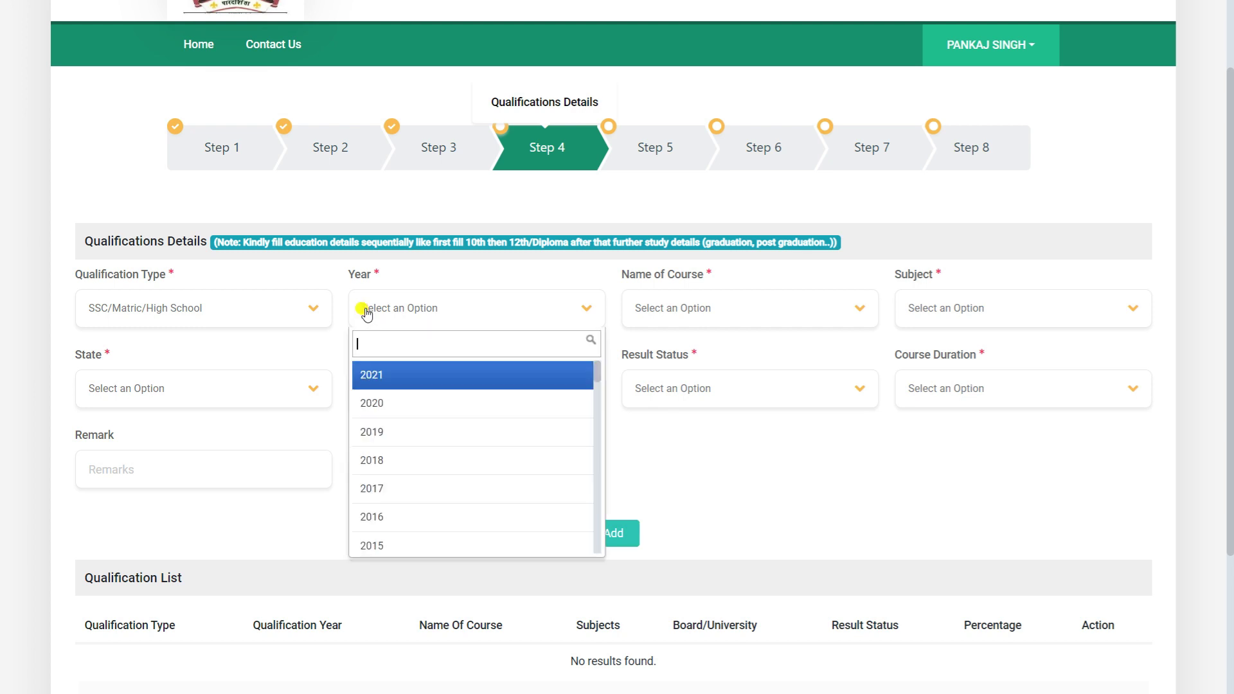
scroll(401, 460, "down", 1)
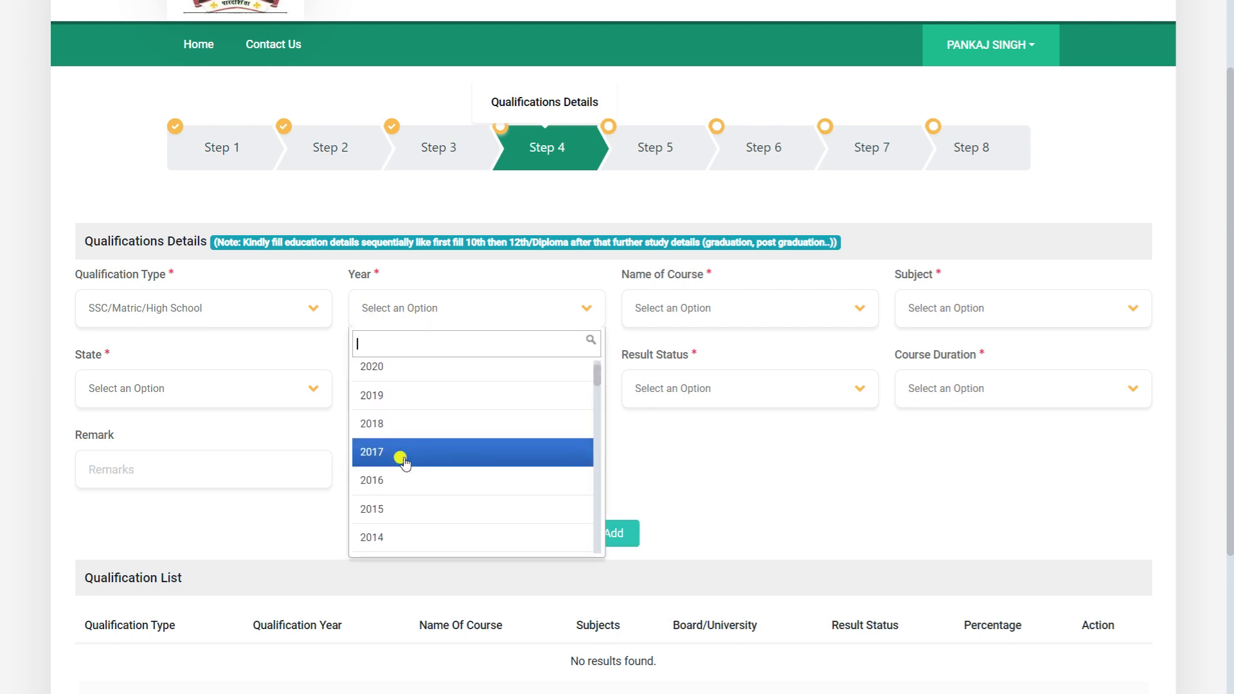
left_click(398, 505)
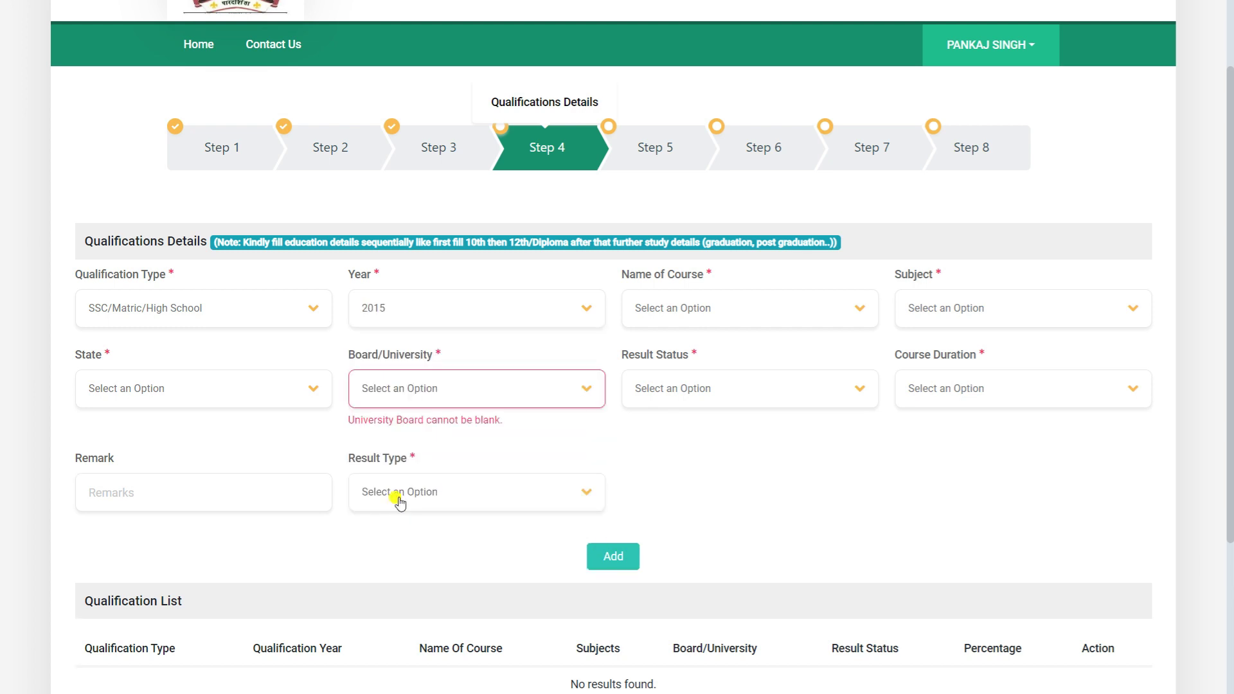
Step: Choose SSC/Matric/High School as the Name of Course and SSC/Matric/High School Subject as the Subject
left_click(662, 298)
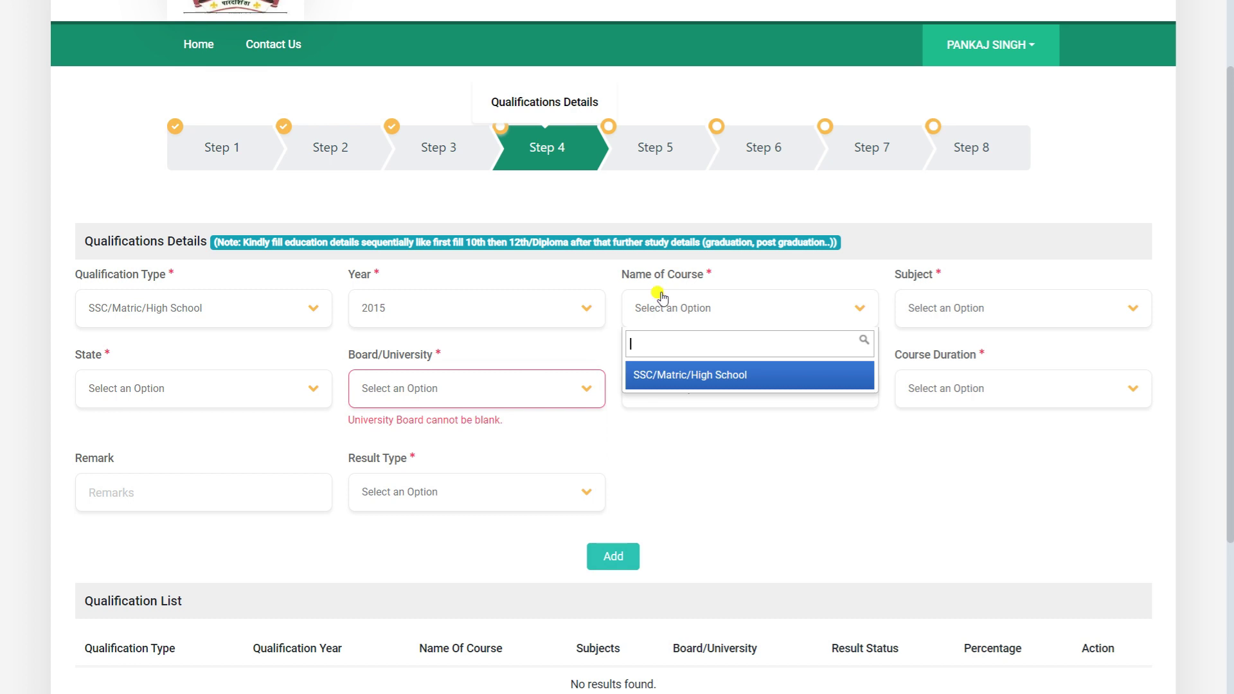
left_click(686, 377)
left_click(921, 304)
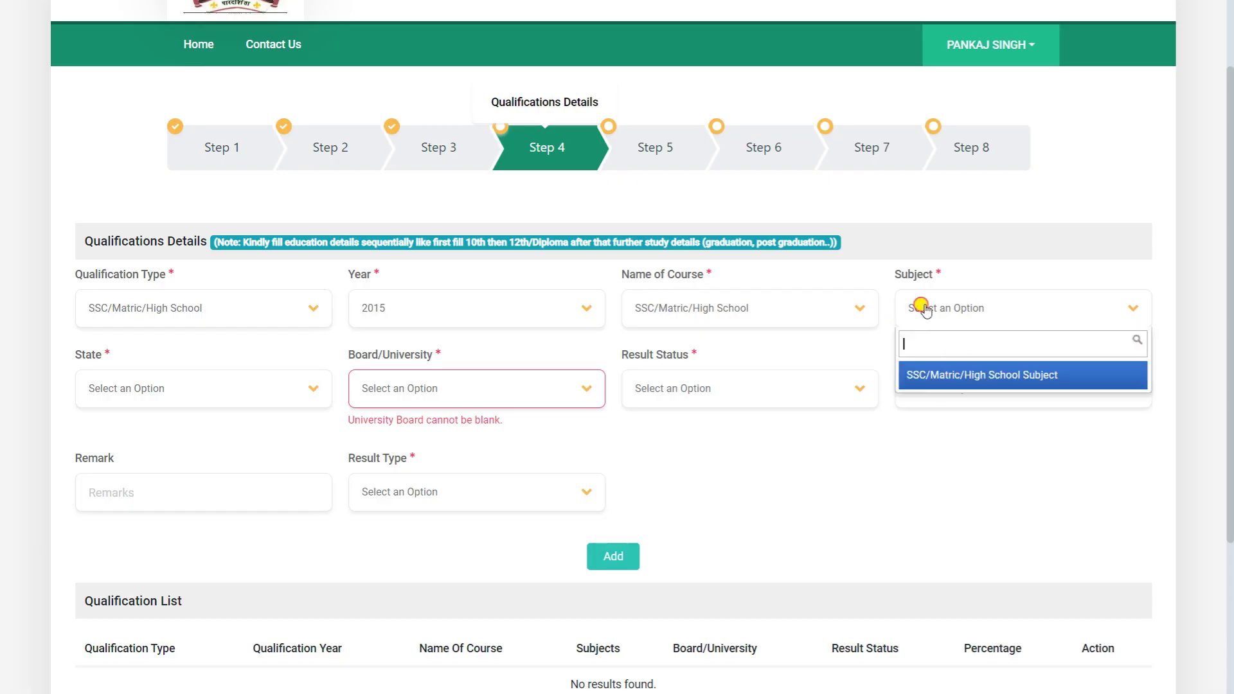
left_click(949, 376)
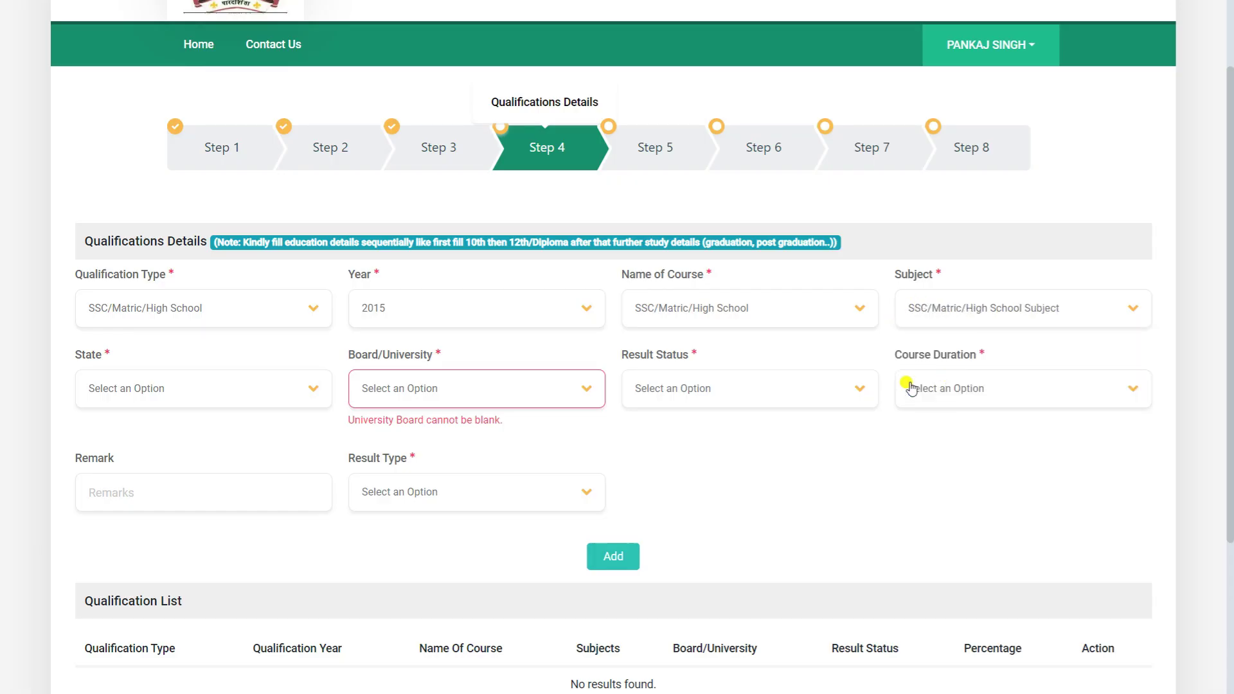
Step: Set the high school qualification's State to UTTARAKHAND and its Board/University to State Board
left_click(251, 388)
type("utt")
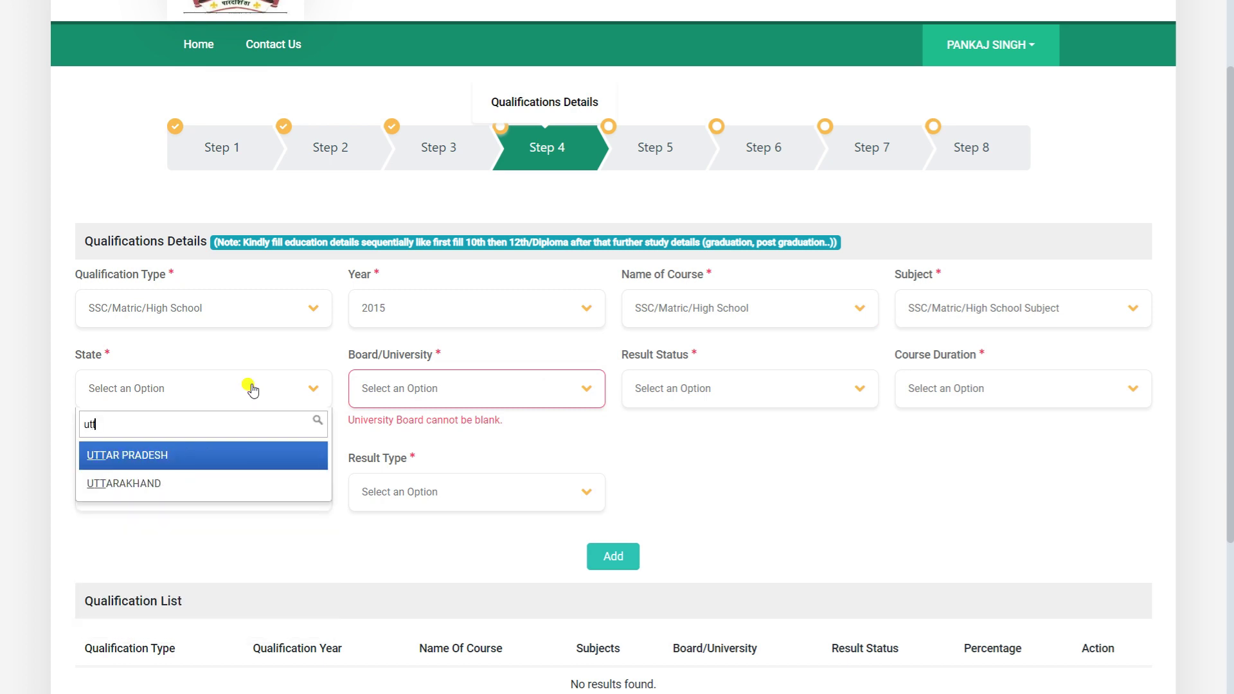
key("Down")
key("Return")
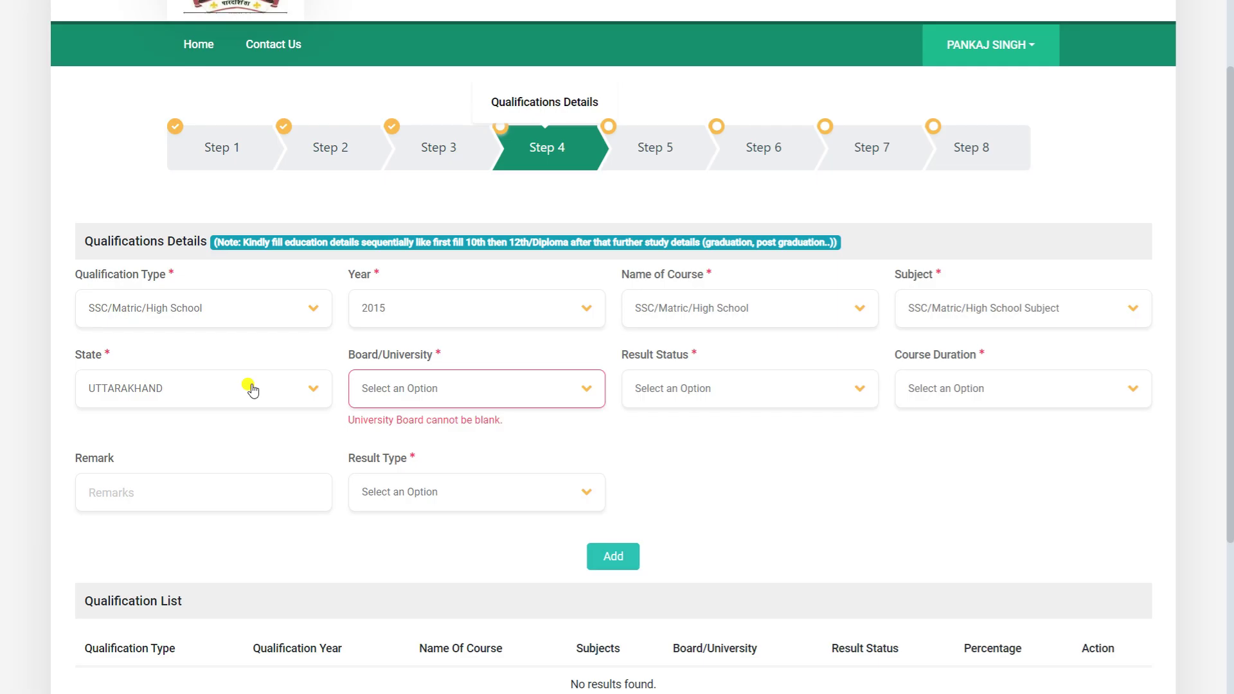
left_click(427, 391)
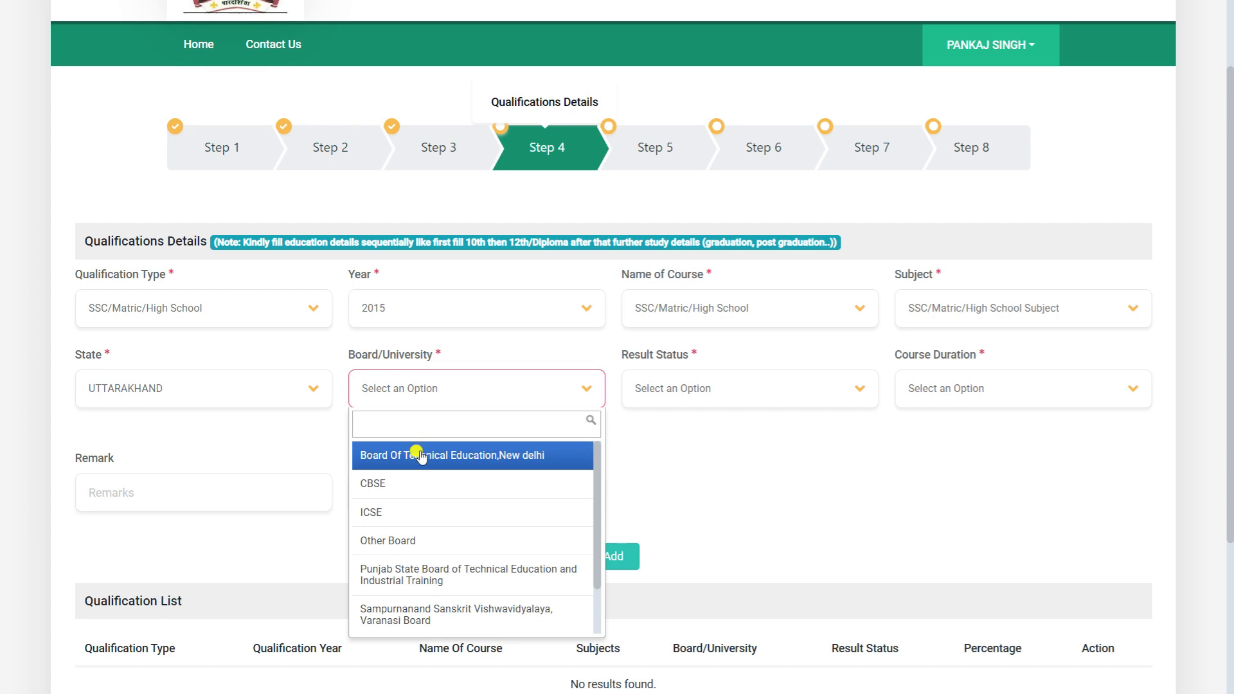
scroll(421, 456, "down", 1)
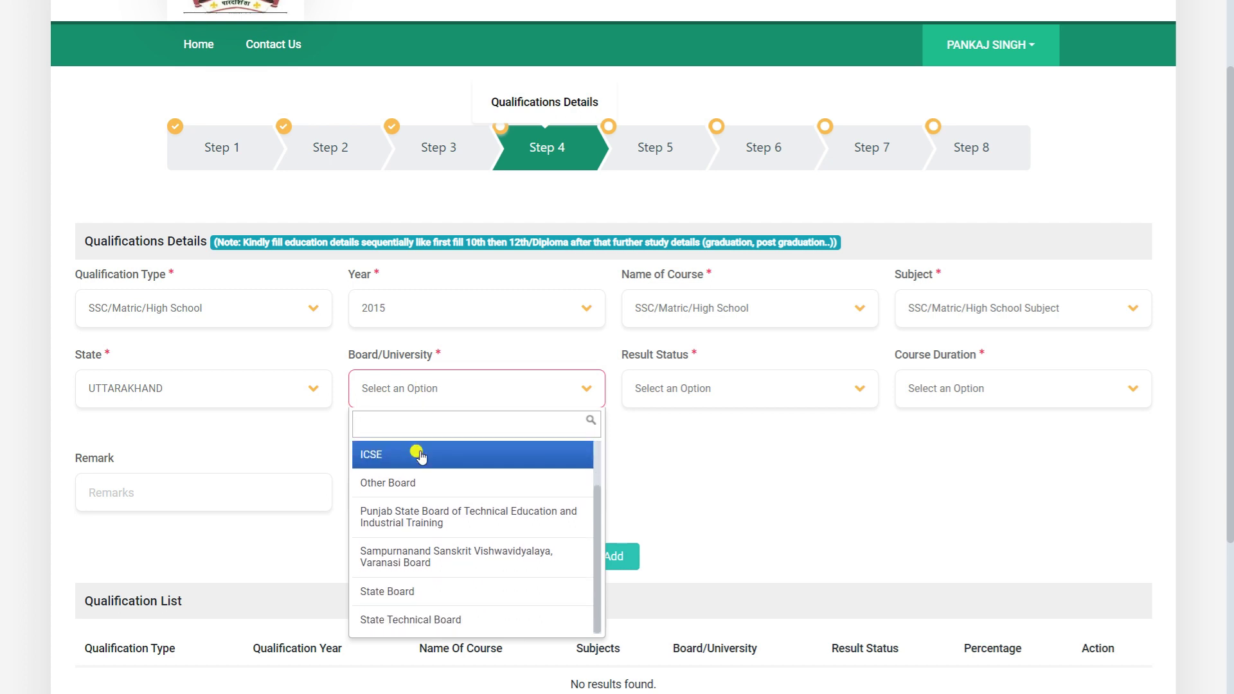
scroll(386, 553, "up", 1)
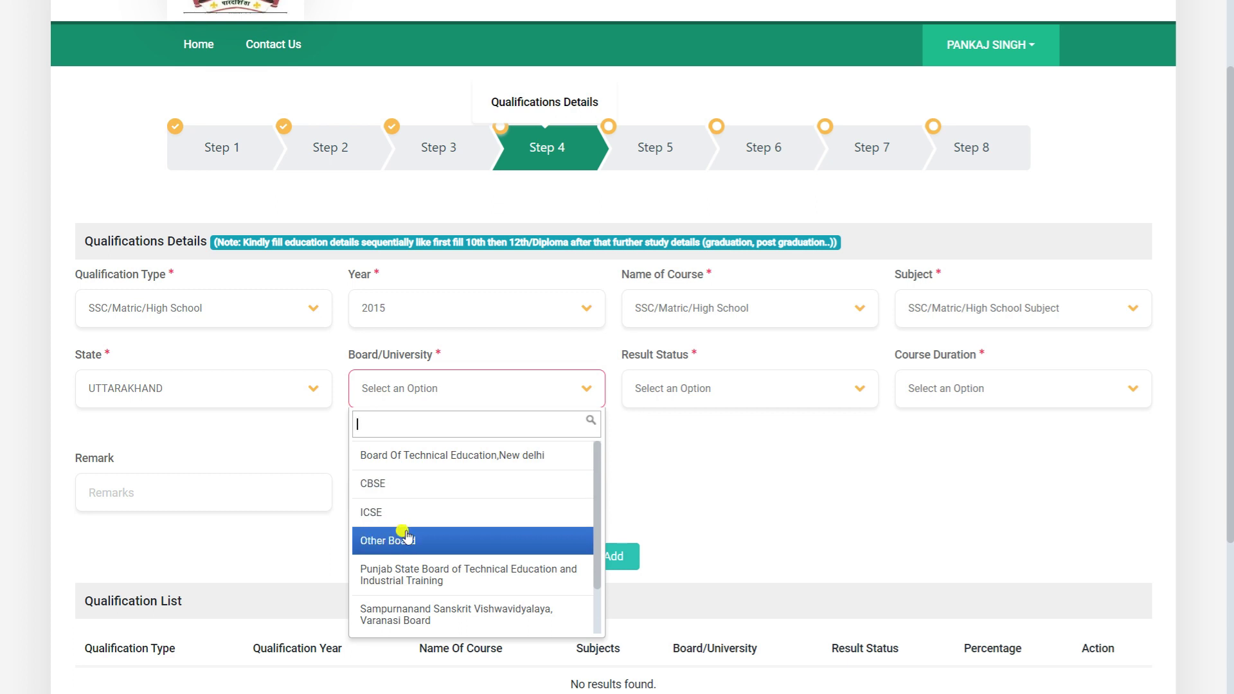
scroll(400, 527, "down", 1)
left_click(402, 588)
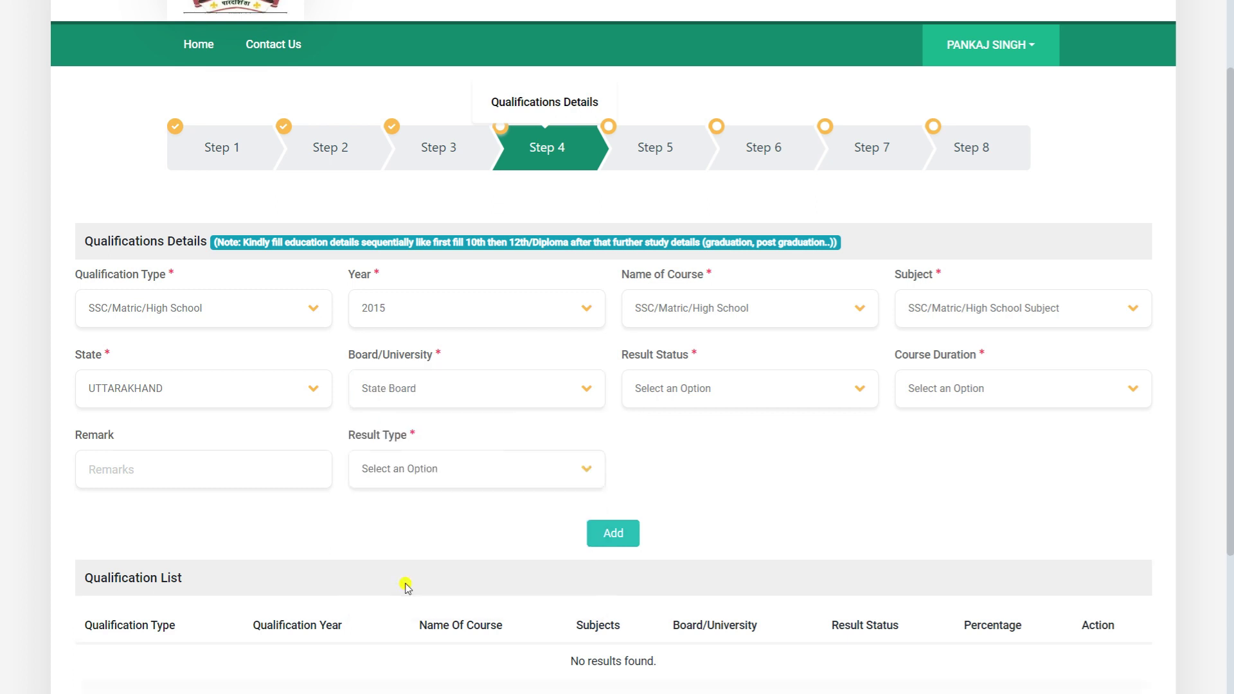
Step: Set the Result Status to PASSED and the Course Duration to 1 Year for the high school qualification
left_click(703, 410)
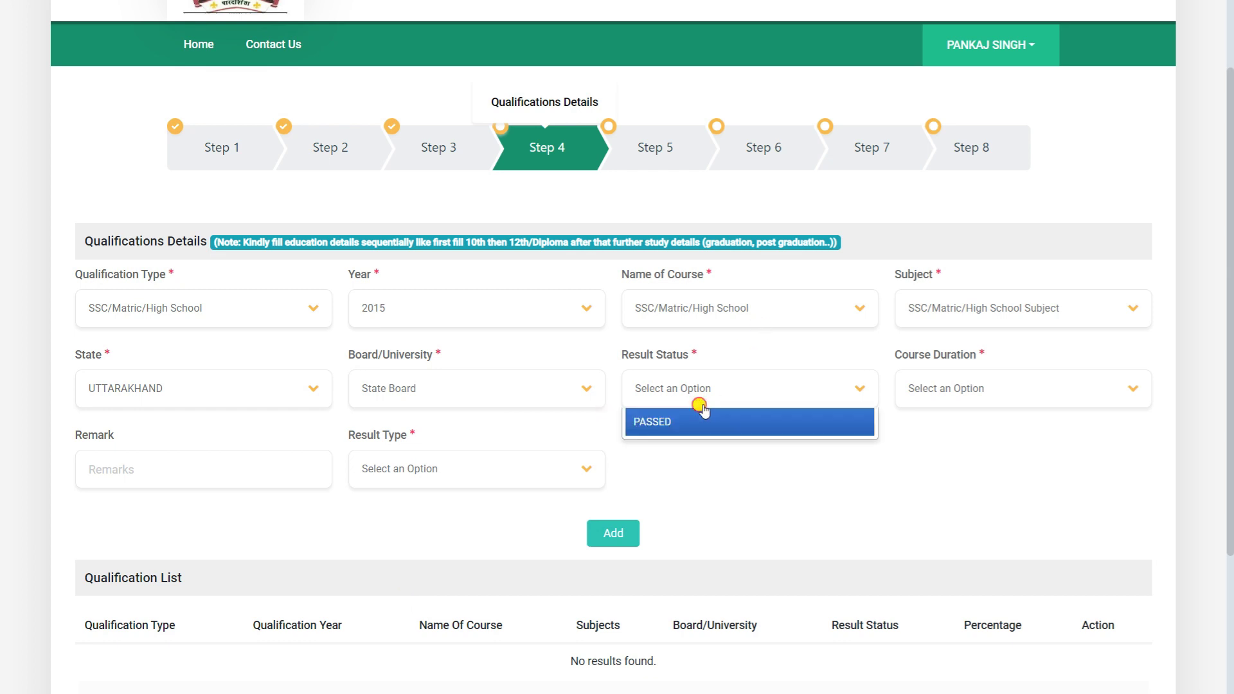
left_click(702, 405)
left_click(706, 399)
left_click(719, 425)
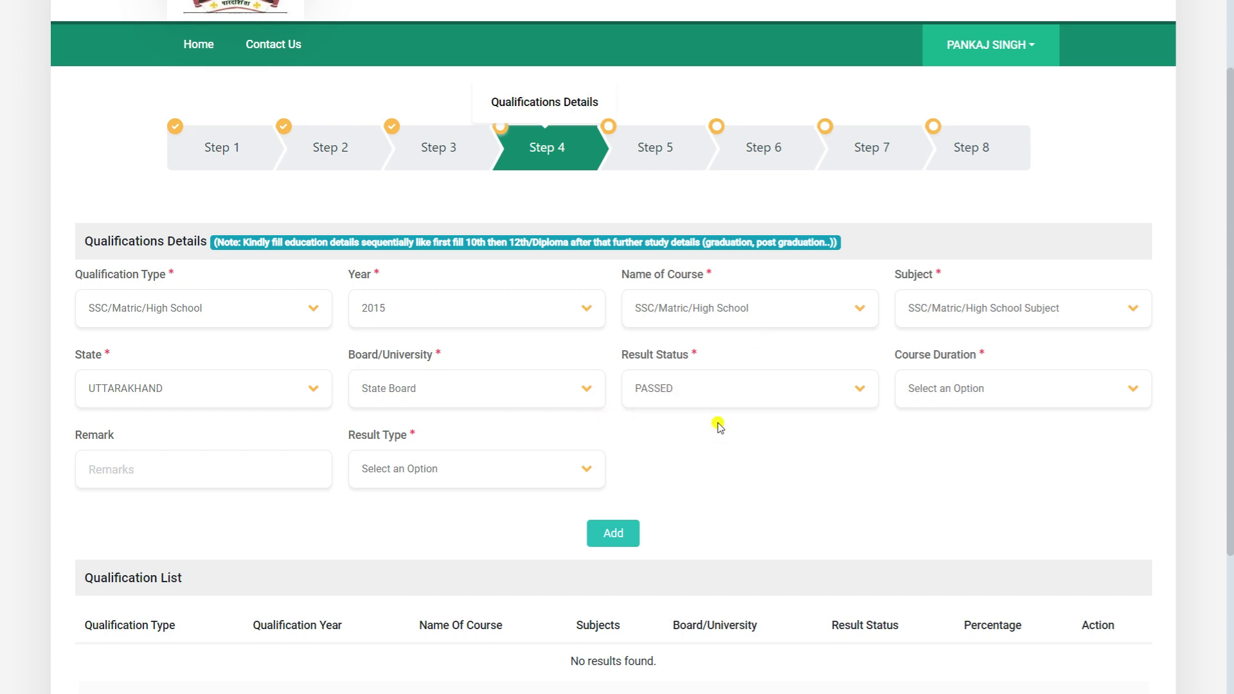
left_click(925, 388)
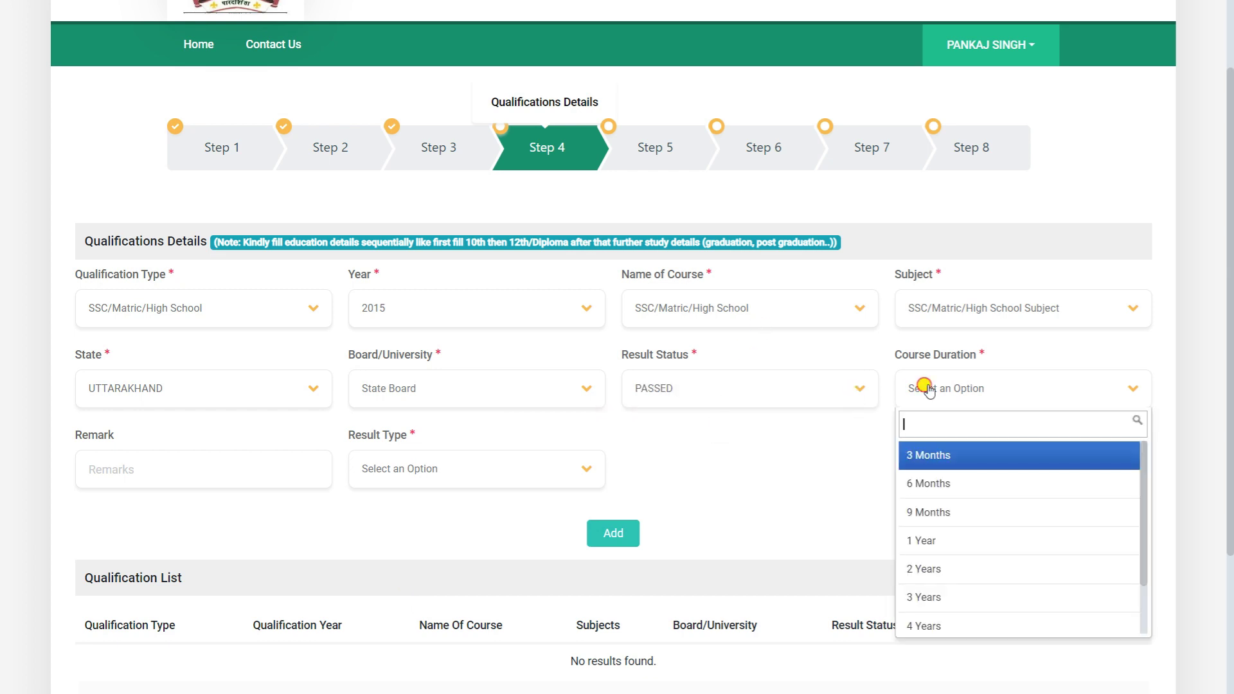
left_click(935, 538)
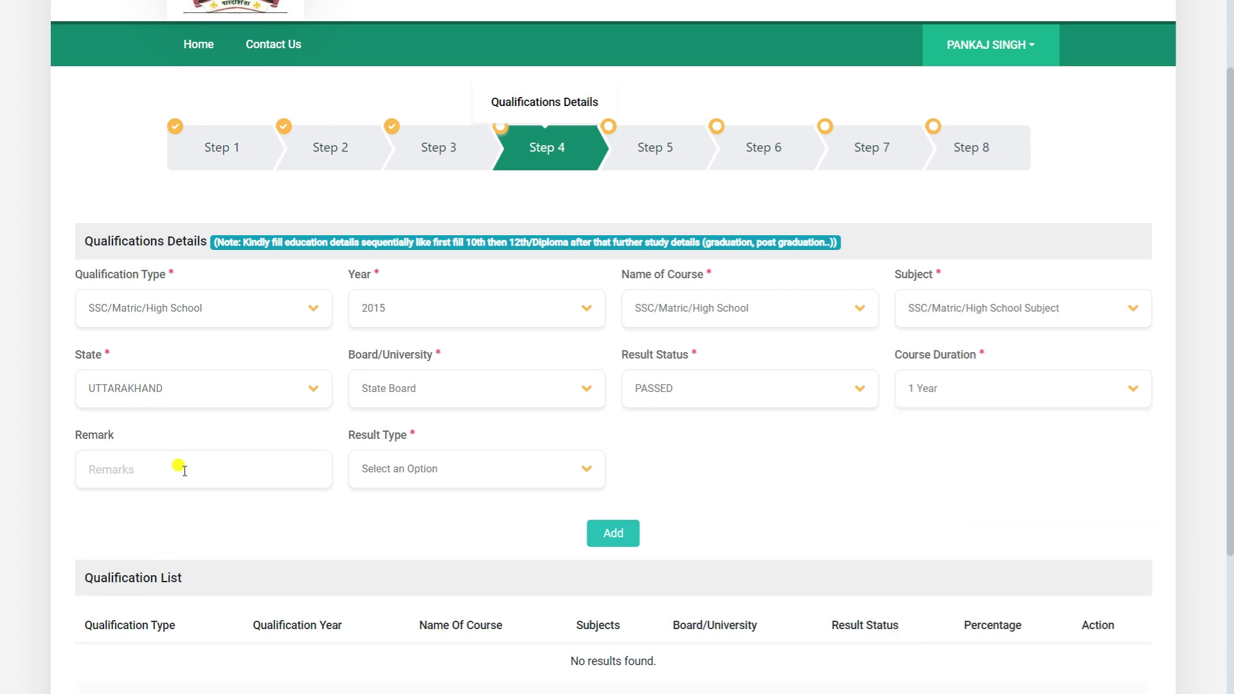
Step: Choose MARKS as the Result Type and enter 340 marks obtained out of 500
left_click(417, 463)
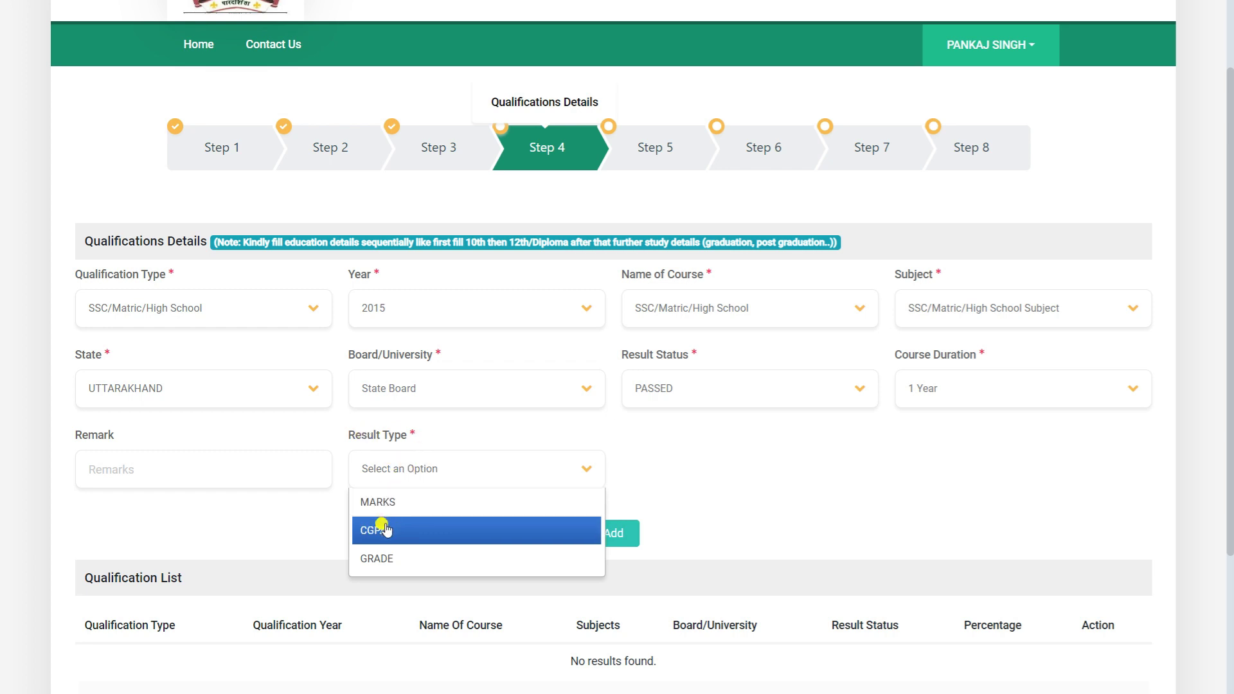
left_click(406, 496)
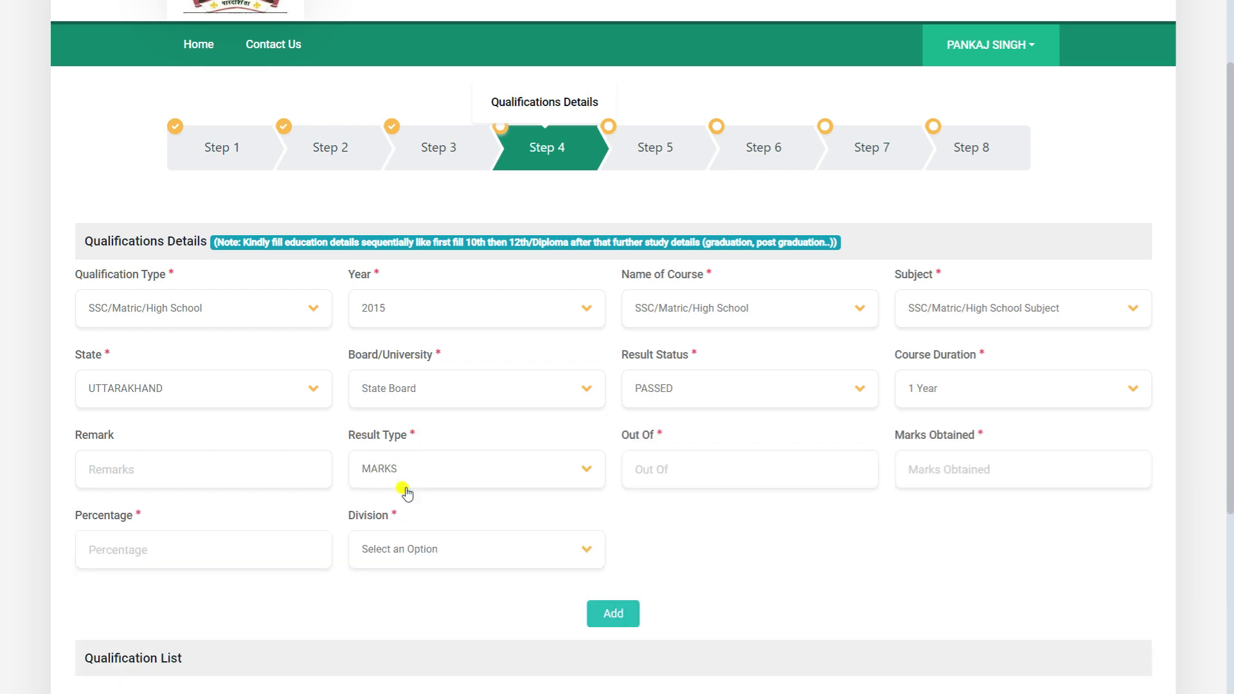
left_click(632, 460)
type("5")
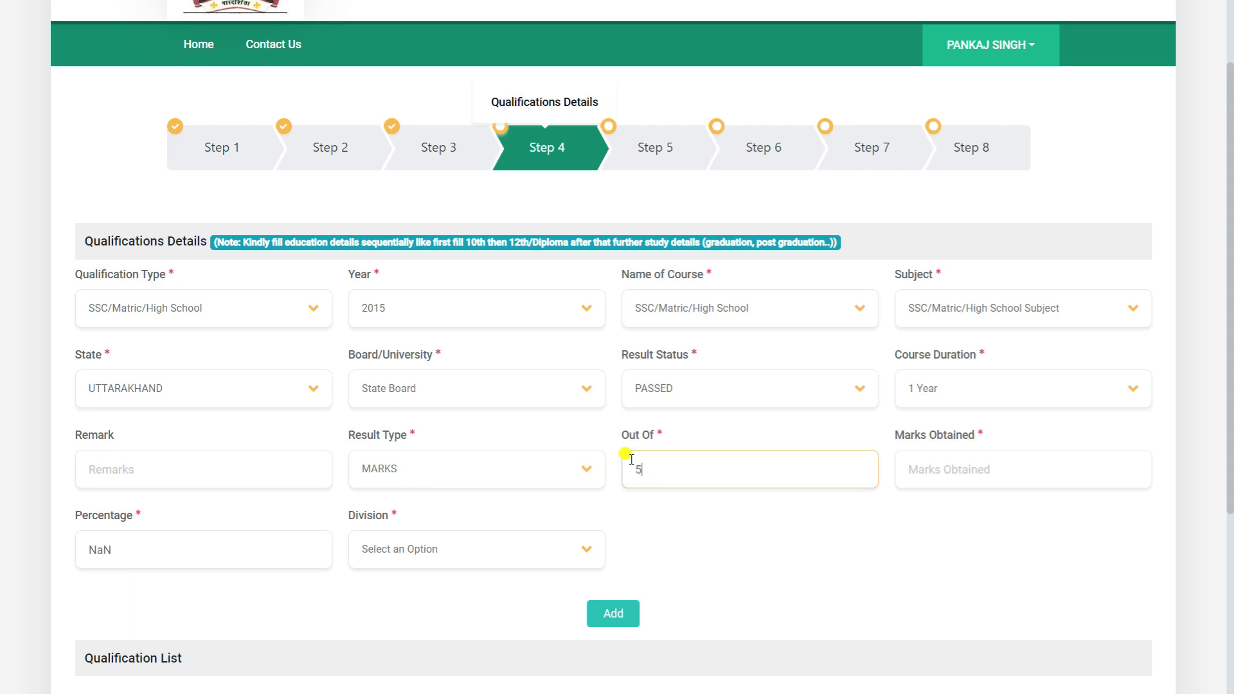
type("00")
left_click(923, 470)
type("340")
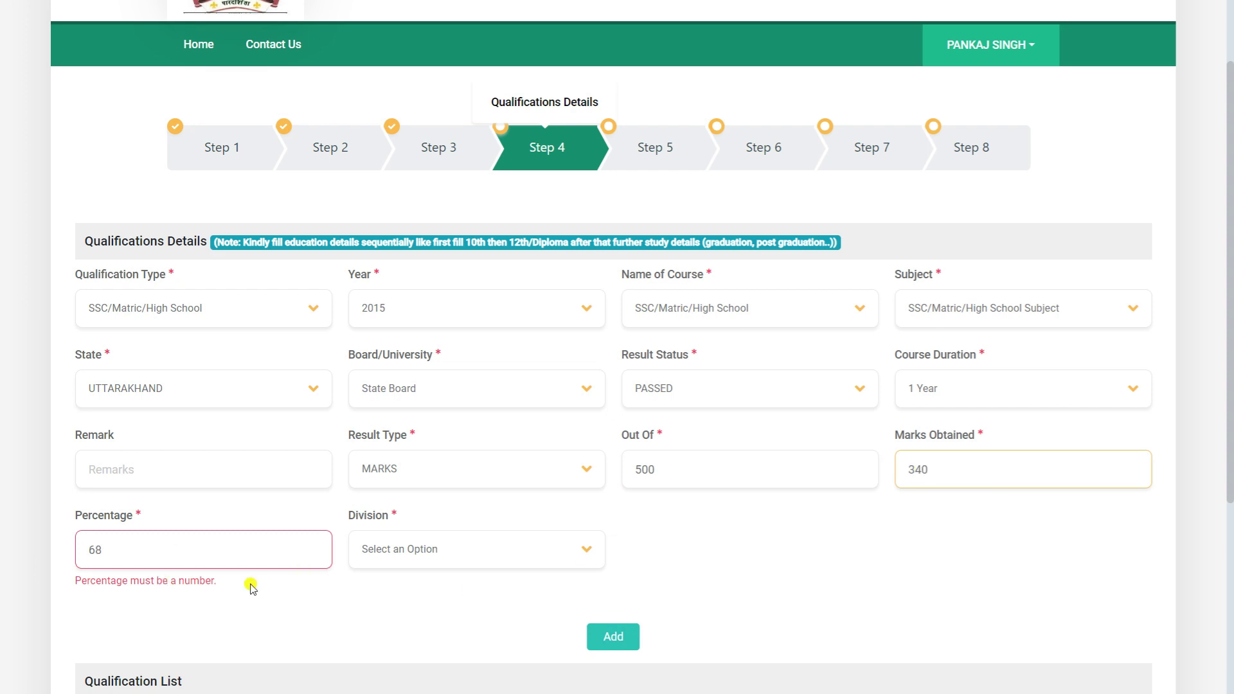
Step: Set the Division to FIRST and add the high school qualification to the Qualification List
left_click(405, 551)
scroll(411, 547, "down", 2)
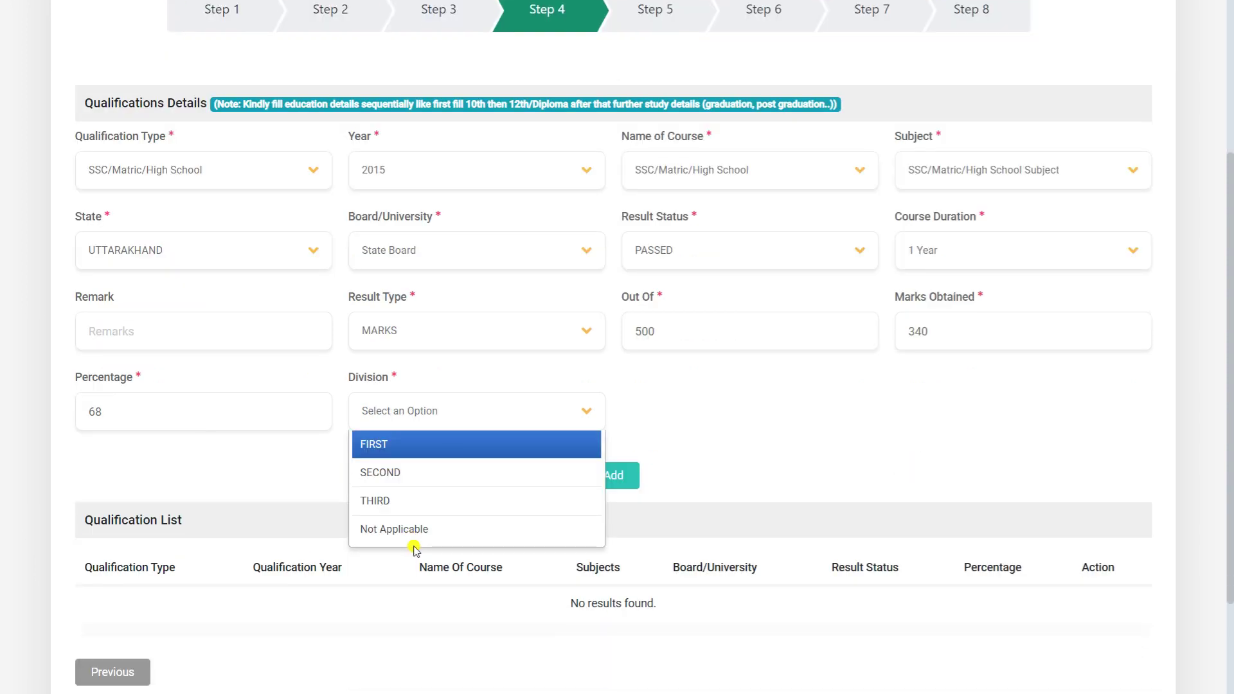
left_click(397, 443)
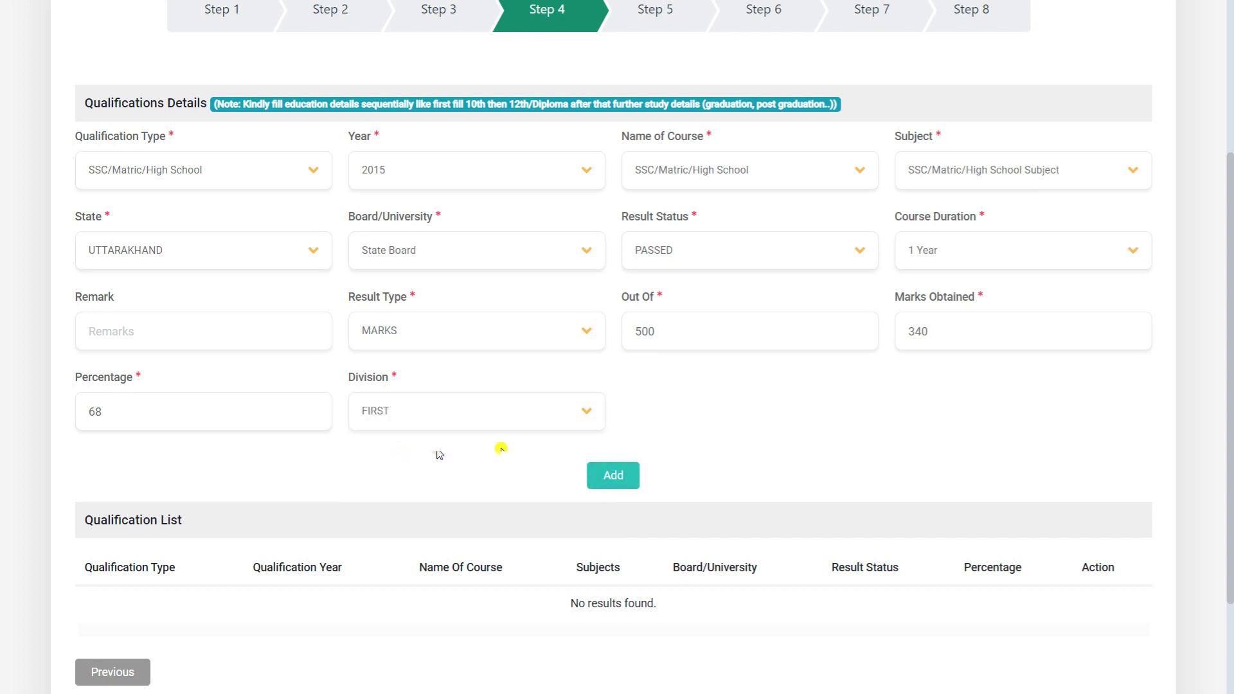
left_click(614, 477)
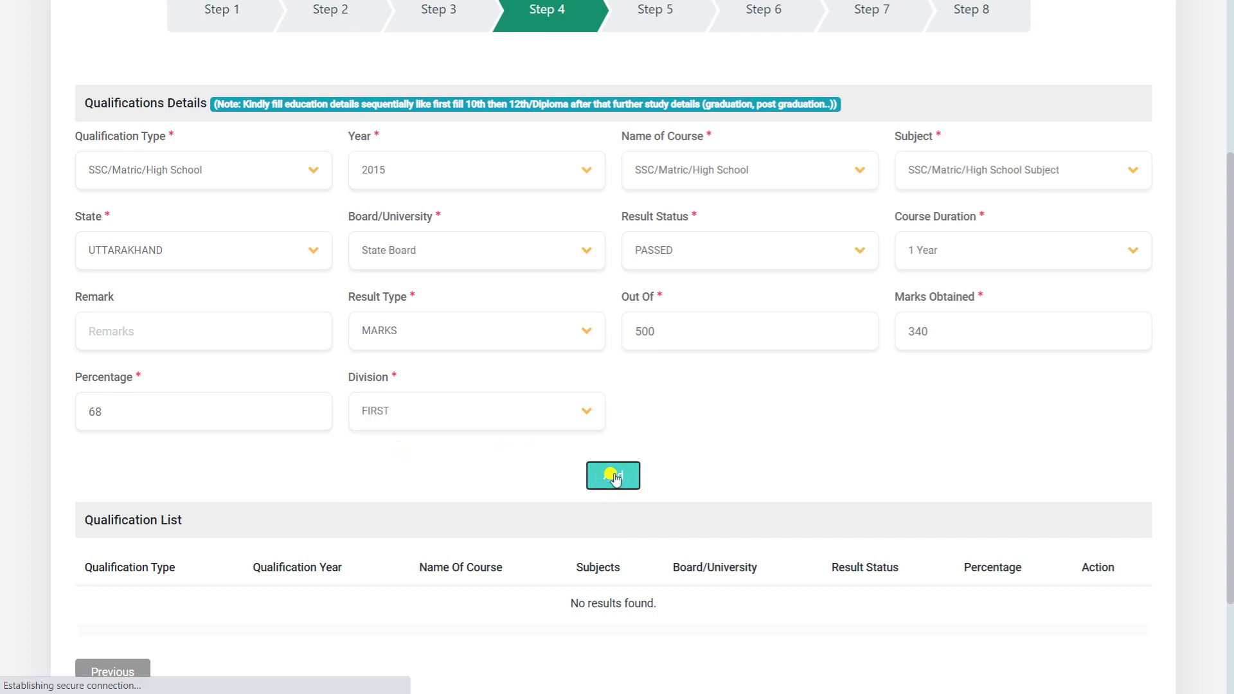
scroll(612, 475, "down", 4)
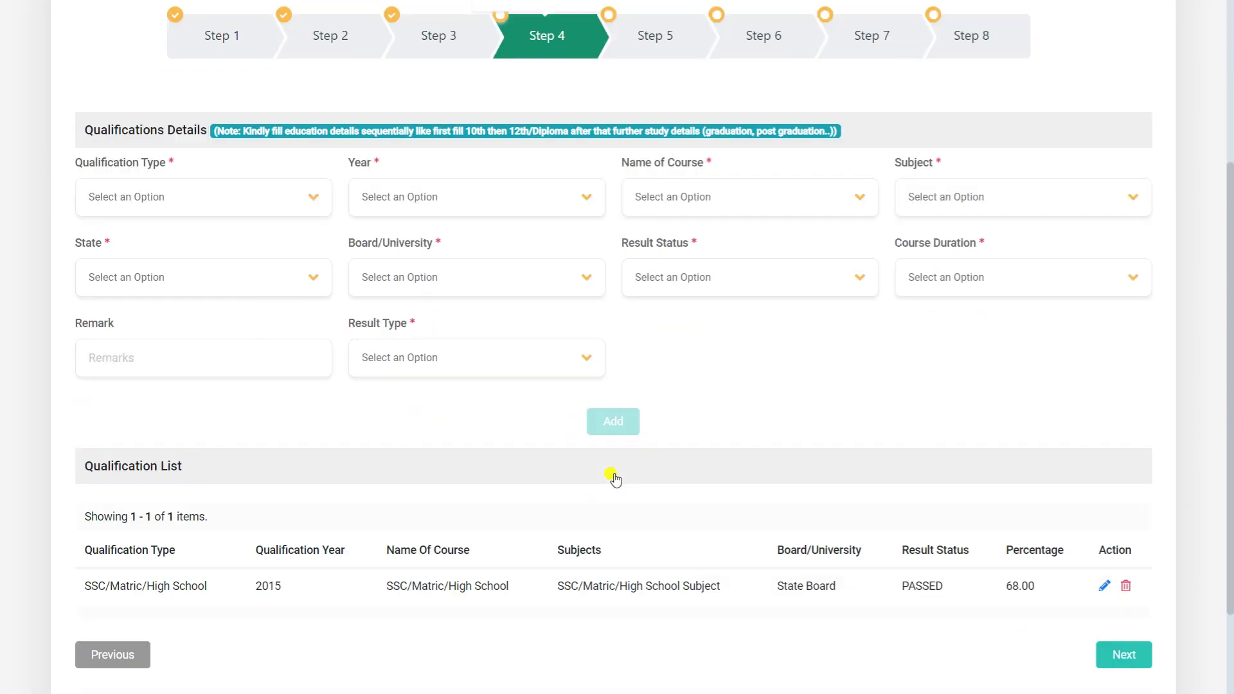
Step: Begin a second qualification with type Intermediate(10+2), year 2017 and course Intermediate(12th) Science
left_click(194, 196)
left_click(156, 294)
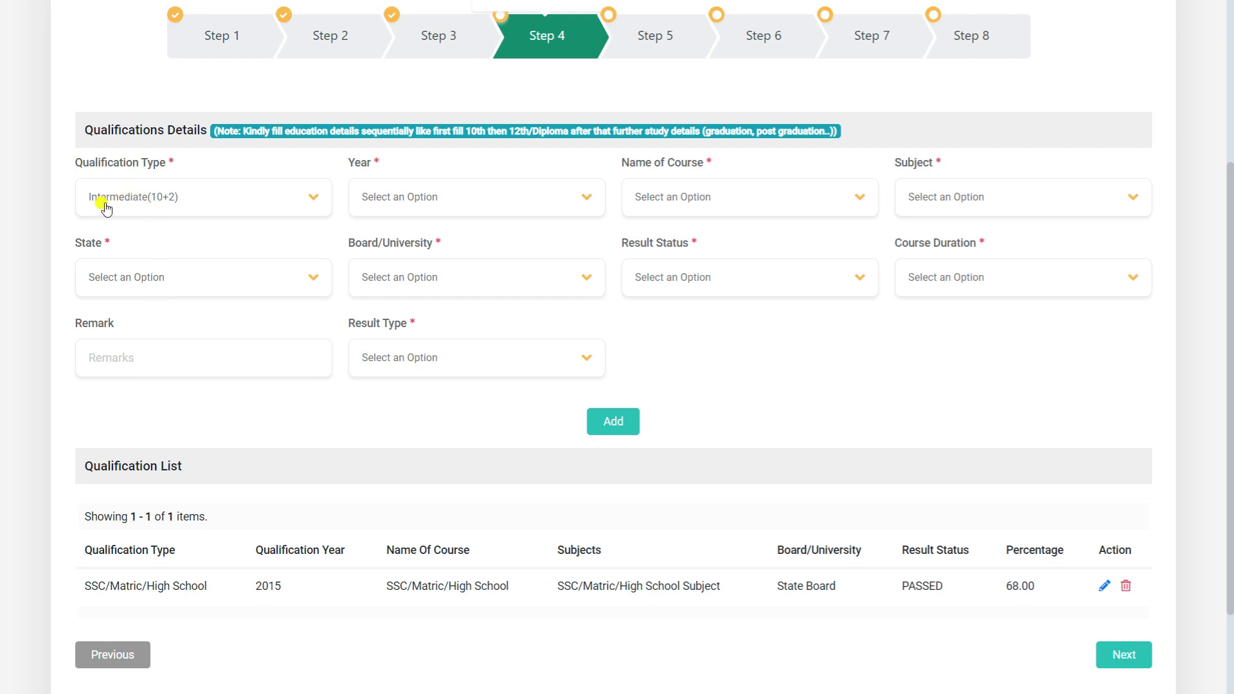
left_click(435, 206)
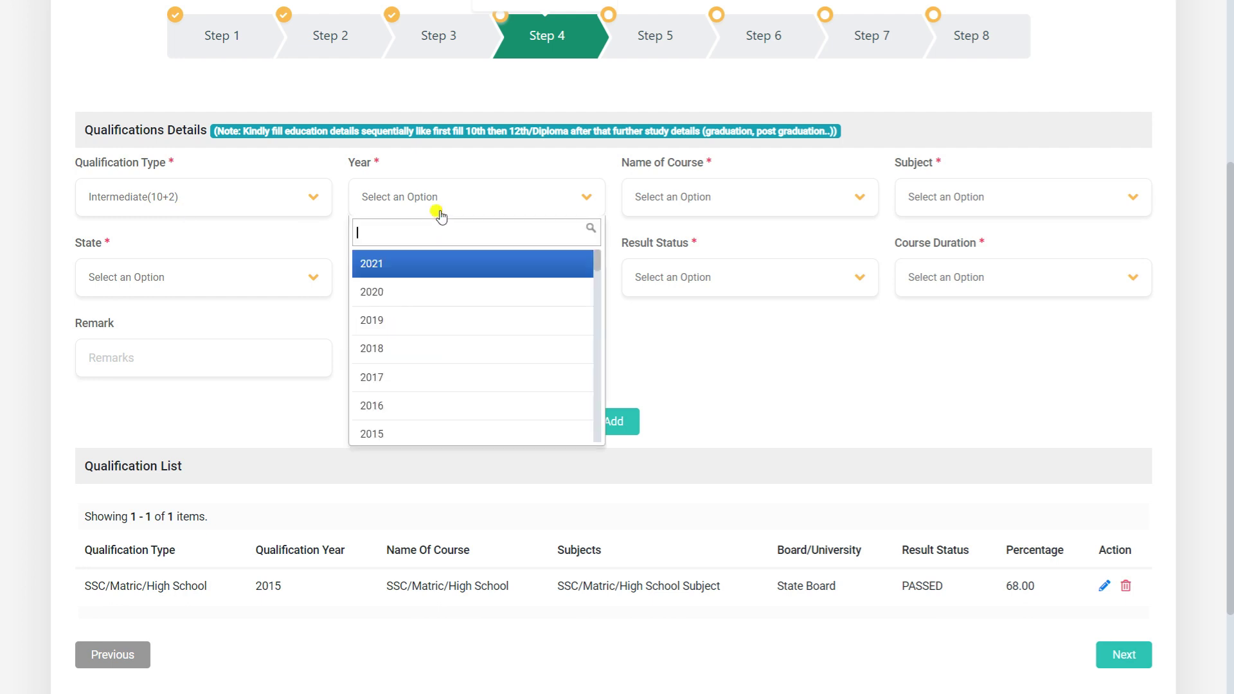
left_click(412, 371)
left_click(667, 204)
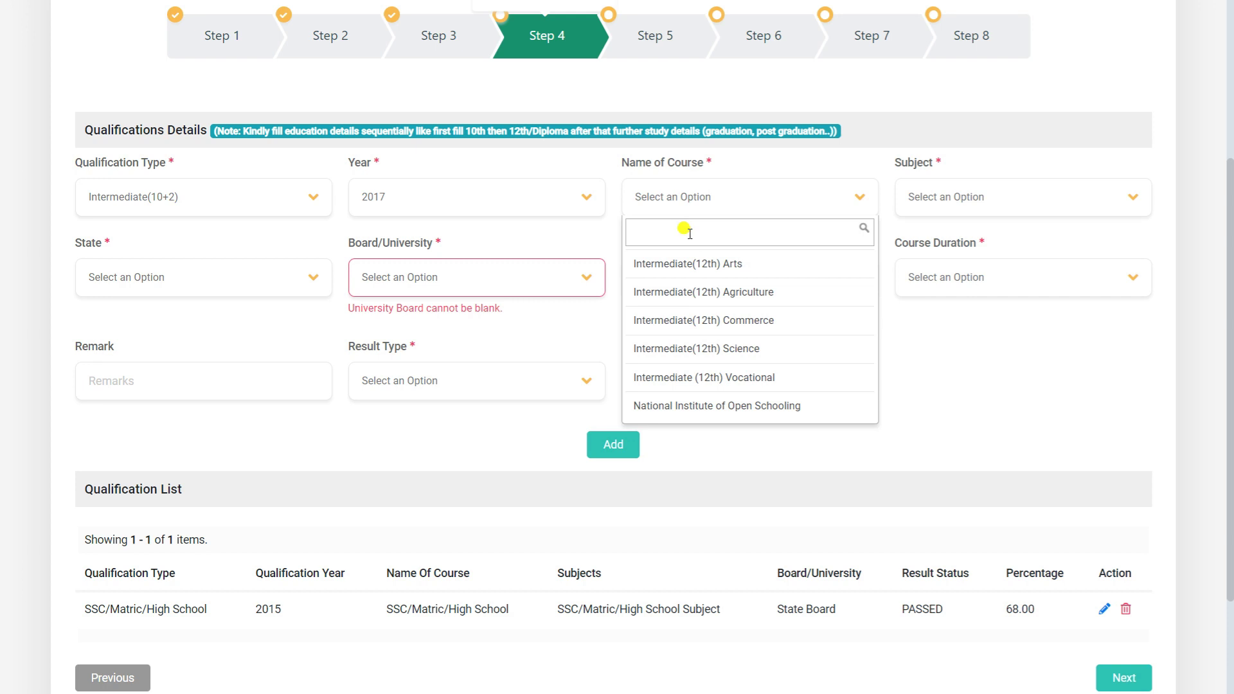
left_click(691, 350)
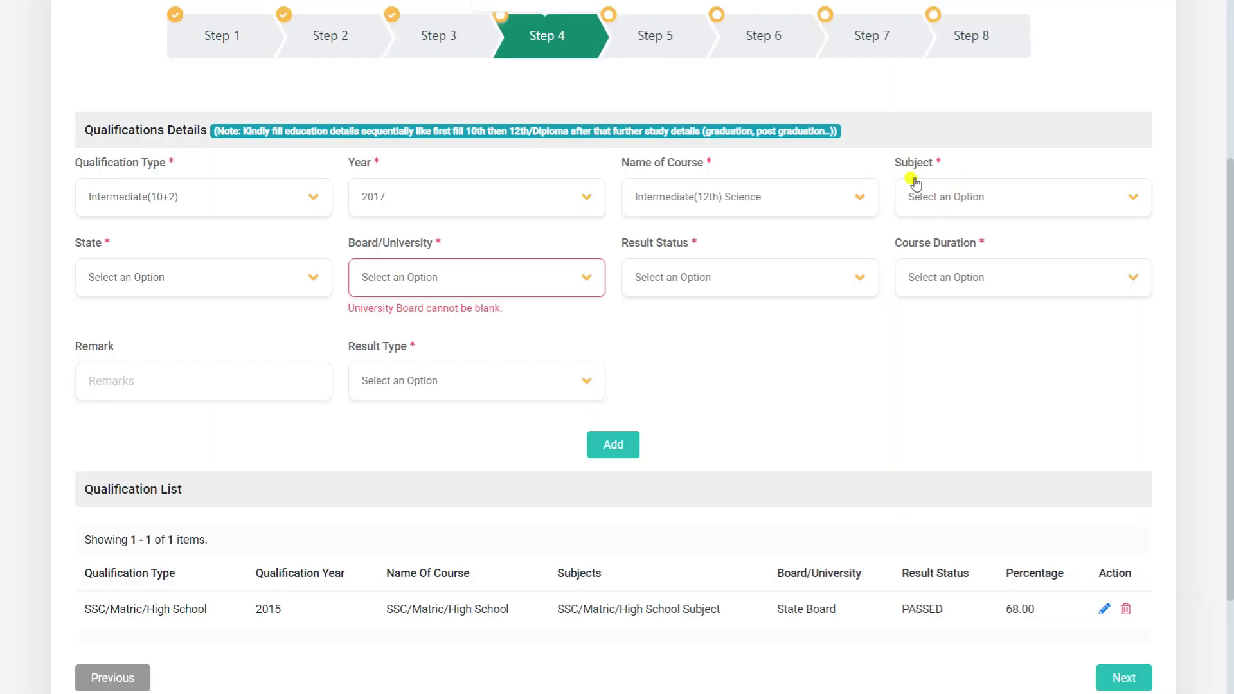
Step: Select HINDI, English, Chemistry, Physics and Mathematics as the five subjects of the Intermediate qualification
left_click(920, 188)
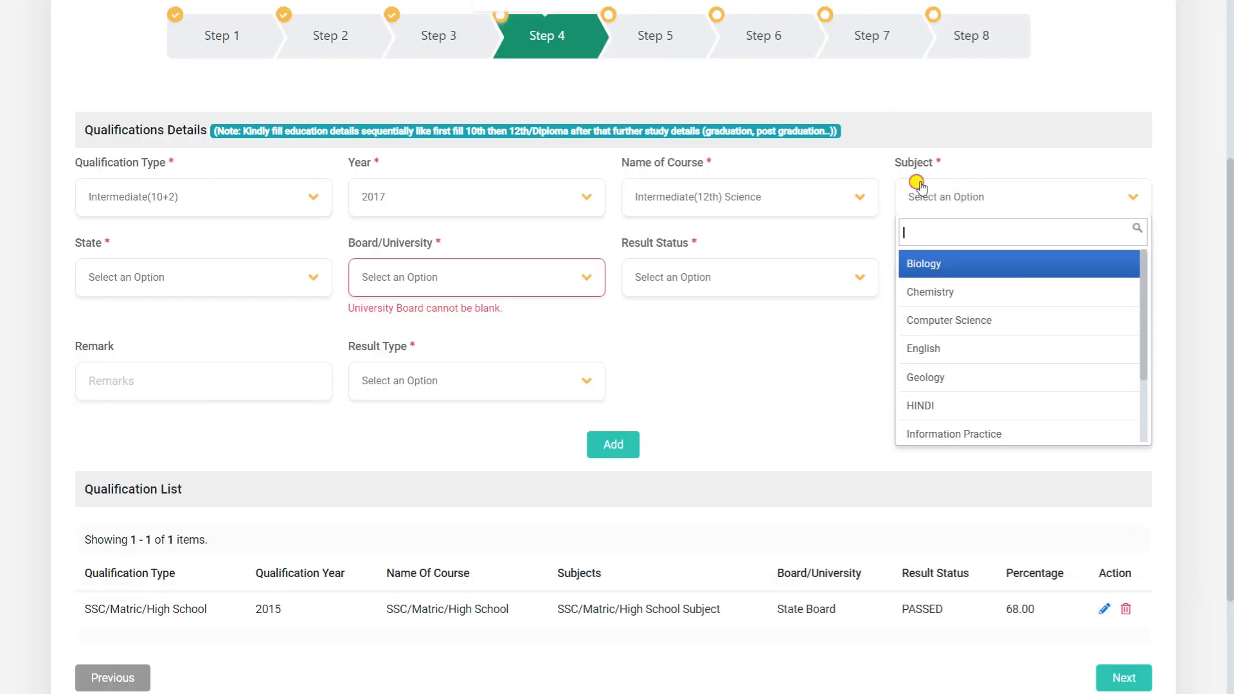
left_click(921, 404)
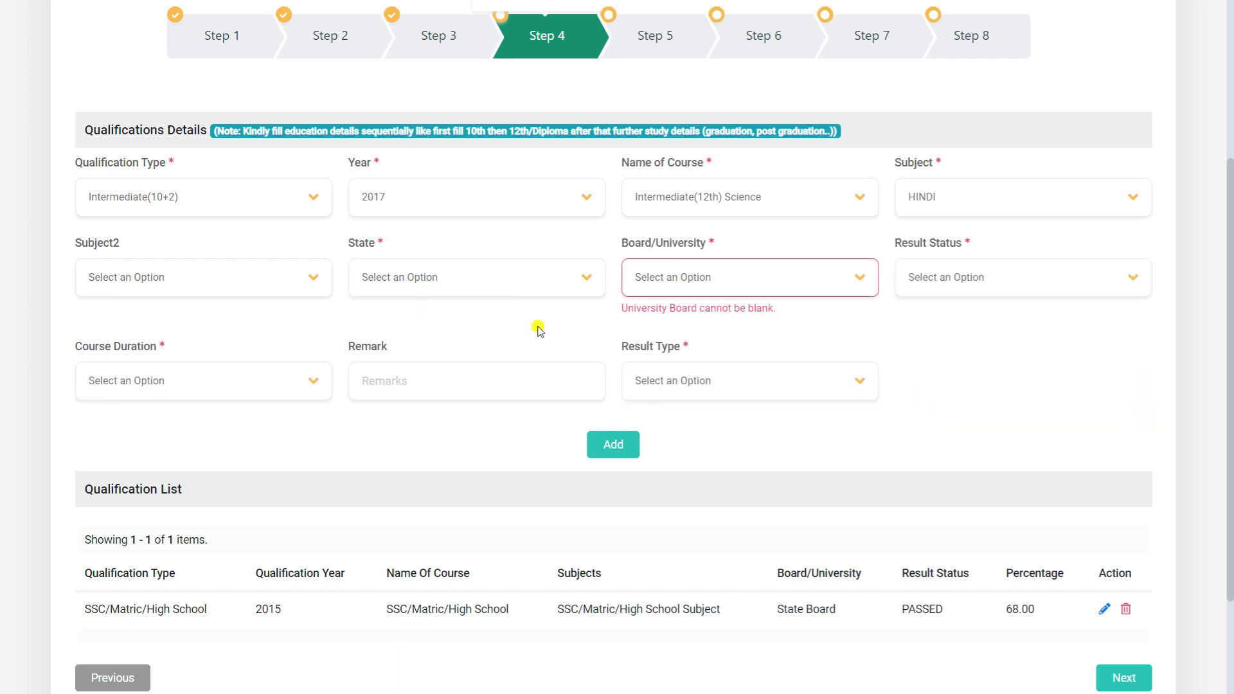
left_click(198, 290)
left_click(141, 427)
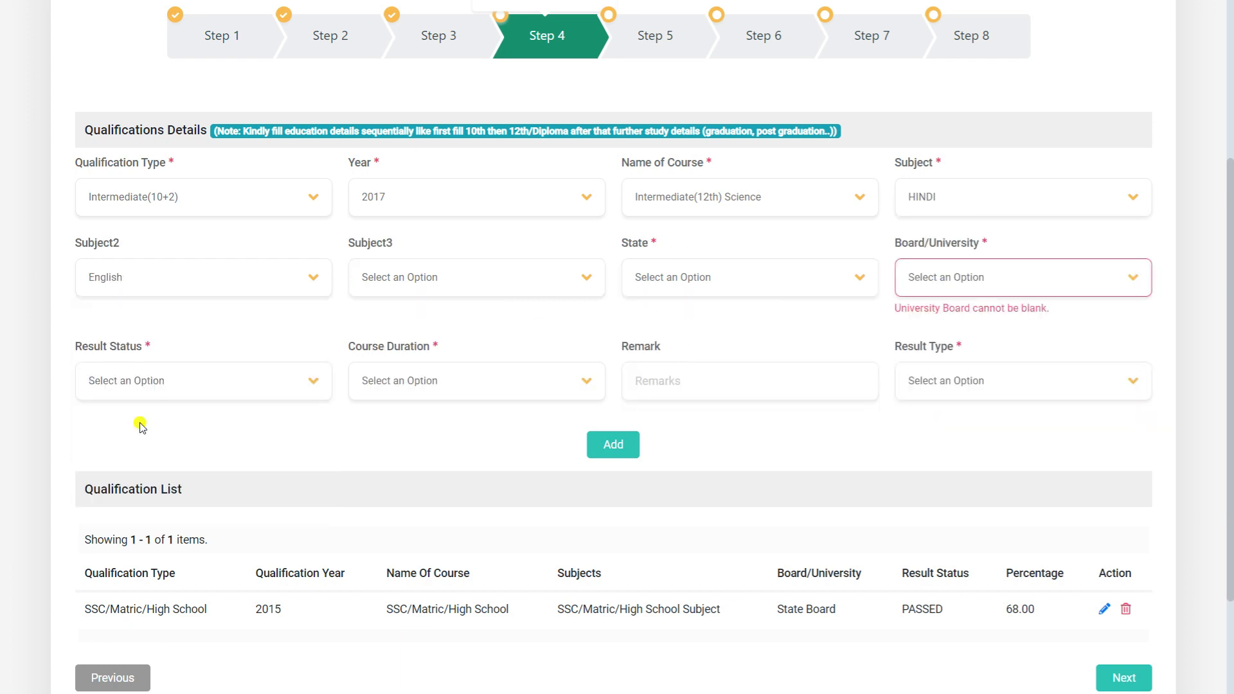
left_click(405, 278)
left_click(395, 375)
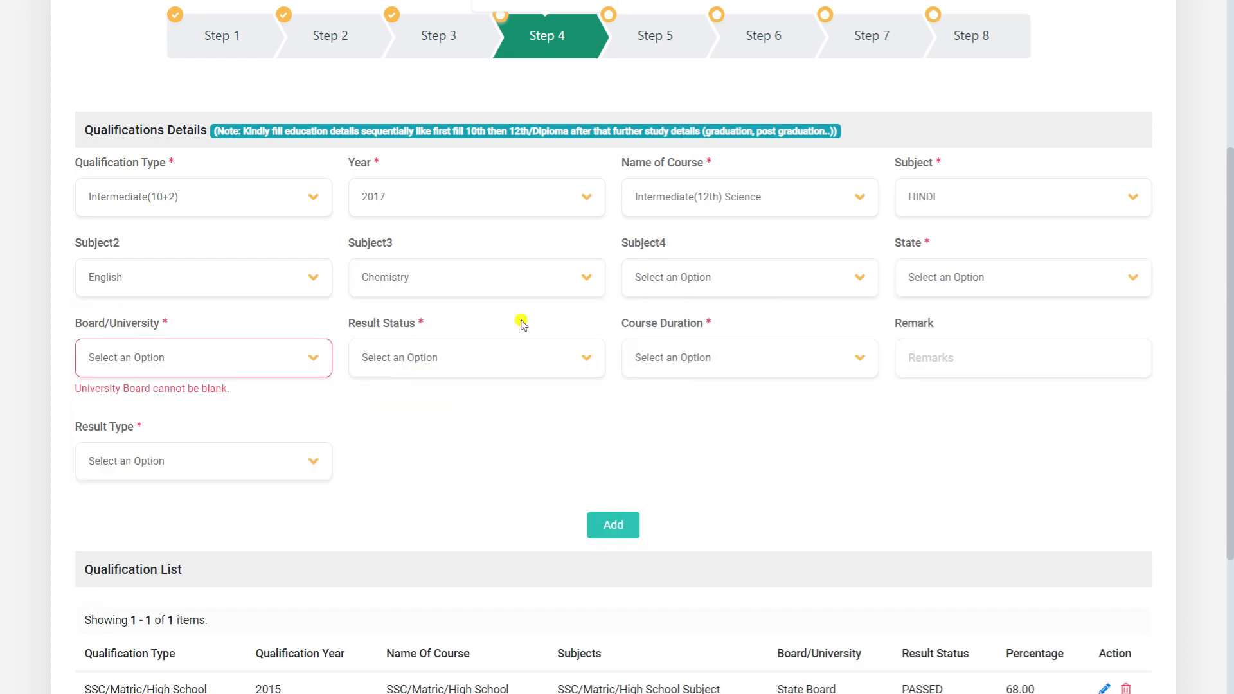
left_click(675, 273)
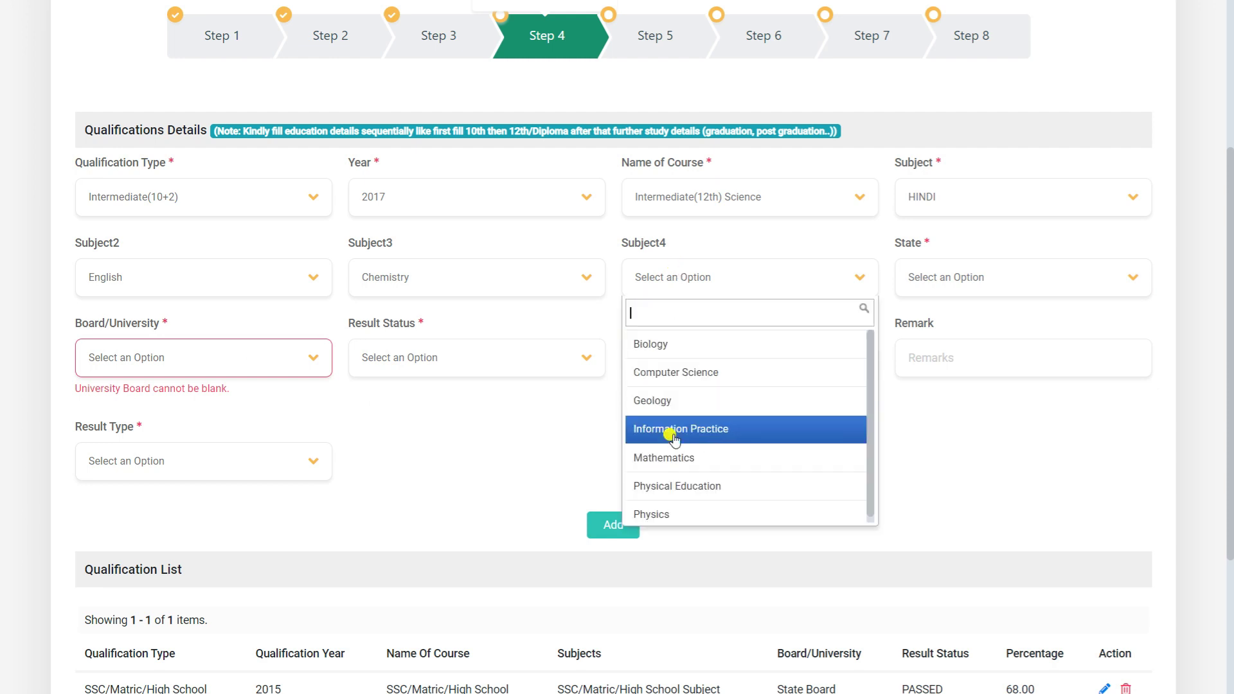
left_click(669, 504)
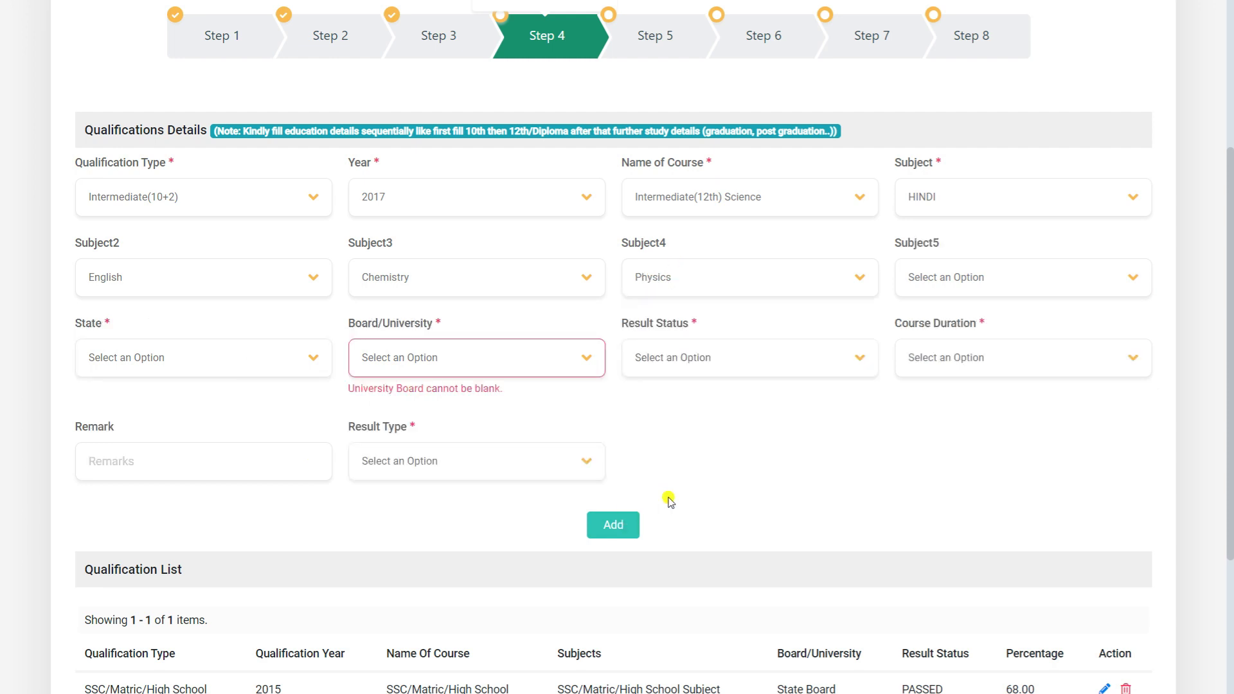
left_click(968, 276)
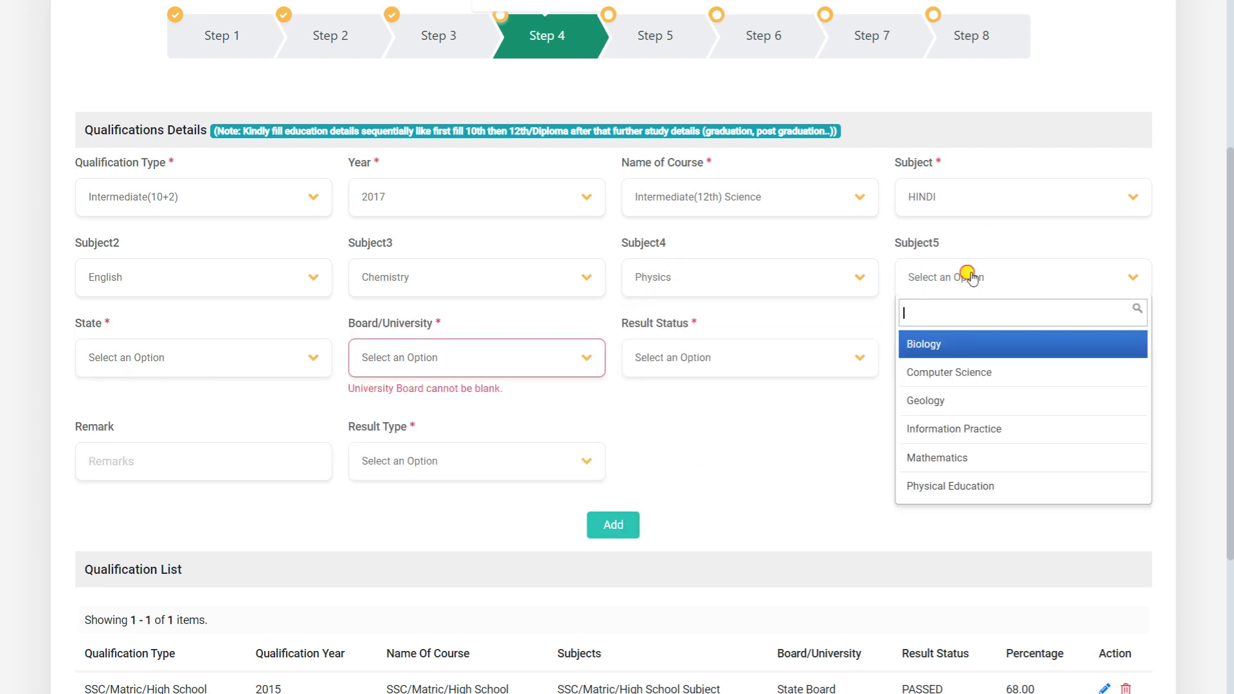
left_click(957, 455)
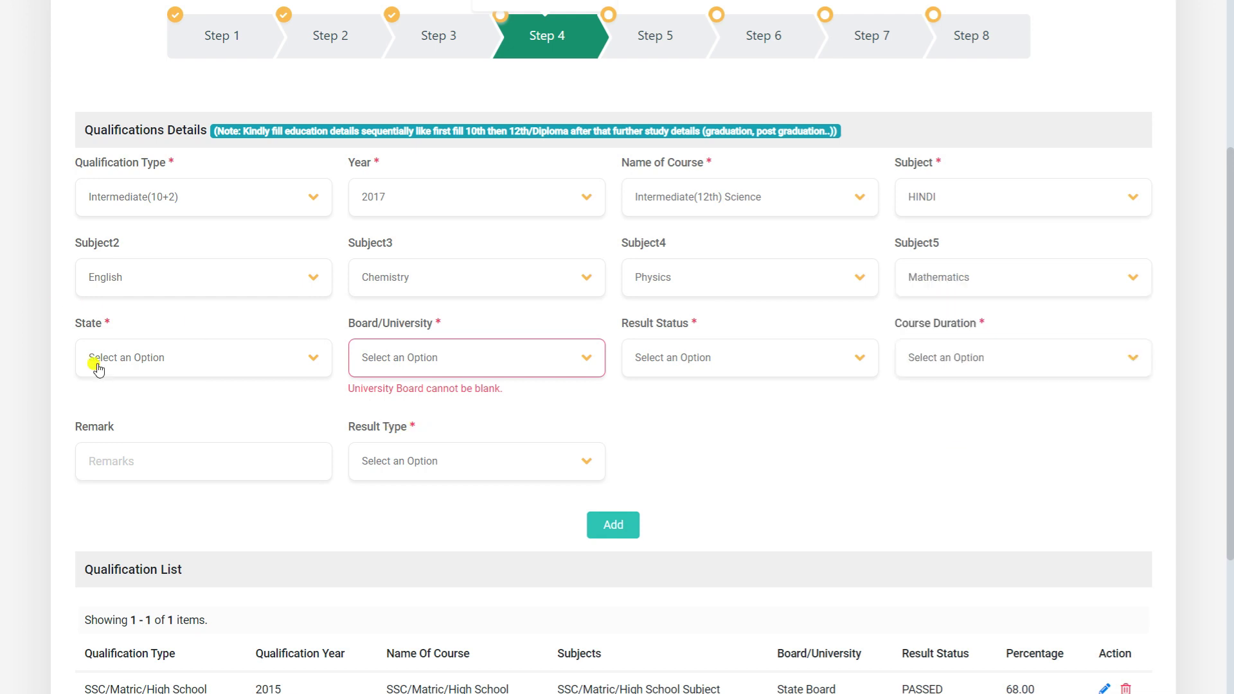
Step: Set the State to UTTARAKHAND and the Board/University to State Board for the Intermediate qualification
left_click(137, 360)
type("utt")
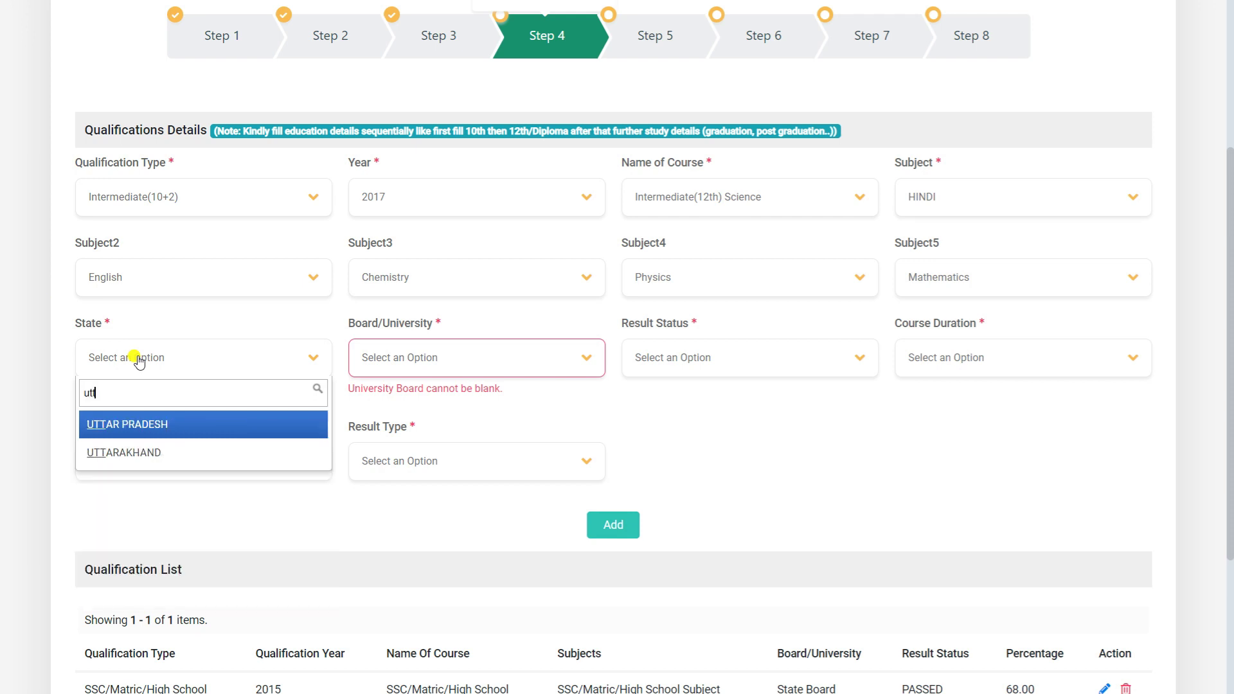
key("Down")
key("Return")
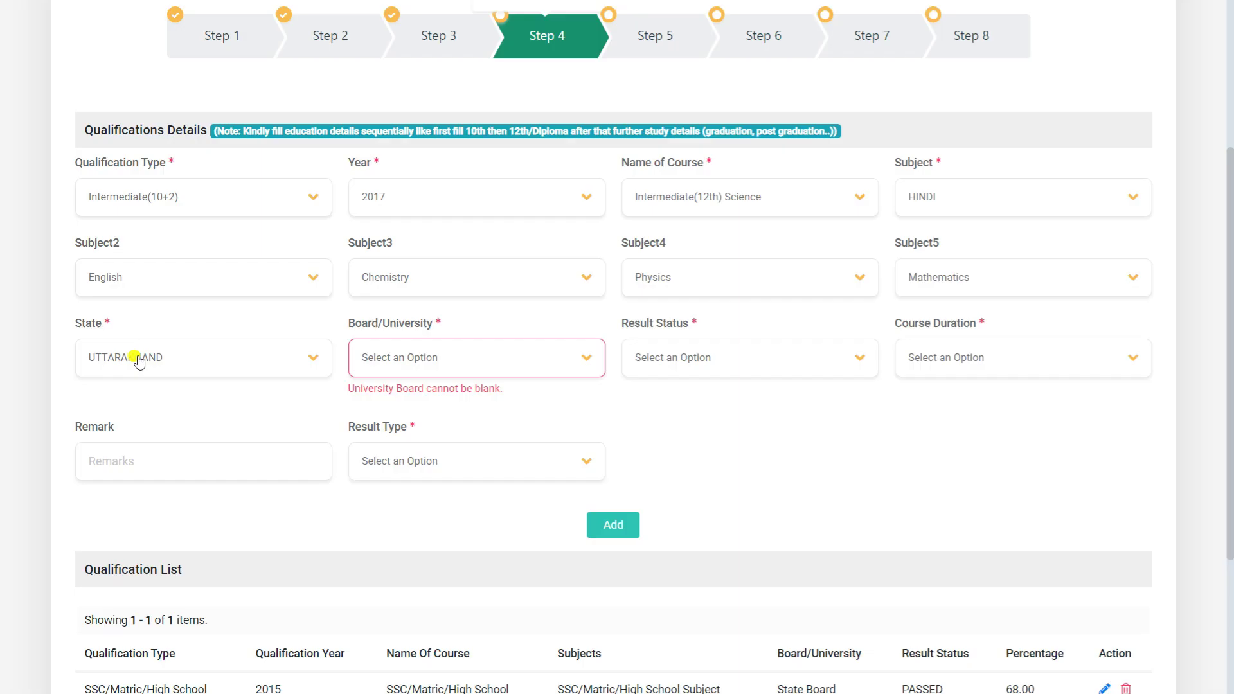
left_click(399, 362)
scroll(402, 534, "down", 1)
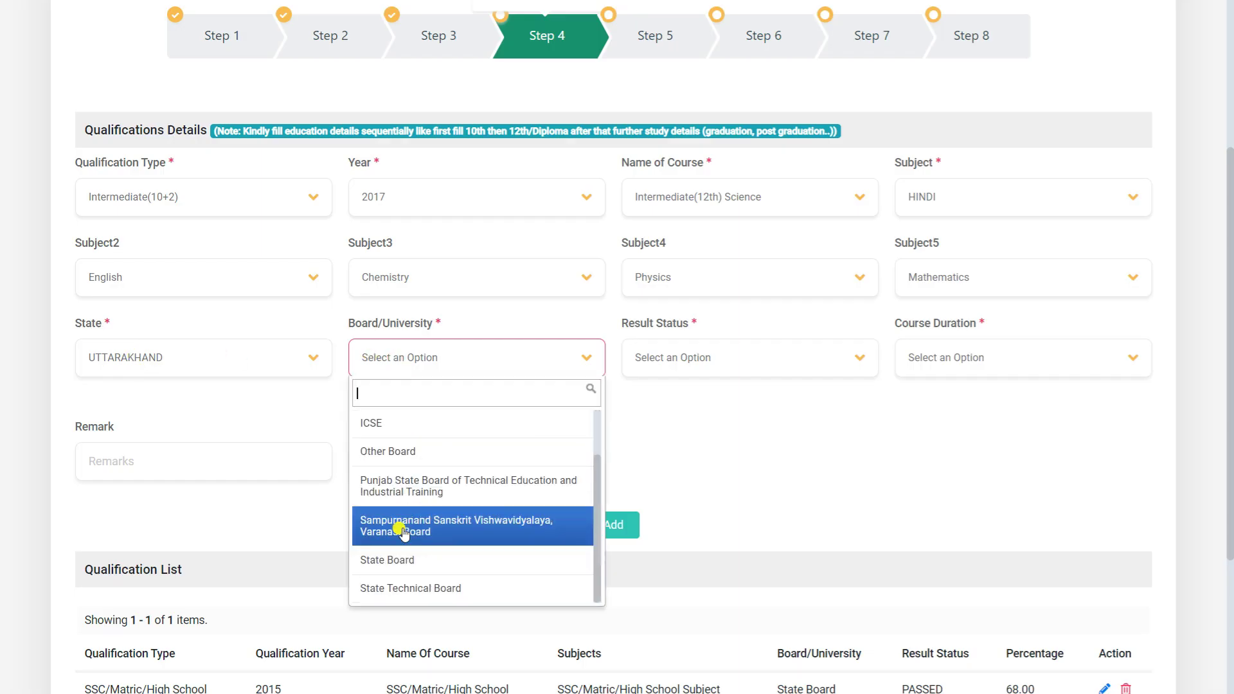
left_click(405, 557)
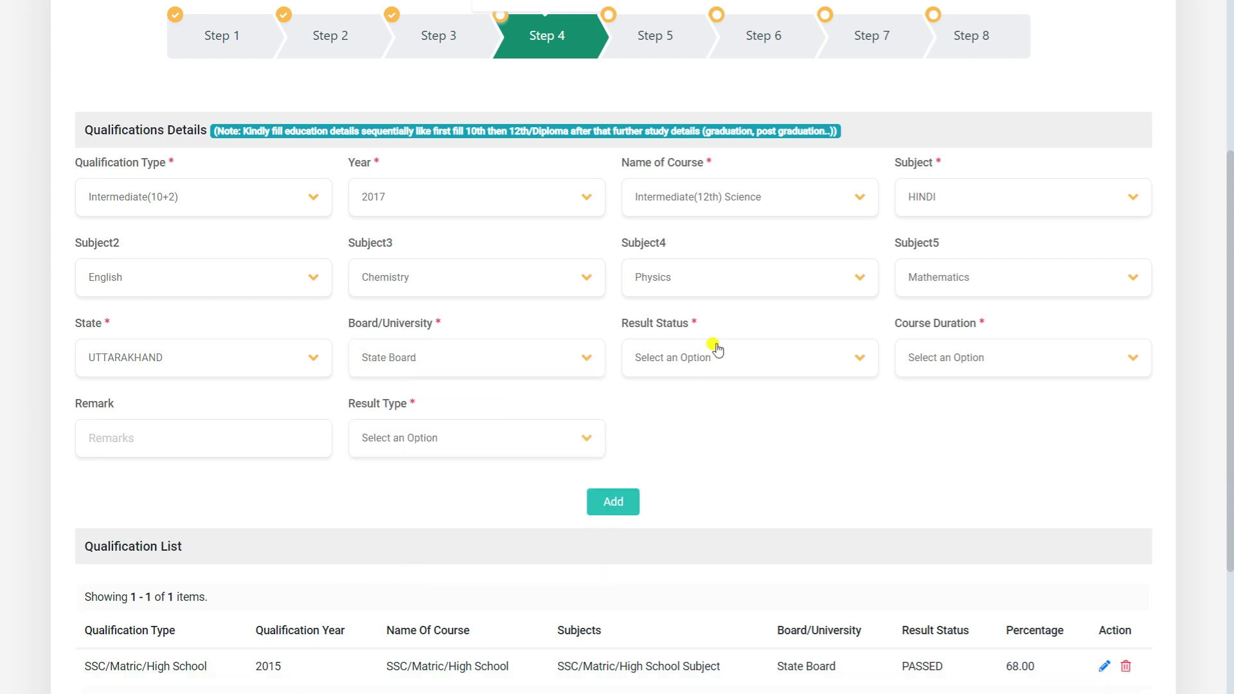
Step: Set the Intermediate qualification's Result Status to PASSED and its Course Duration to 1 Year
left_click(712, 350)
left_click(707, 396)
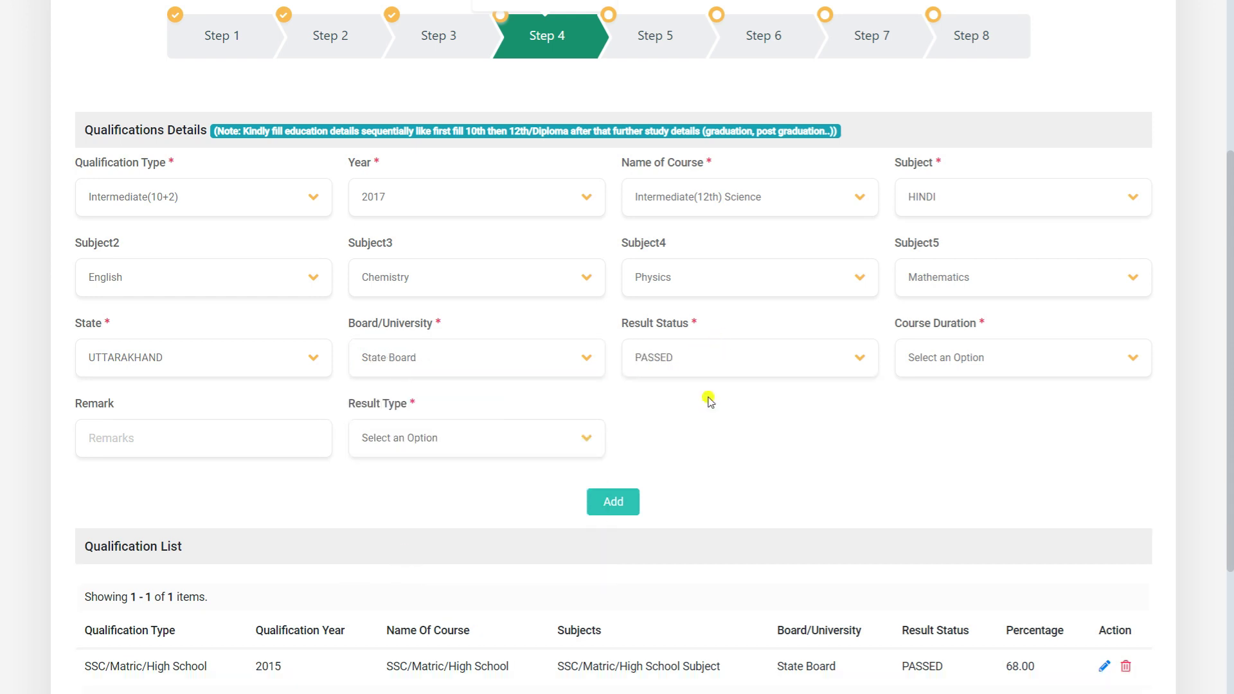
left_click(969, 363)
left_click(947, 506)
Step: Choose MARKS as the Result Type and enter 350 marks obtained out of 500
left_click(453, 444)
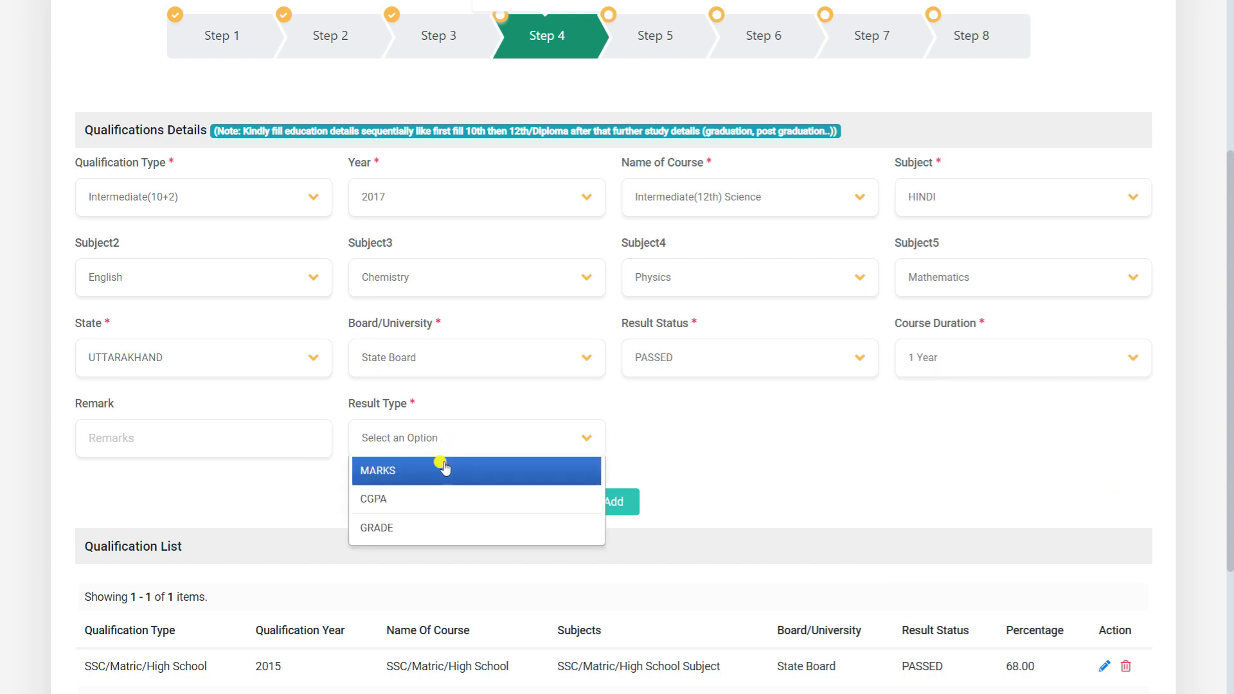
left_click(442, 468)
left_click(644, 435)
type("500")
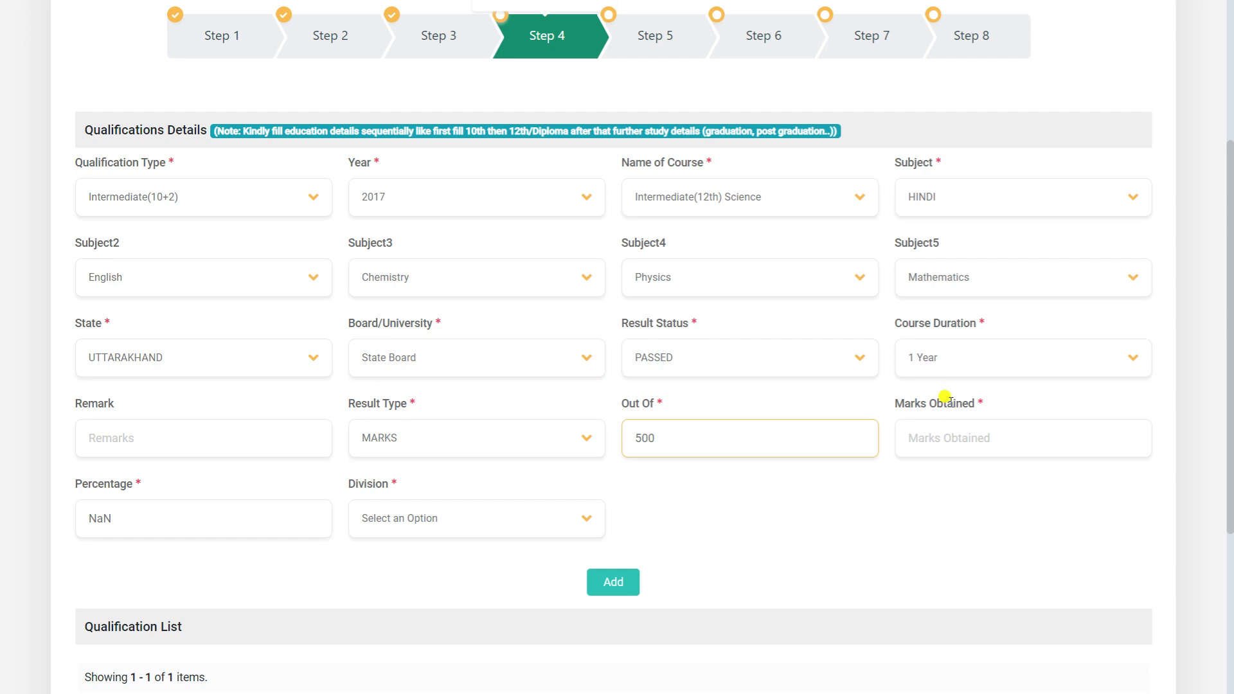
left_click(948, 436)
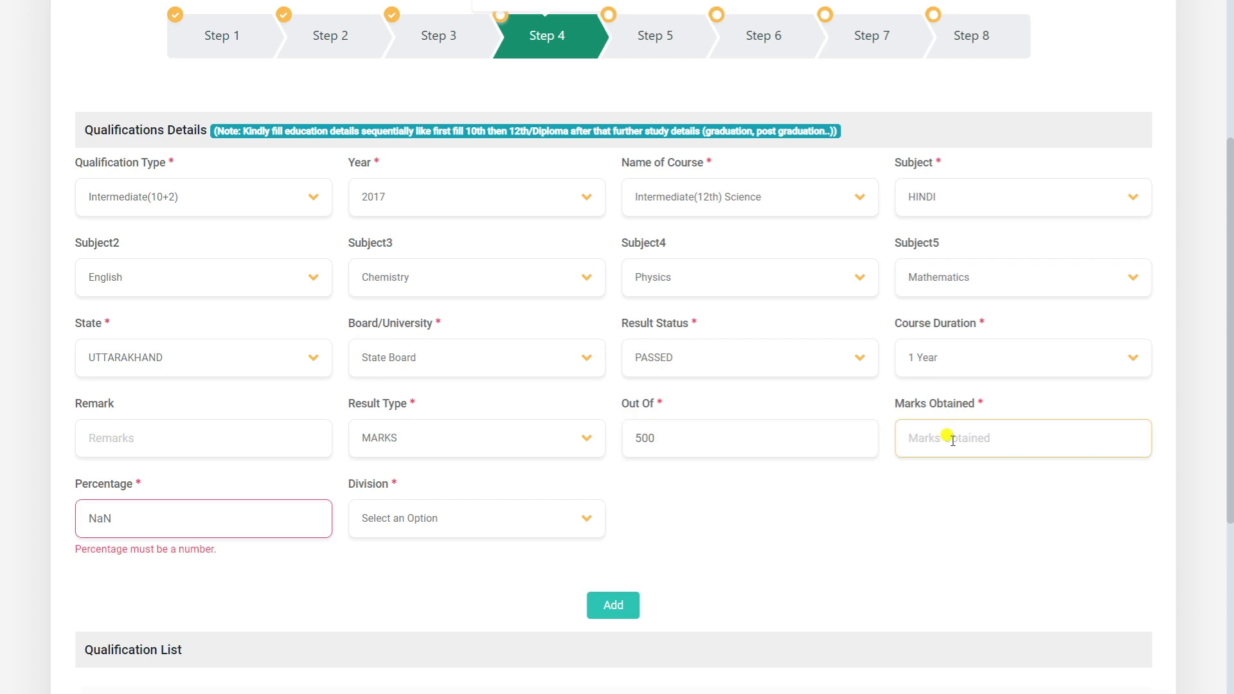
type("350")
Step: Set the Division to FIRST and add the Intermediate qualification to the Qualification List
left_click(382, 534)
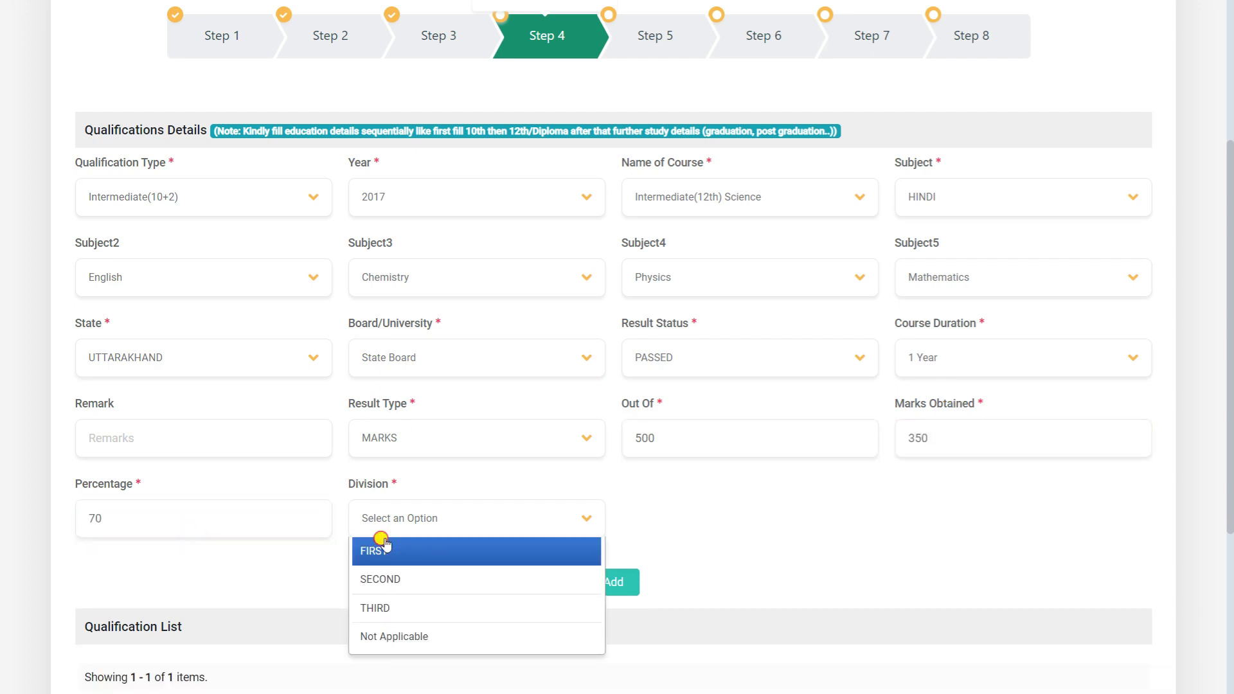
left_click(384, 551)
scroll(386, 540, "down", 1)
left_click(609, 544)
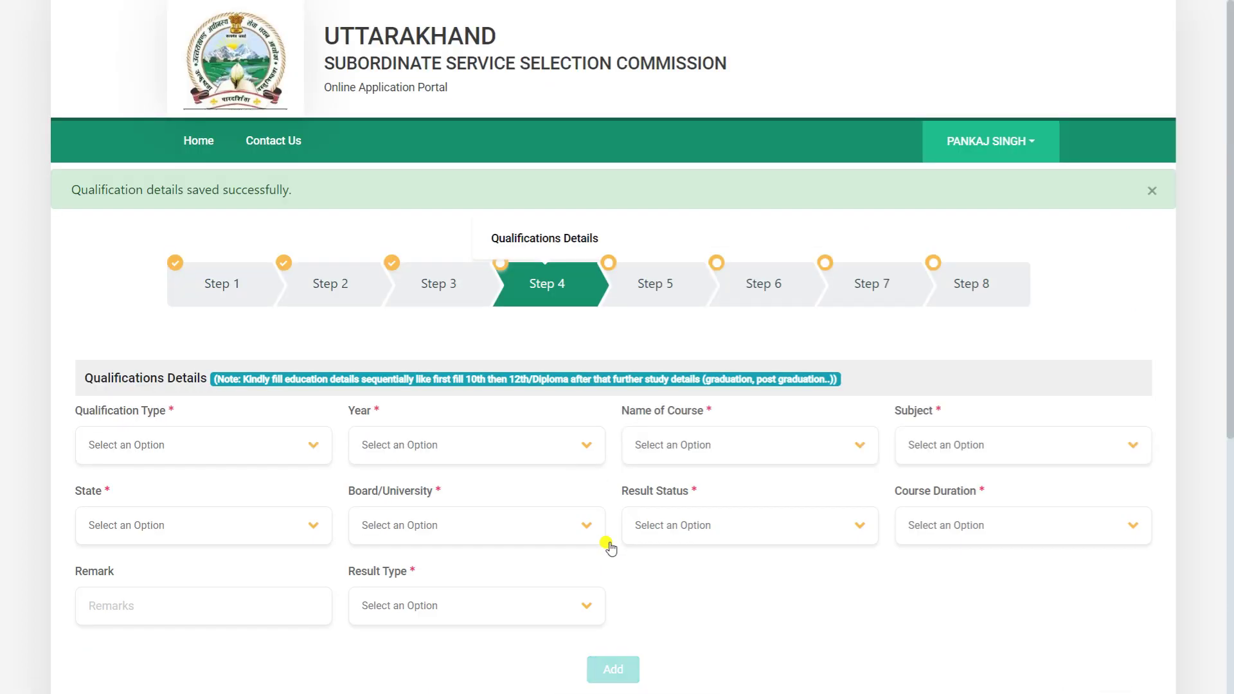
Step: Review the entries in the Qualification List and the Qualification Type options for adding further studies
scroll(667, 486, "down", 6)
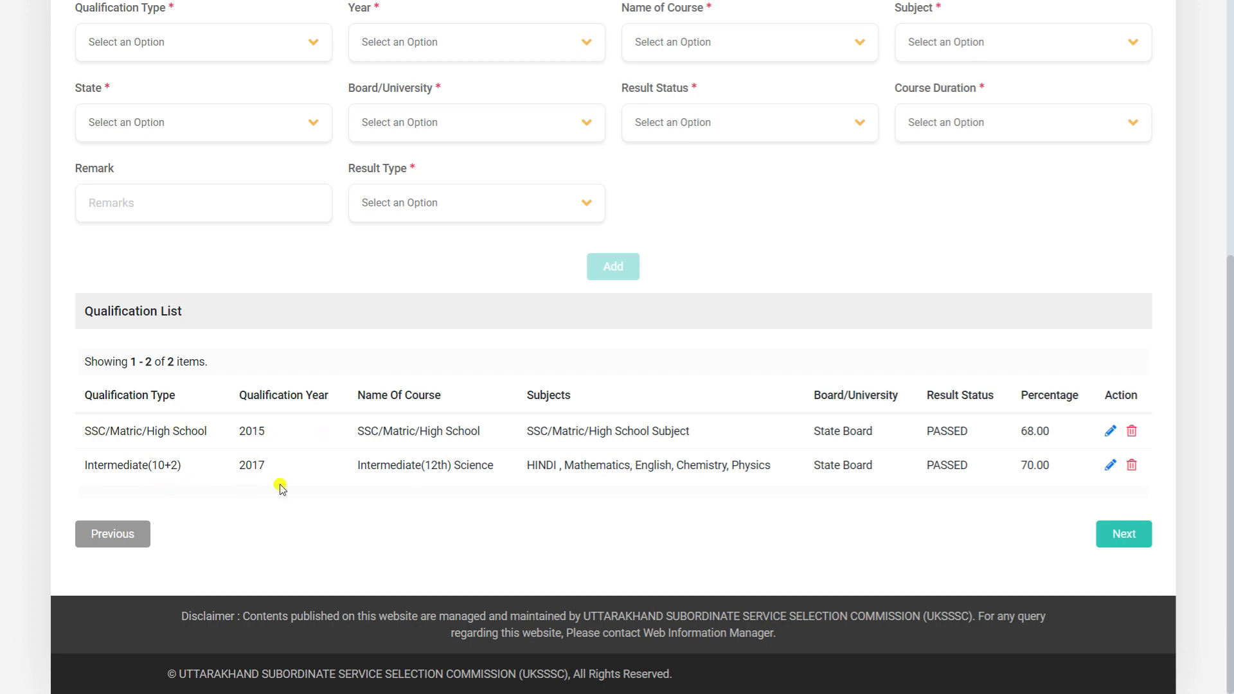
scroll(282, 488, "up", 4)
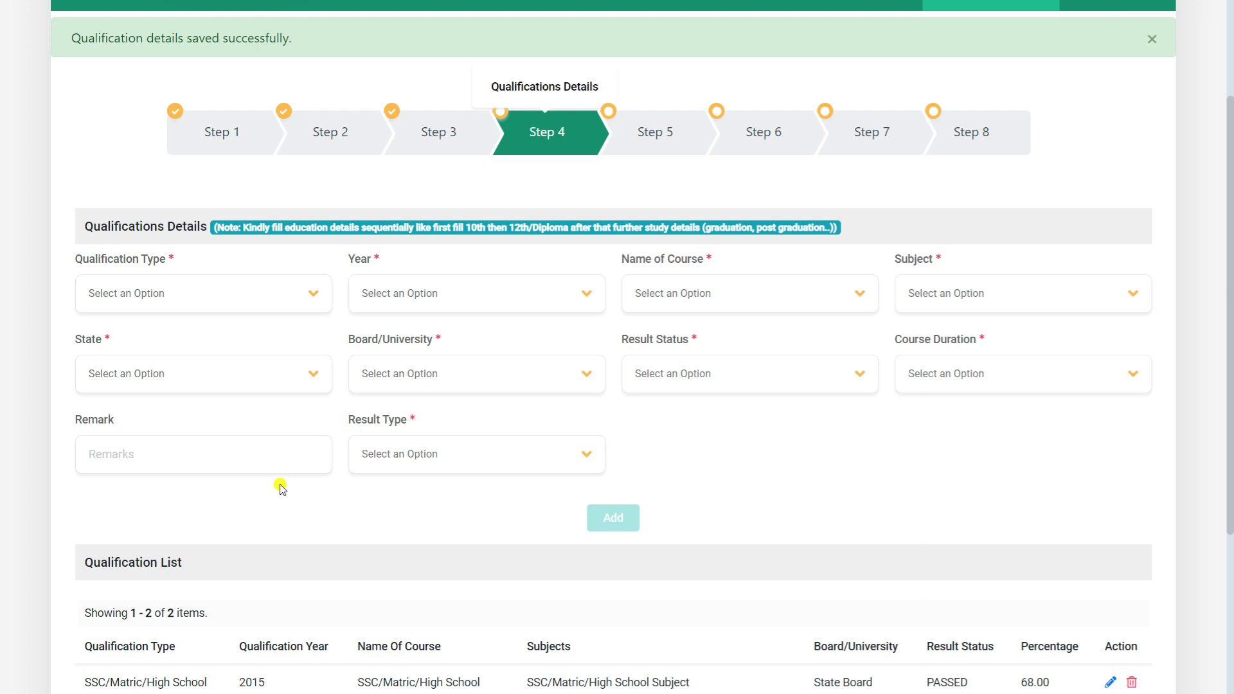
scroll(281, 489, "down", 3)
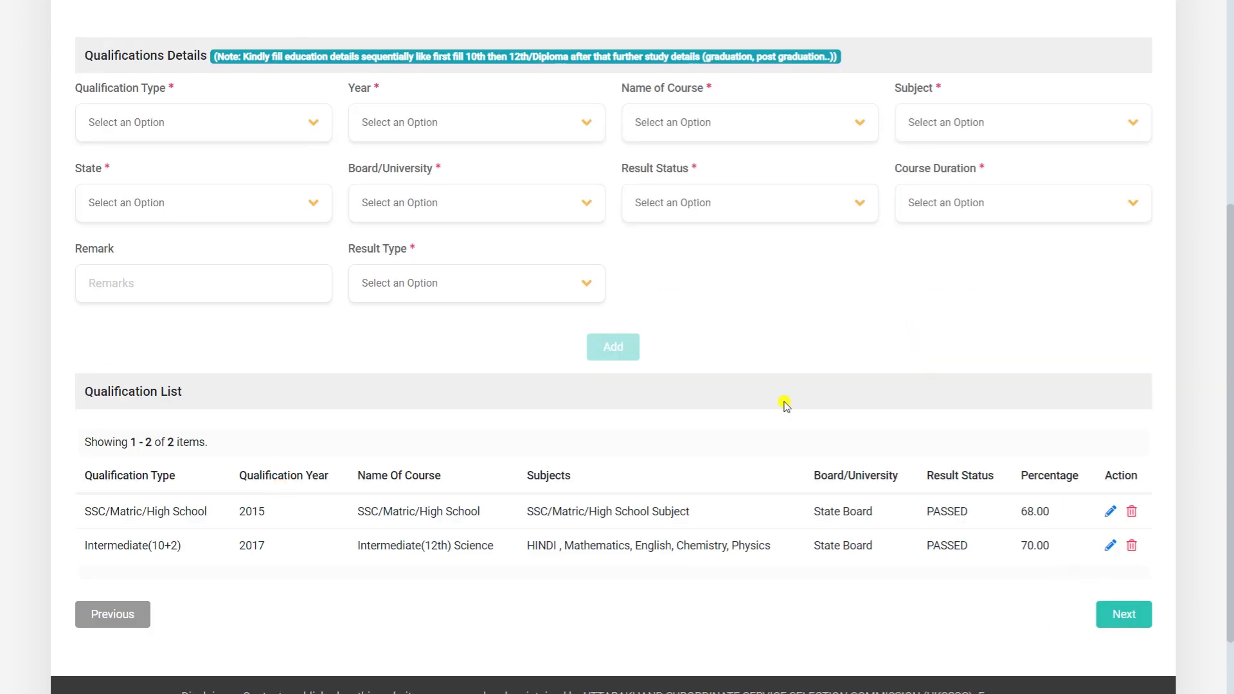
left_click(315, 136)
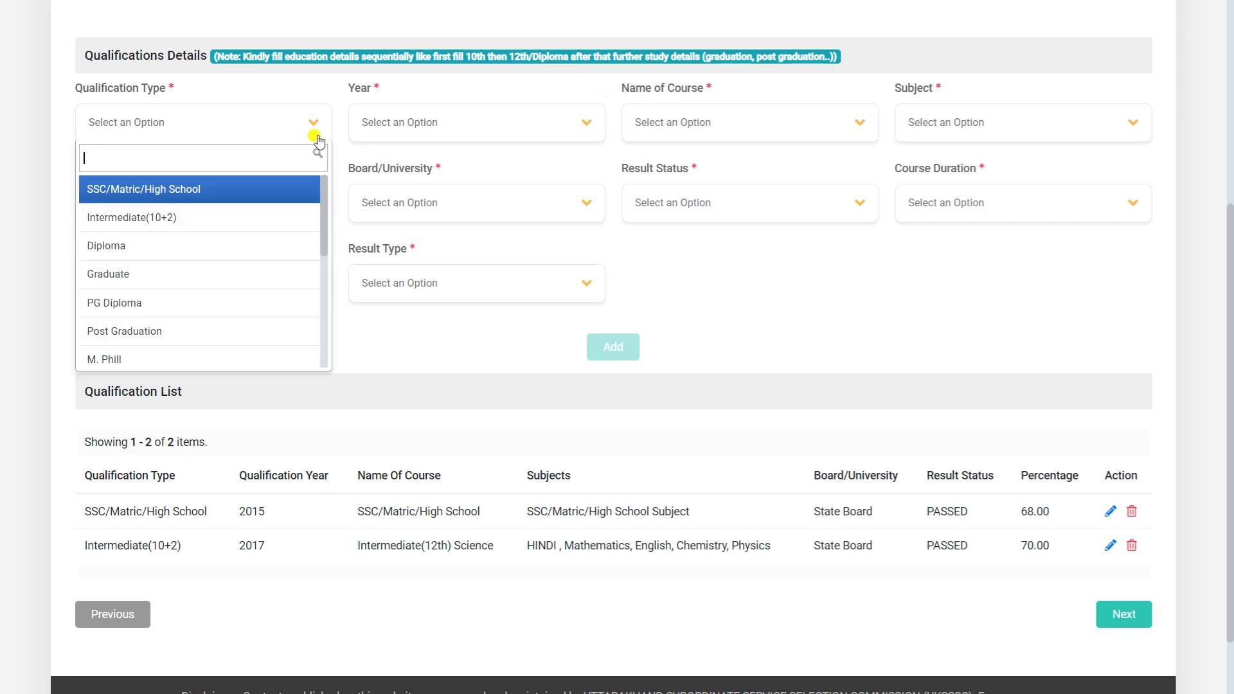
left_click(182, 269)
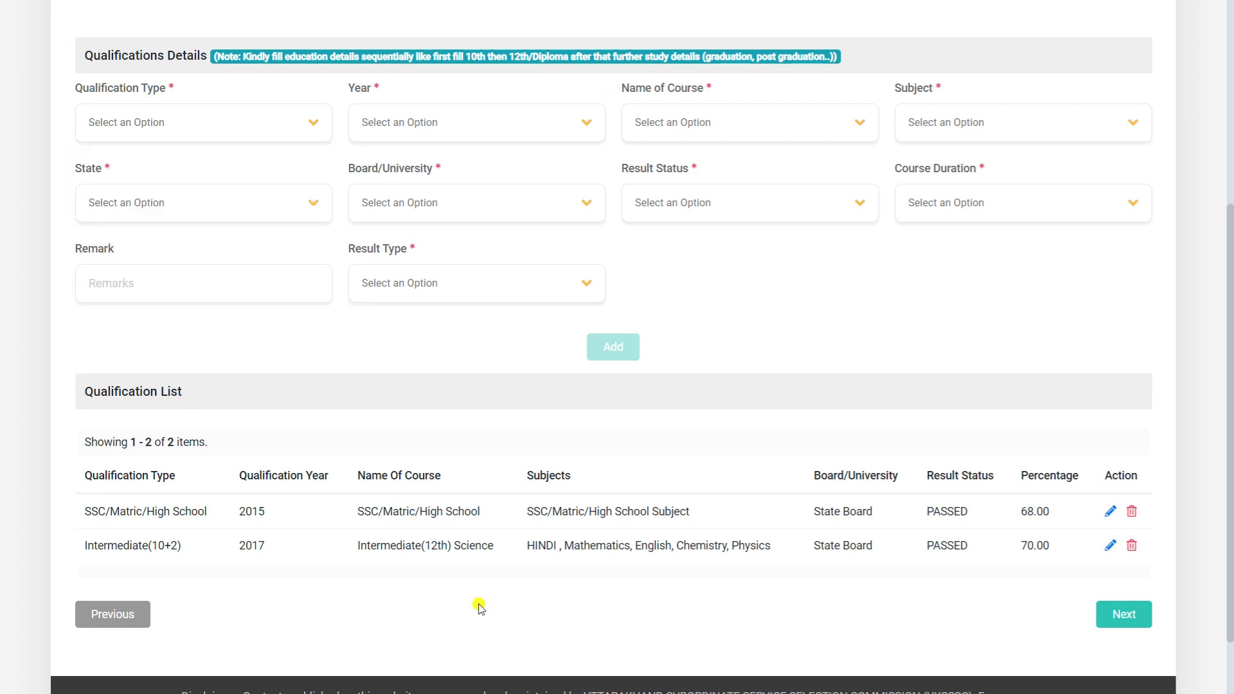
Step: Proceed to Work Experience Details, keep "Are you employed?" set to No and continue to the document upload step
left_click(1134, 624)
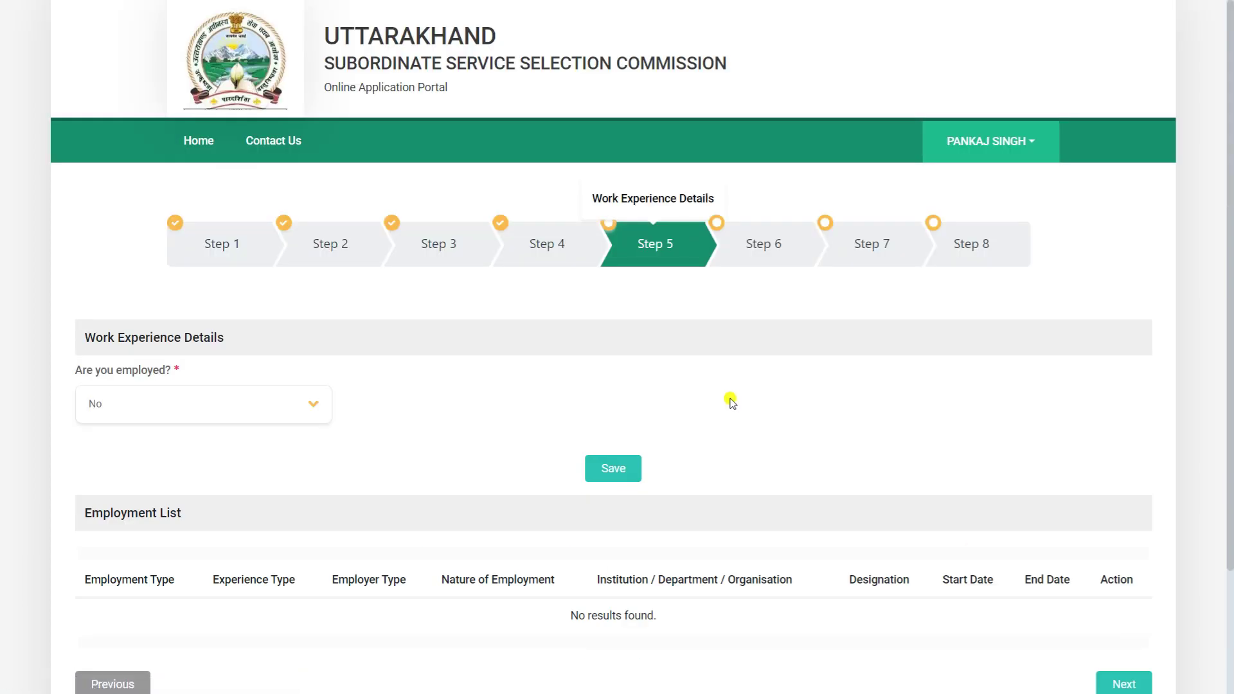
scroll(733, 402, "down", 1)
left_click(241, 328)
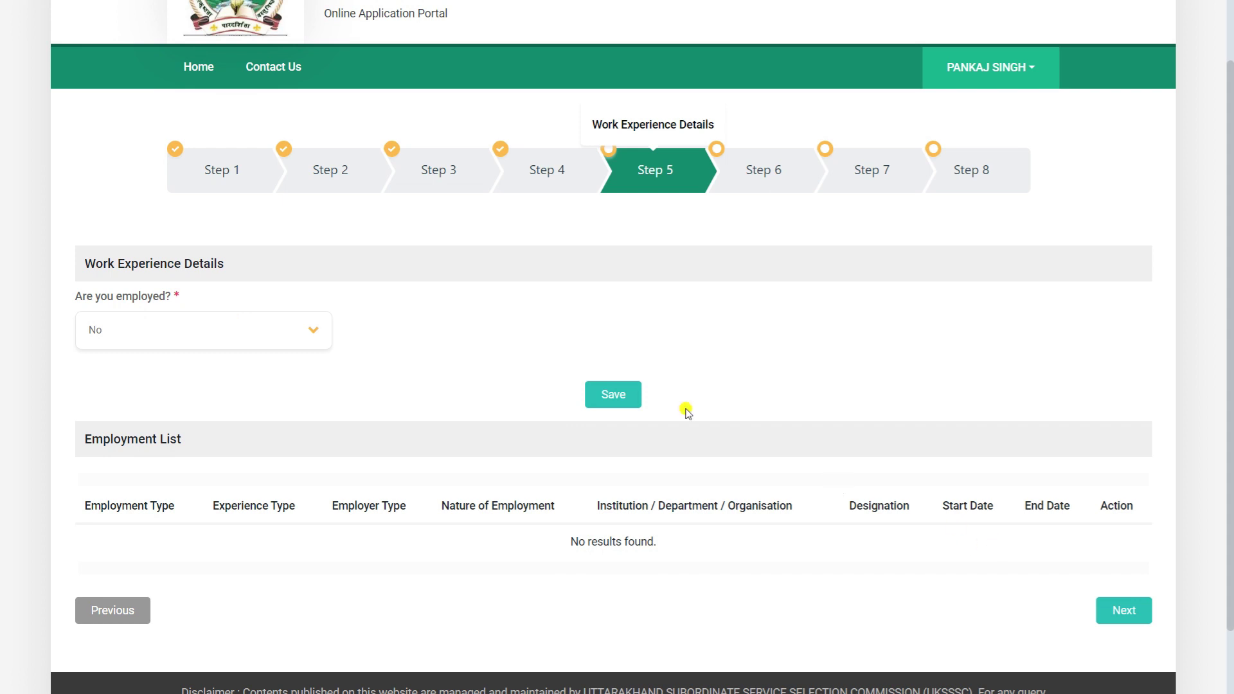
left_click(1122, 625)
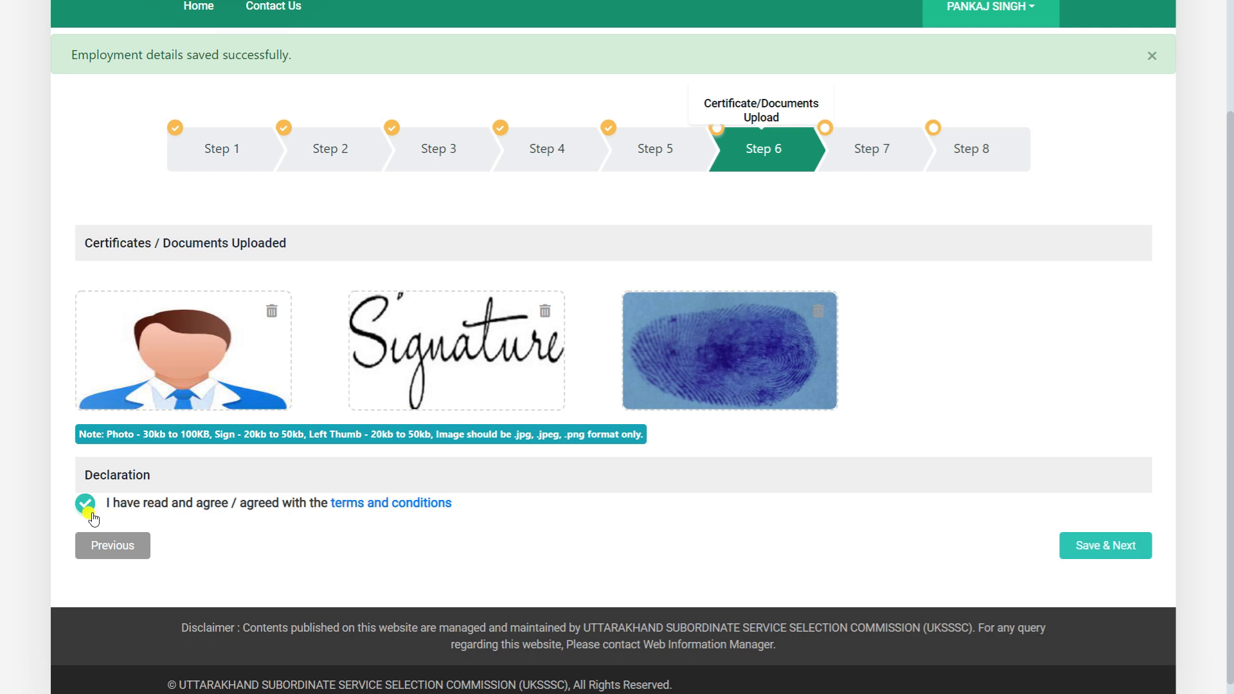
Step: Save the uploaded photo, signature and thumb impression, and open the application for the Pryogshala Sahayak advertisement 34/UKSSSC/2021
left_click(1085, 552)
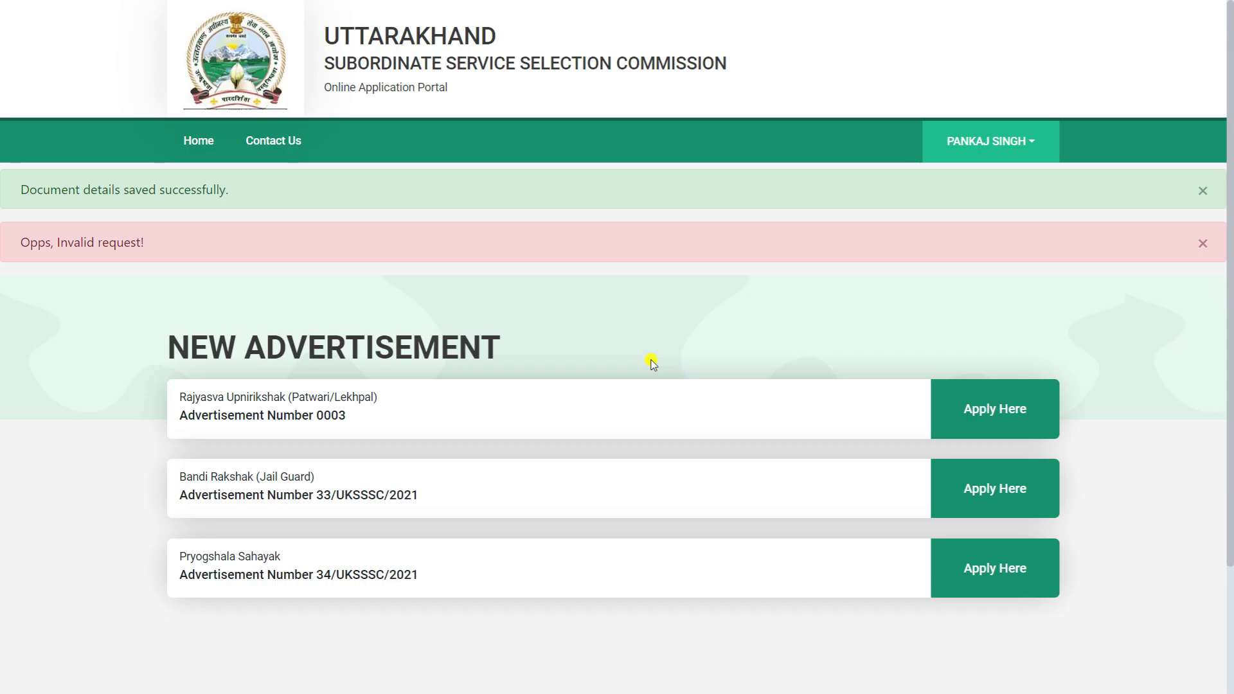
scroll(651, 363, "down", 1)
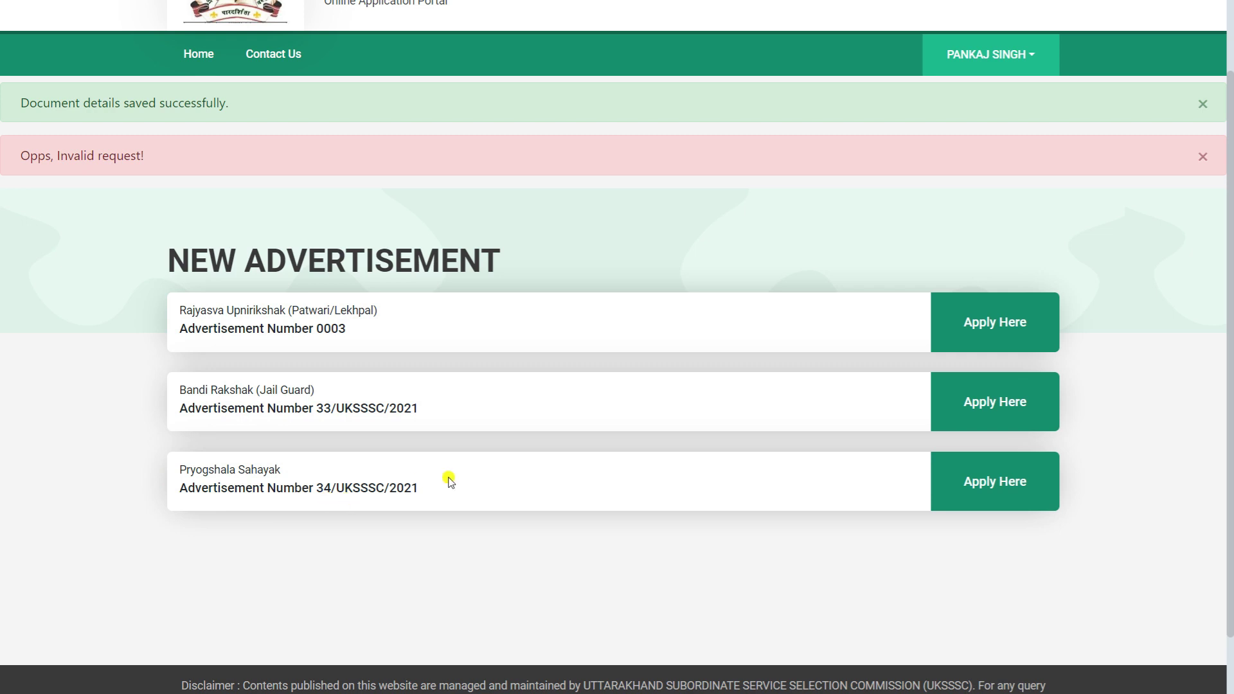
left_click(970, 496)
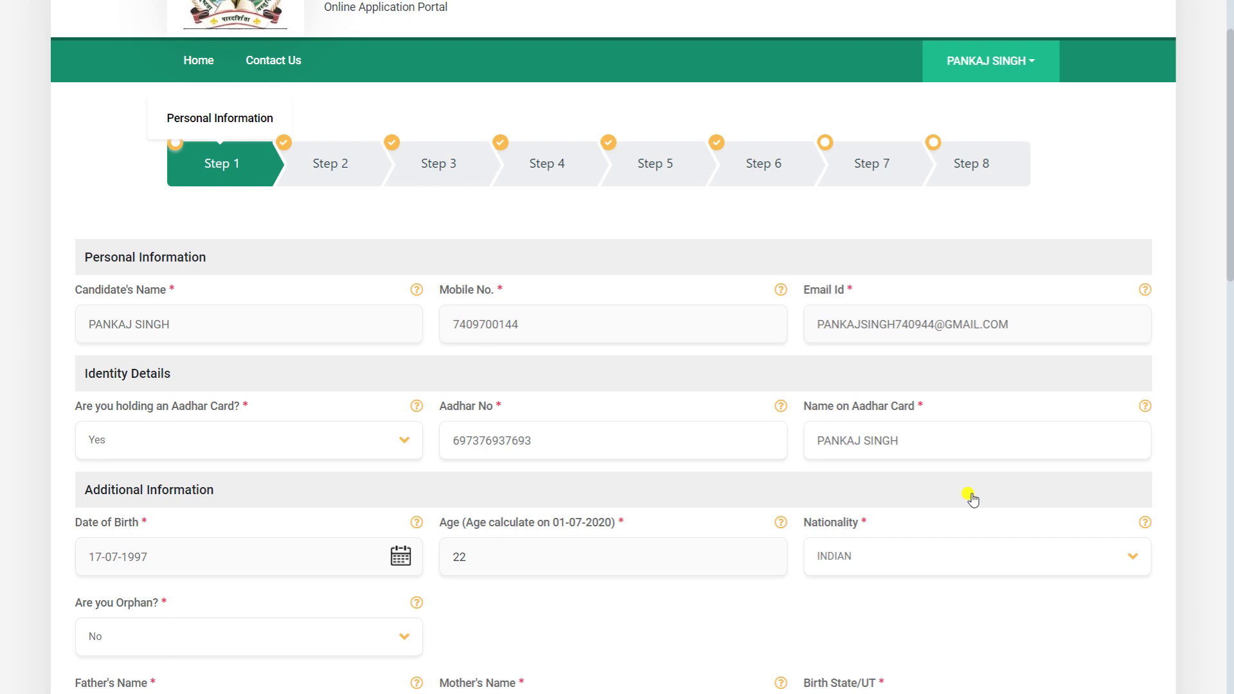
Step: Jump from Personal Information to Qualifications Details and advance through Work Experience Details to the document upload step
left_click(651, 176)
scroll(800, 393, "down", 2)
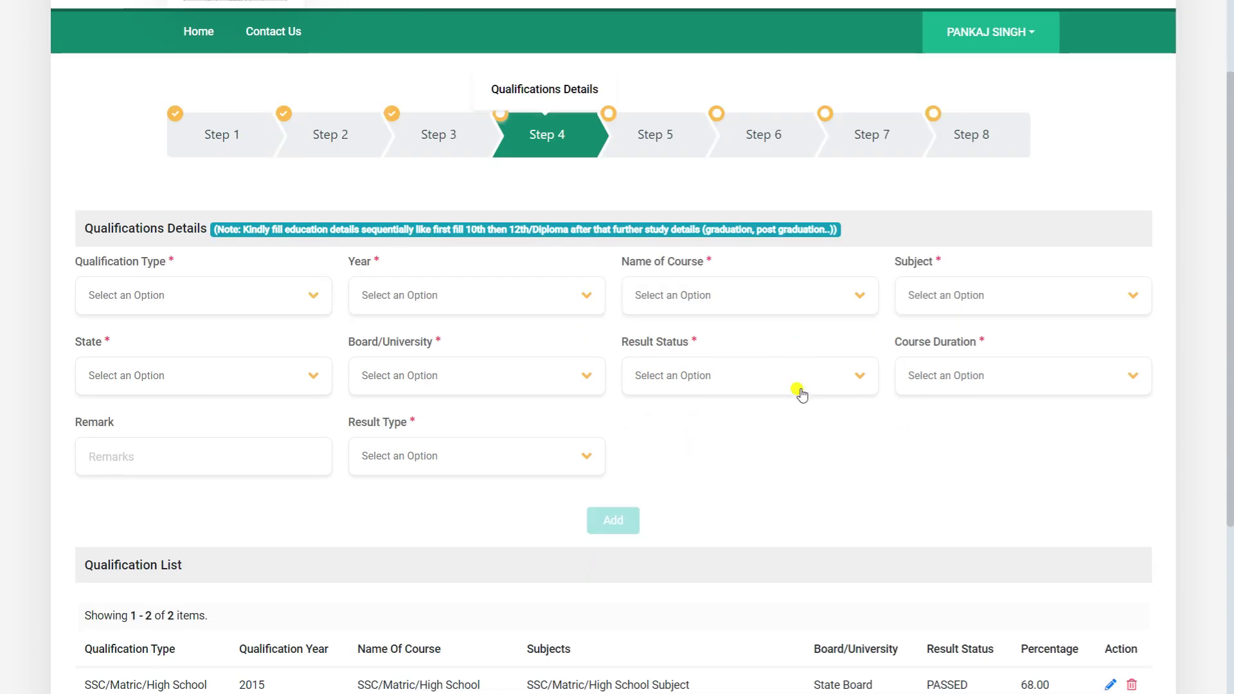
scroll(801, 393, "down", 4)
left_click(1107, 566)
scroll(1106, 559, "down", 3)
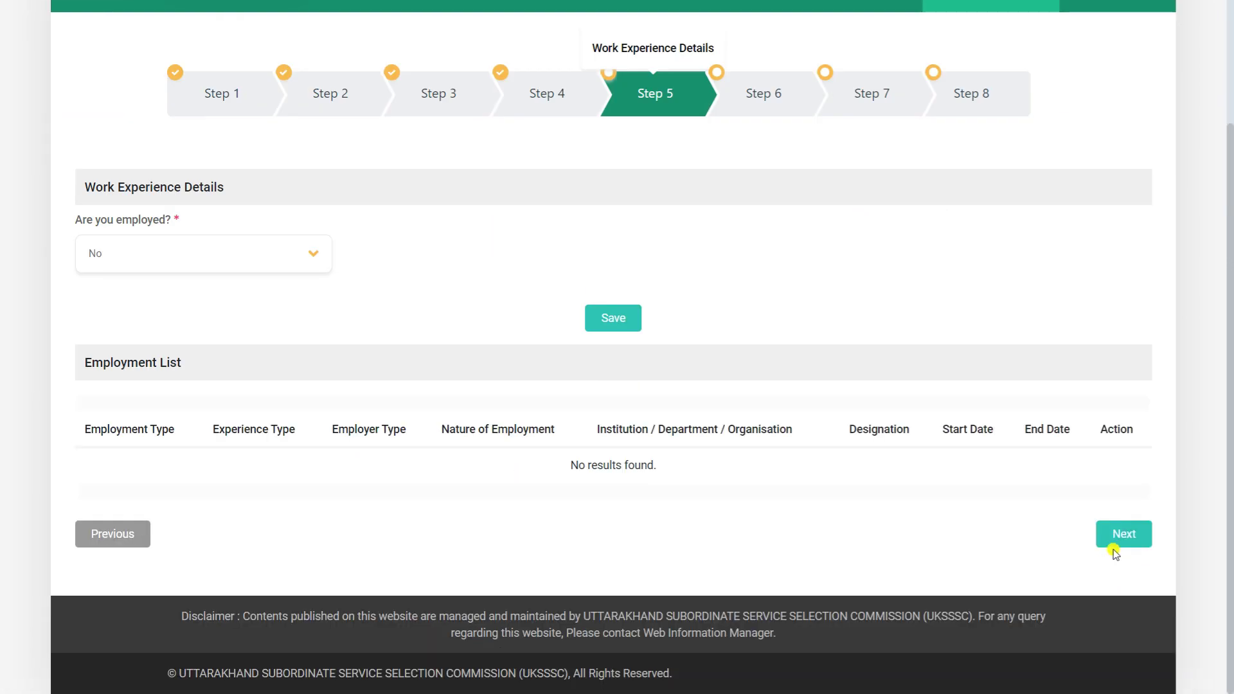
left_click(1115, 553)
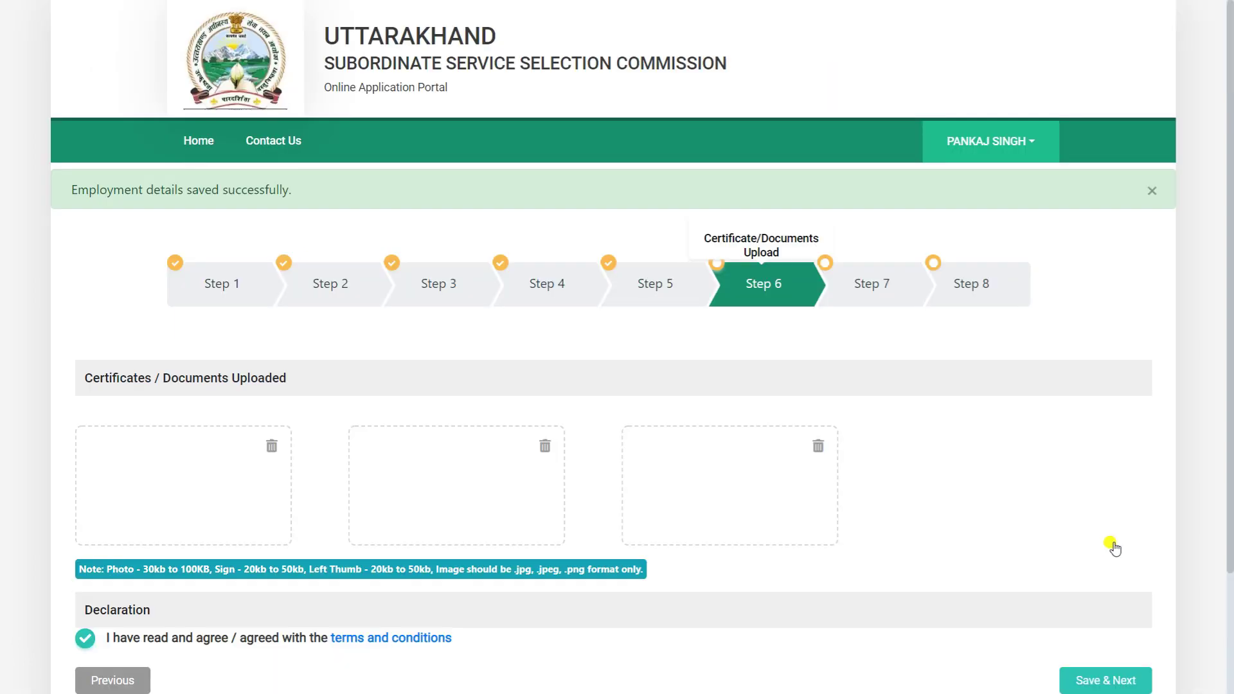
Step: Save the document details with the declaration agreed and look over the posts listed under Criteria Details
scroll(1116, 548, "down", 2)
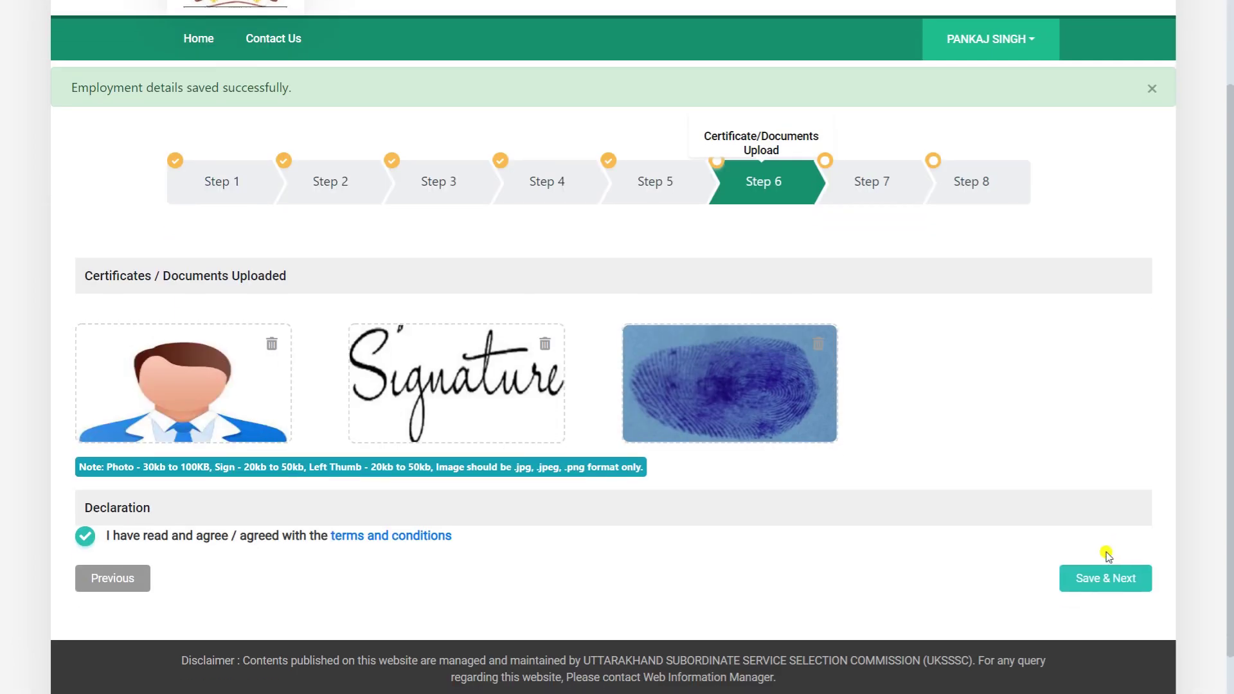
left_click(1102, 578)
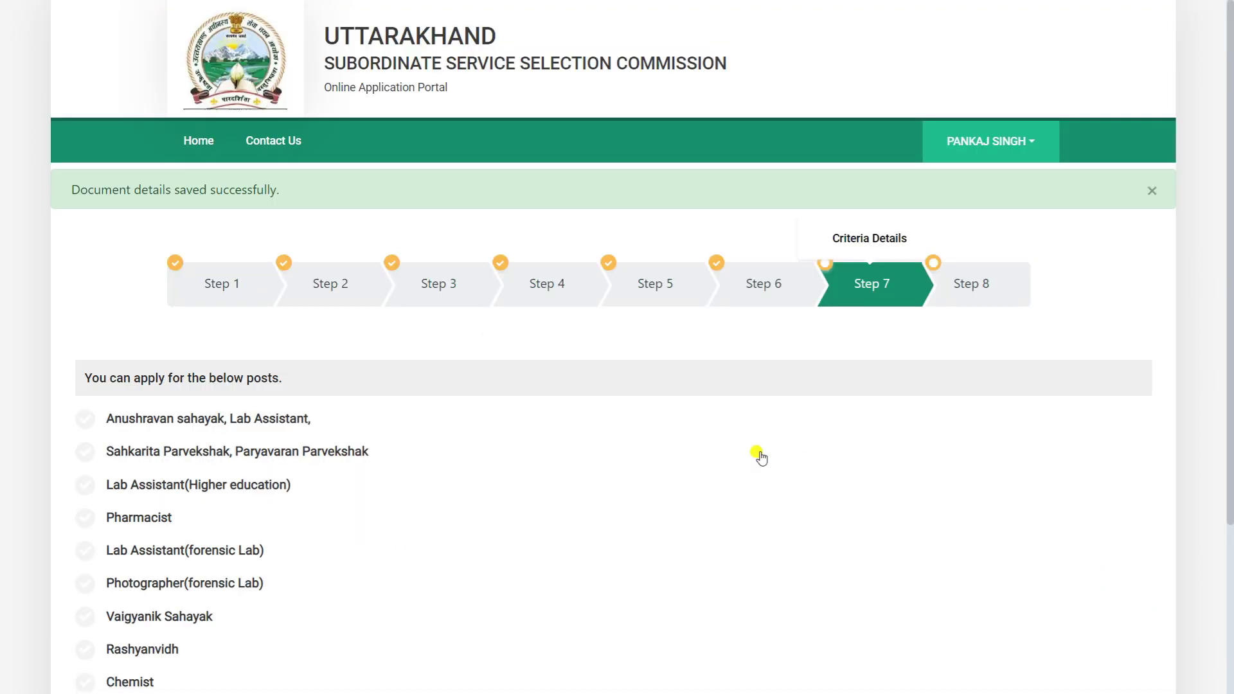
scroll(759, 456, "down", 3)
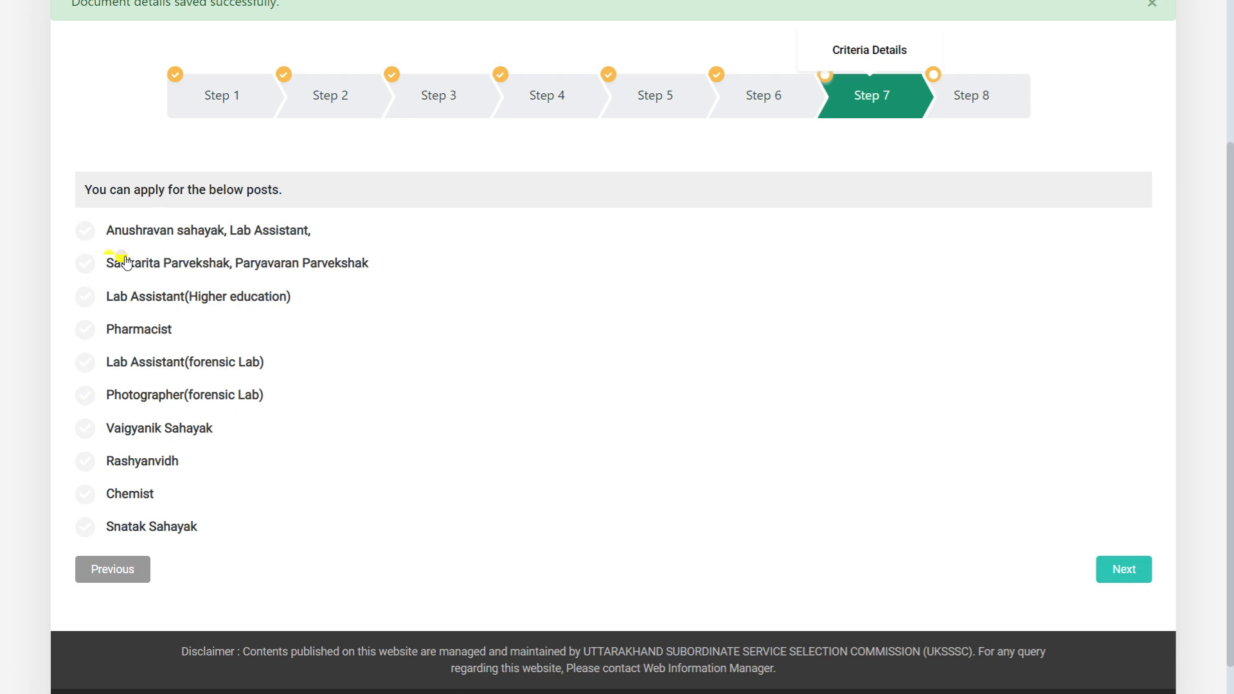
Step: Select the Sahkarita Parvekshak, Paryavaran Parvekshak posts with qualification Intermediate(12th) Science, course duration 1 Year and minimum percentage Passed
left_click(86, 264)
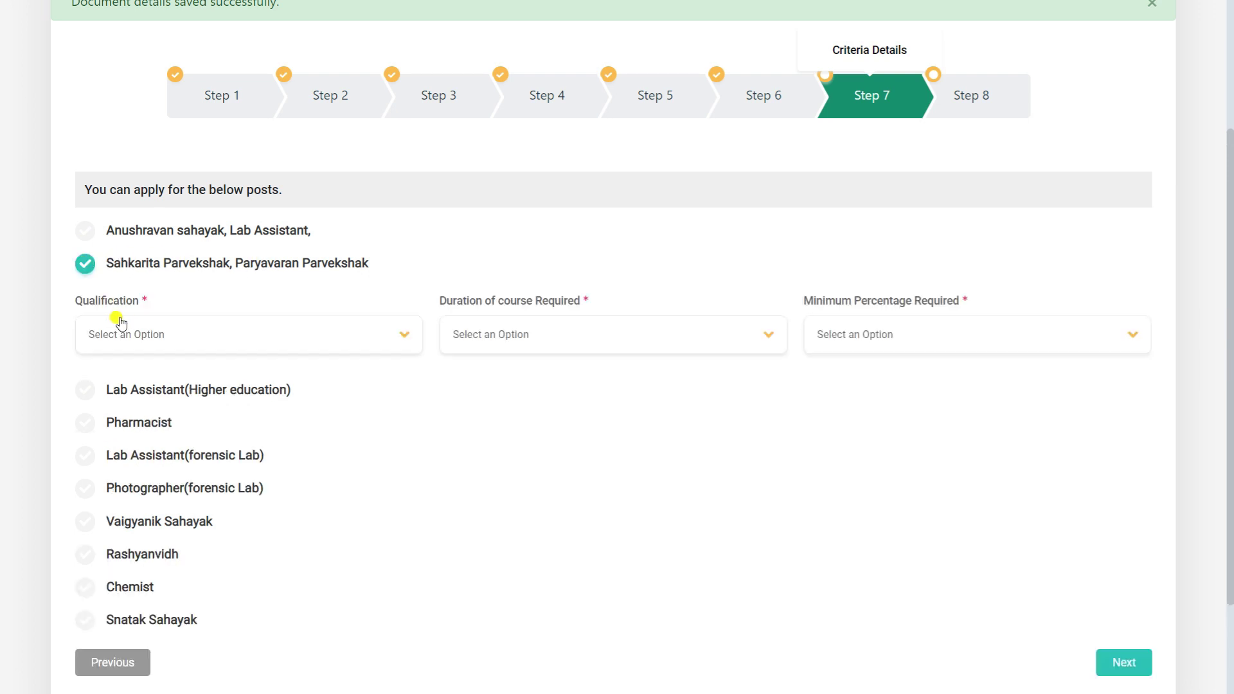
left_click(160, 335)
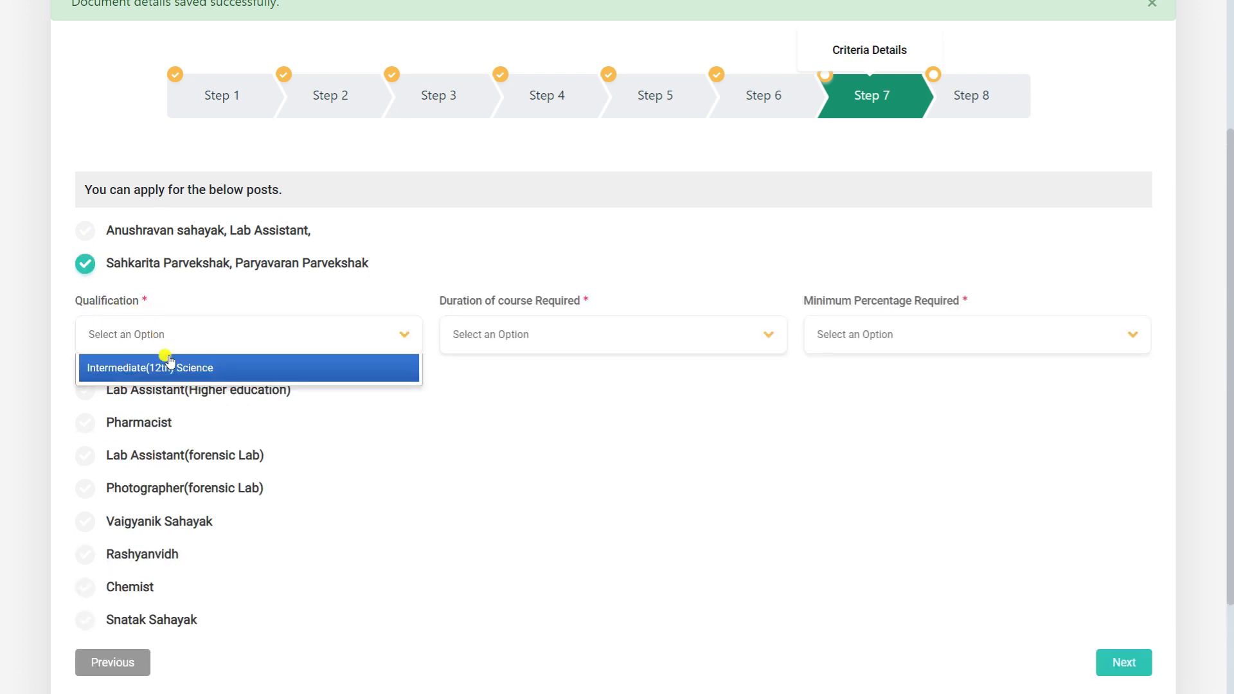
left_click(175, 368)
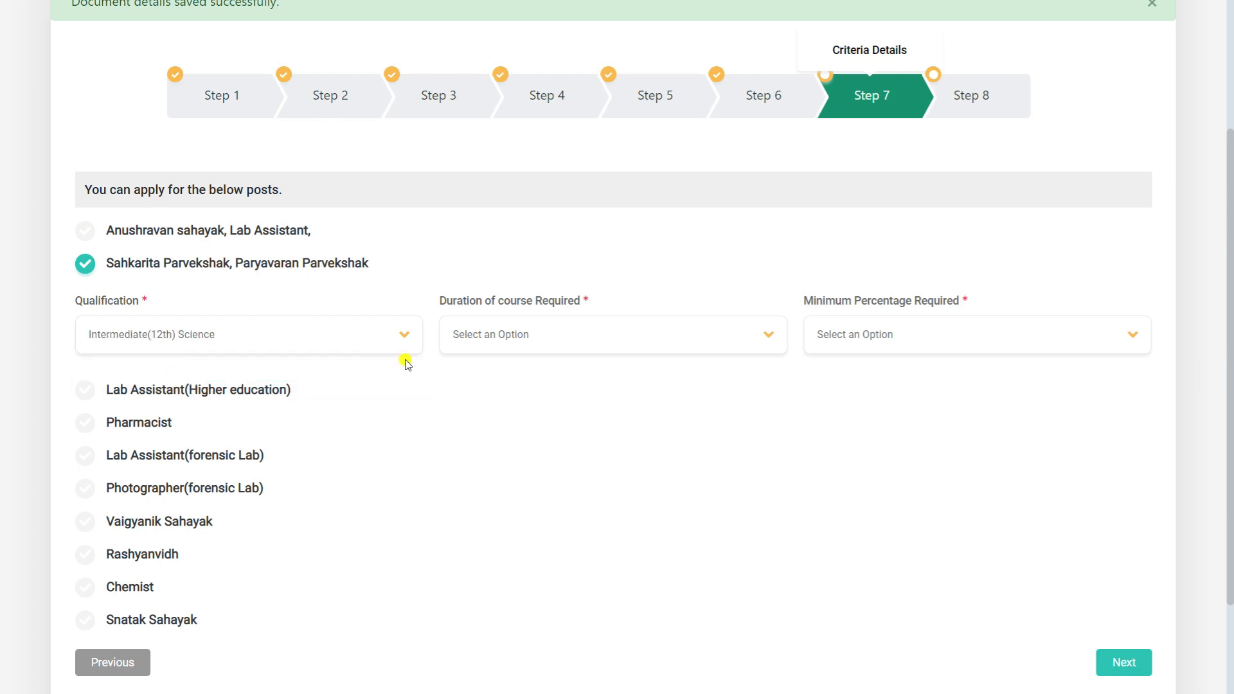
left_click(463, 346)
left_click(471, 368)
left_click(866, 341)
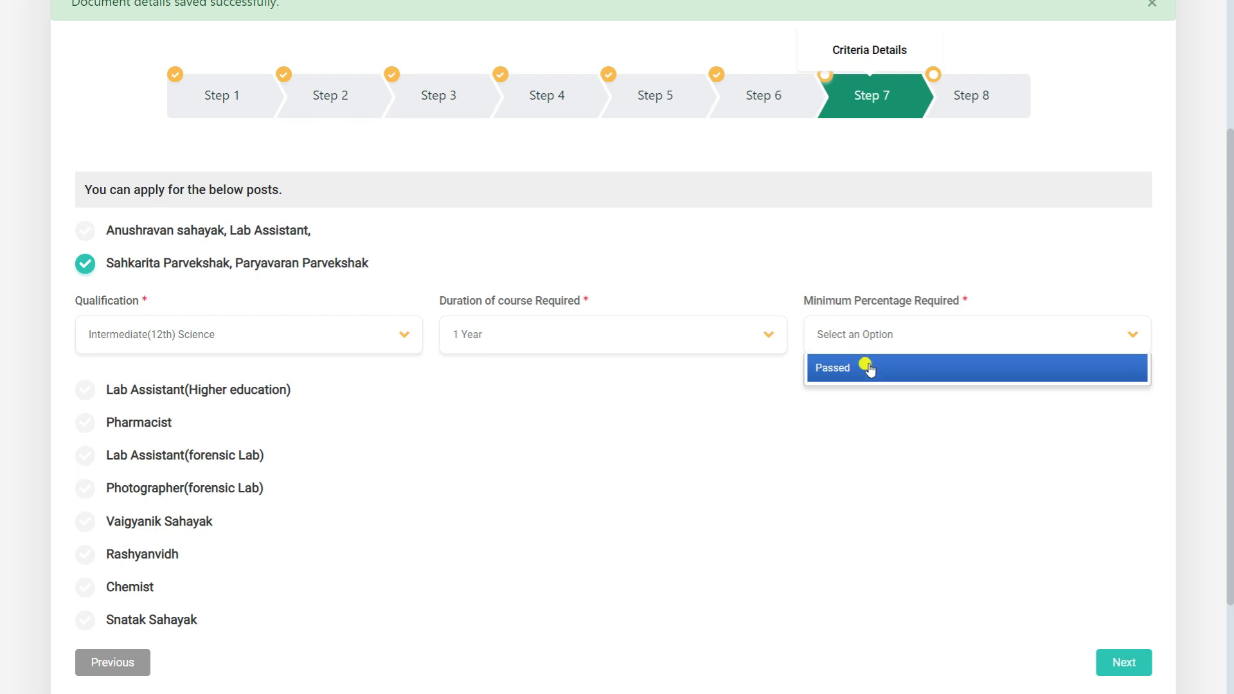
left_click(869, 369)
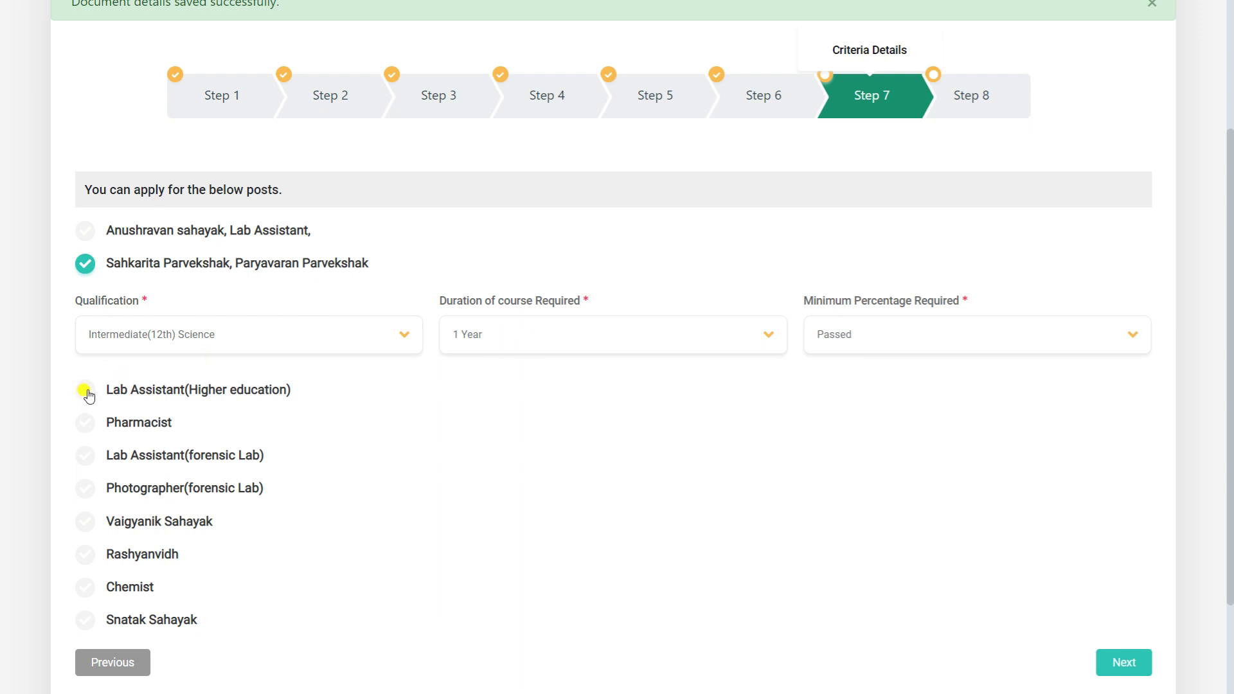
Step: Select the Lab Assistant(Higher education) post with qualification Intermediate(12th) Science, subject Chemistry, course duration 1 Year and minimum percentage Passed
left_click(86, 391)
left_click(159, 463)
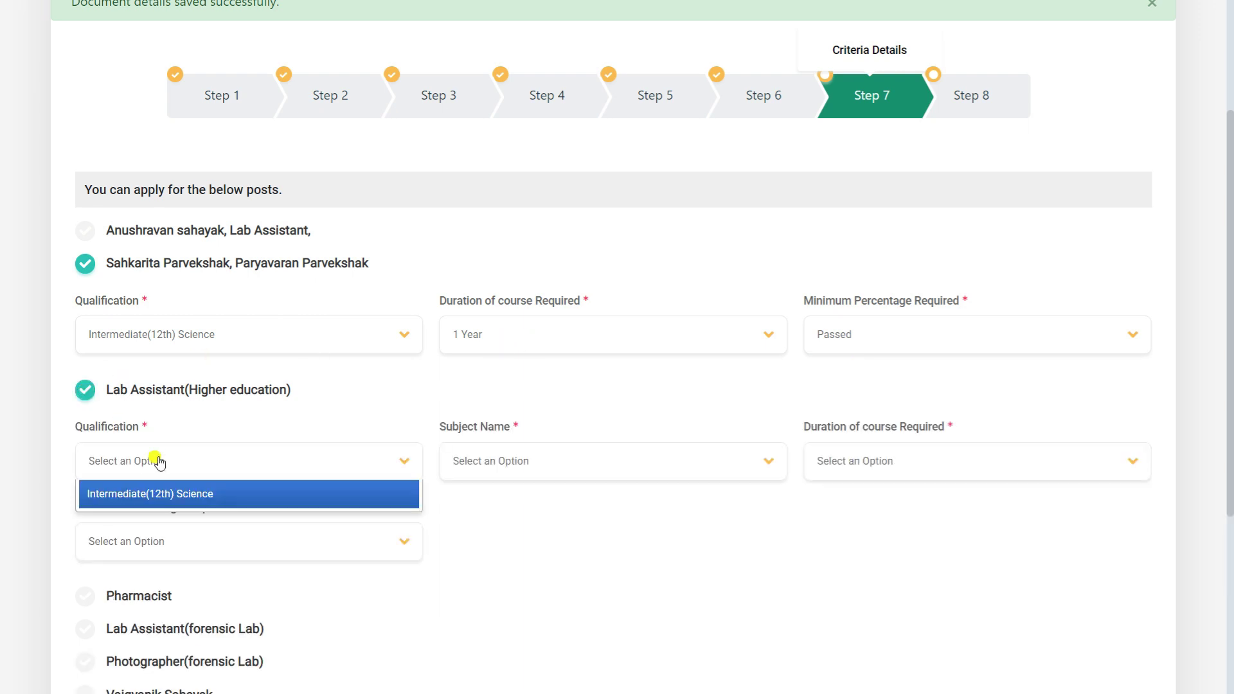
left_click(162, 493)
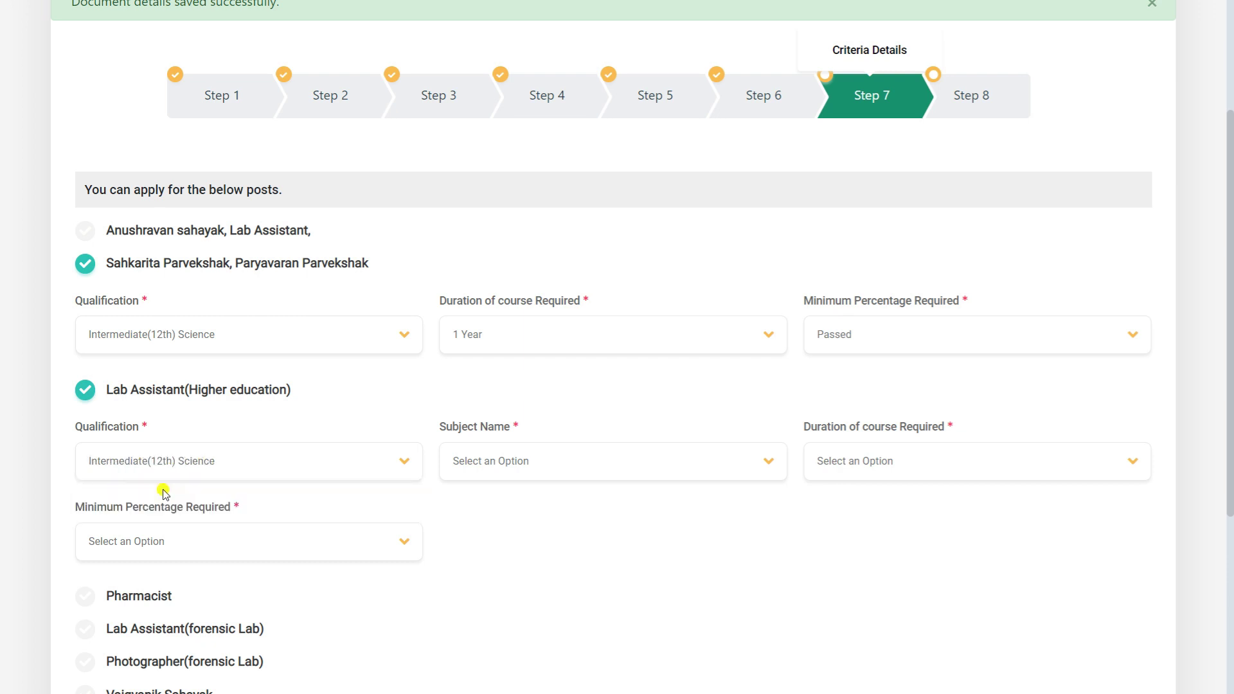
left_click(557, 452)
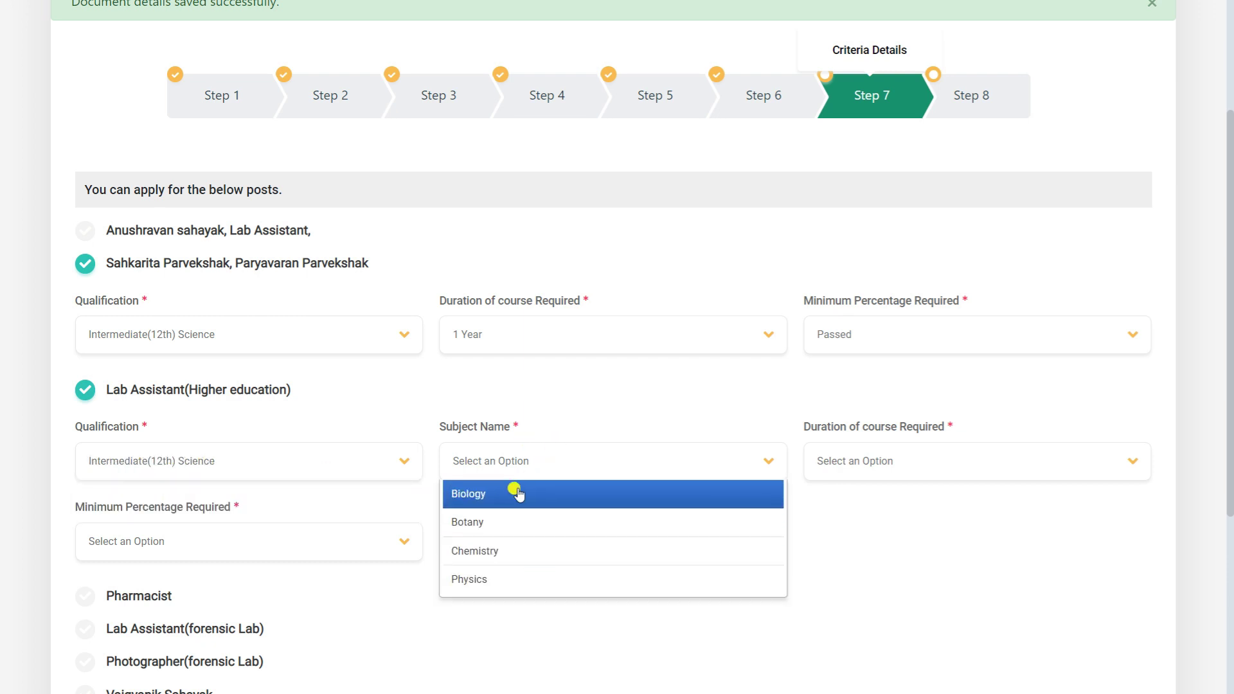
left_click(507, 554)
left_click(855, 463)
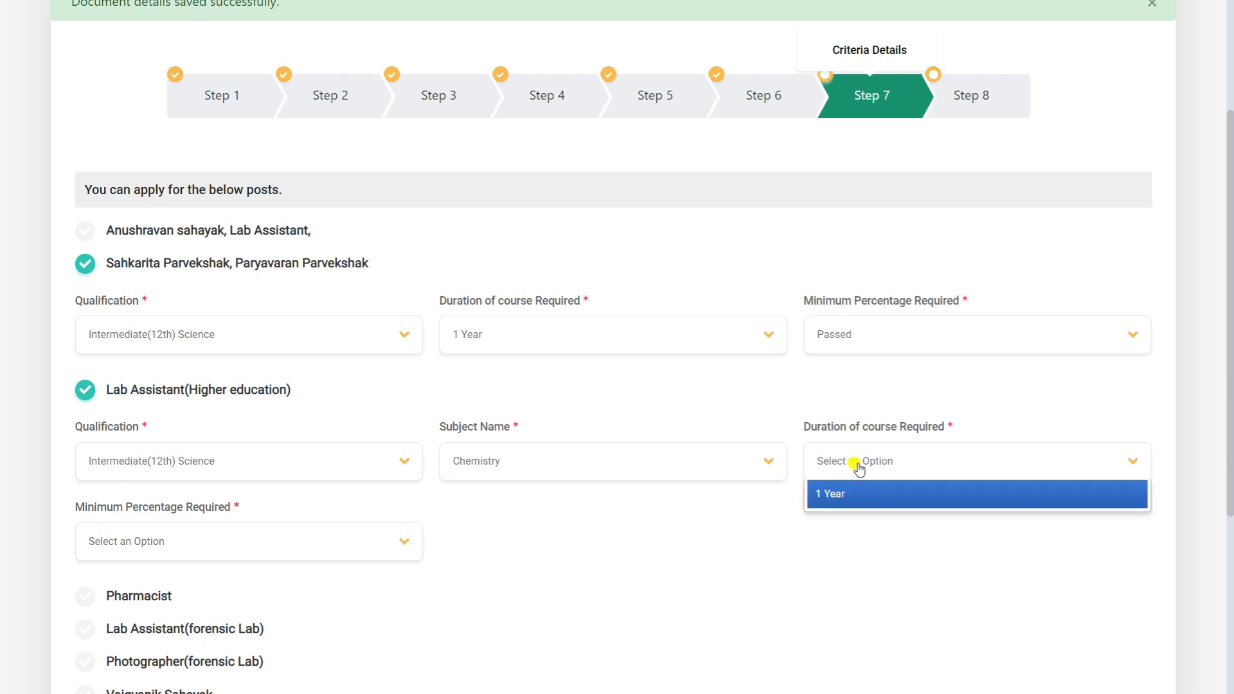
left_click(862, 493)
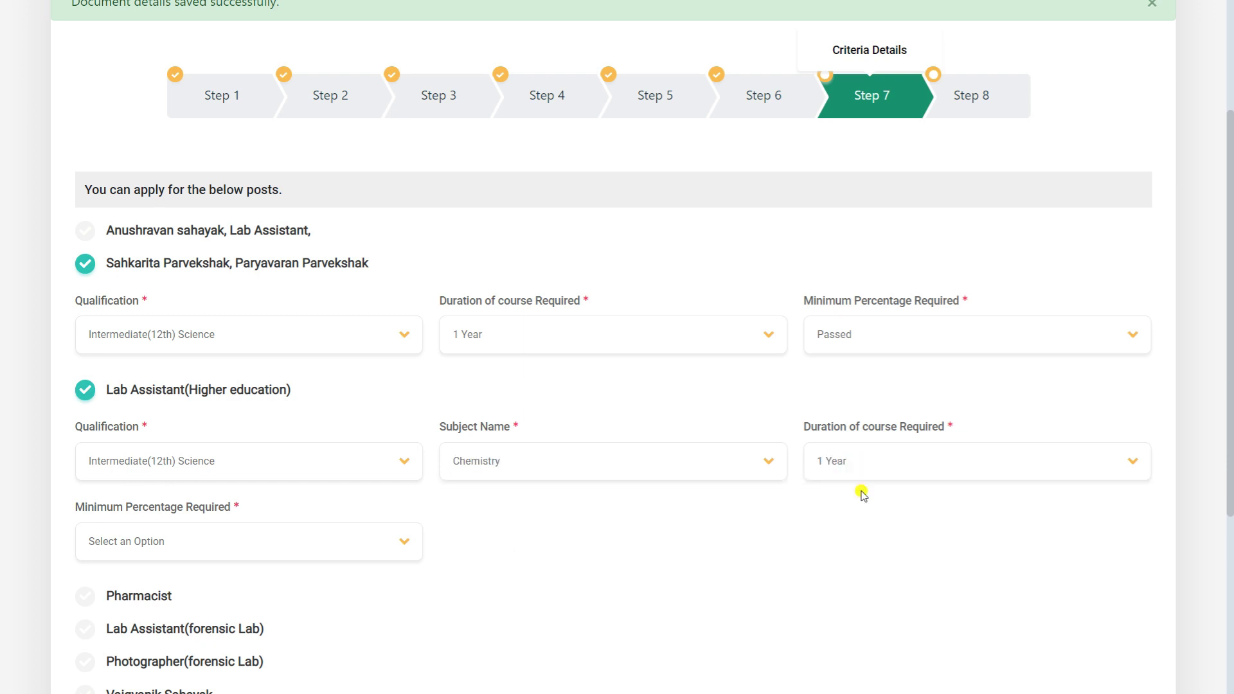
left_click(307, 544)
left_click(295, 574)
scroll(294, 571, "down", 3)
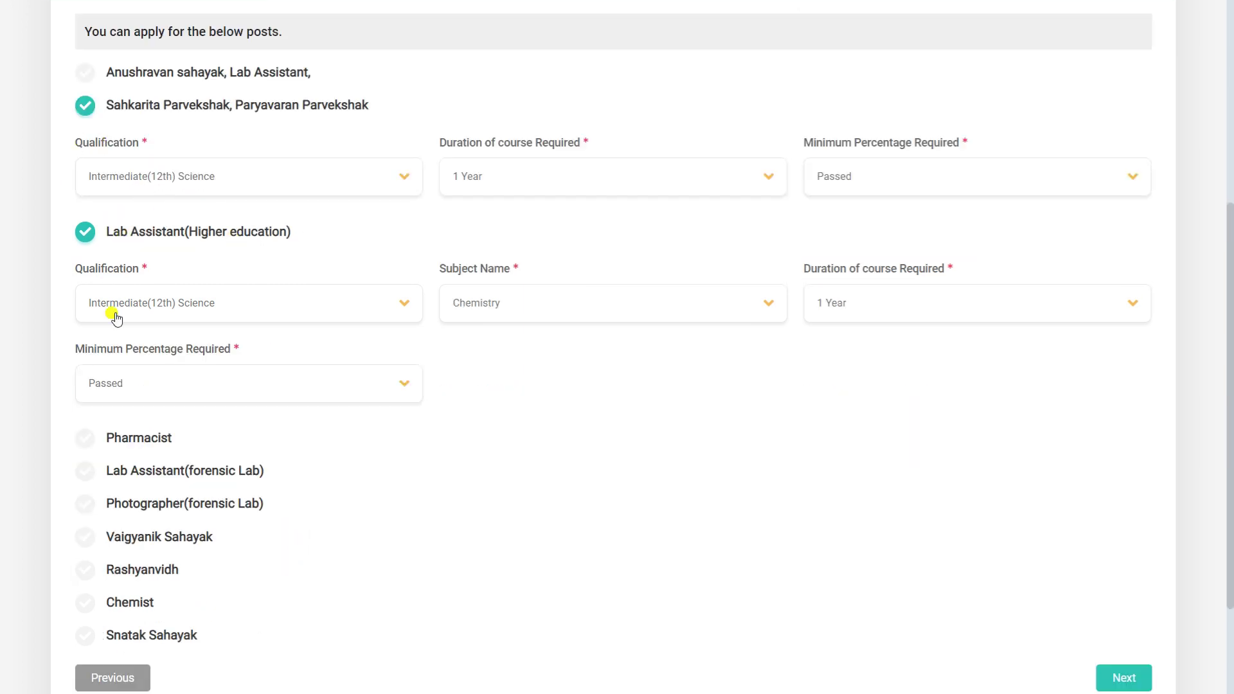
scroll(341, 405, "up", 2)
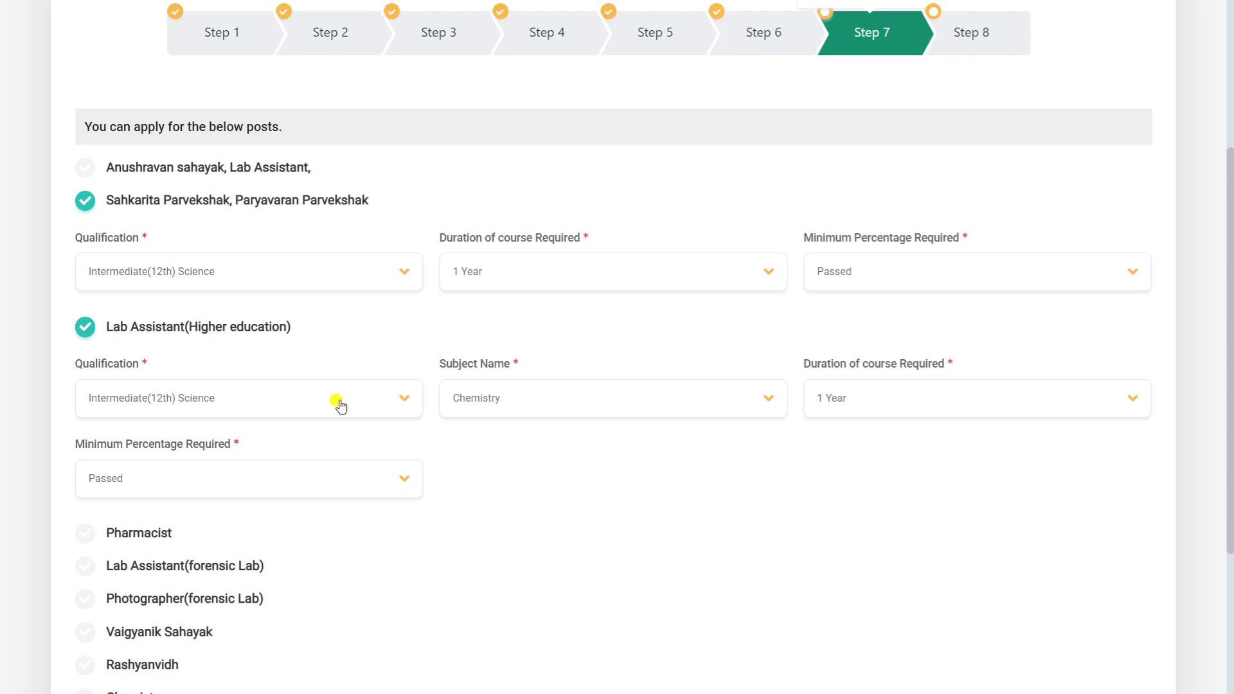
left_click(85, 540)
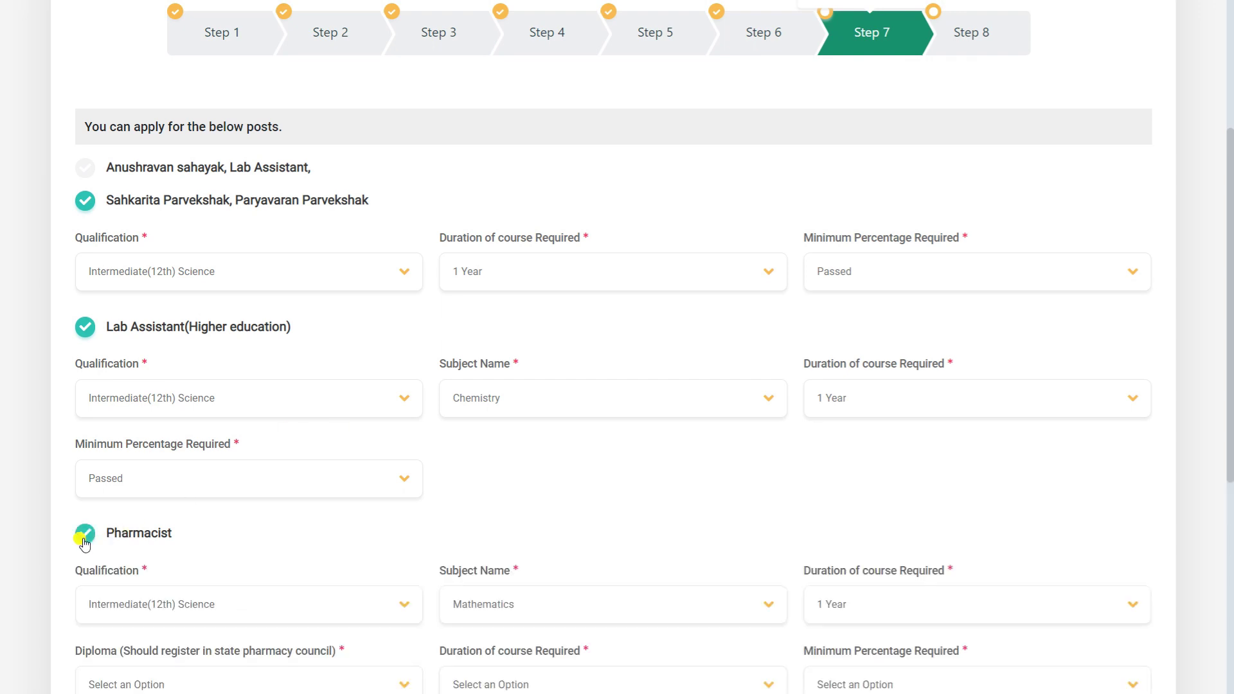
scroll(171, 531, "down", 2)
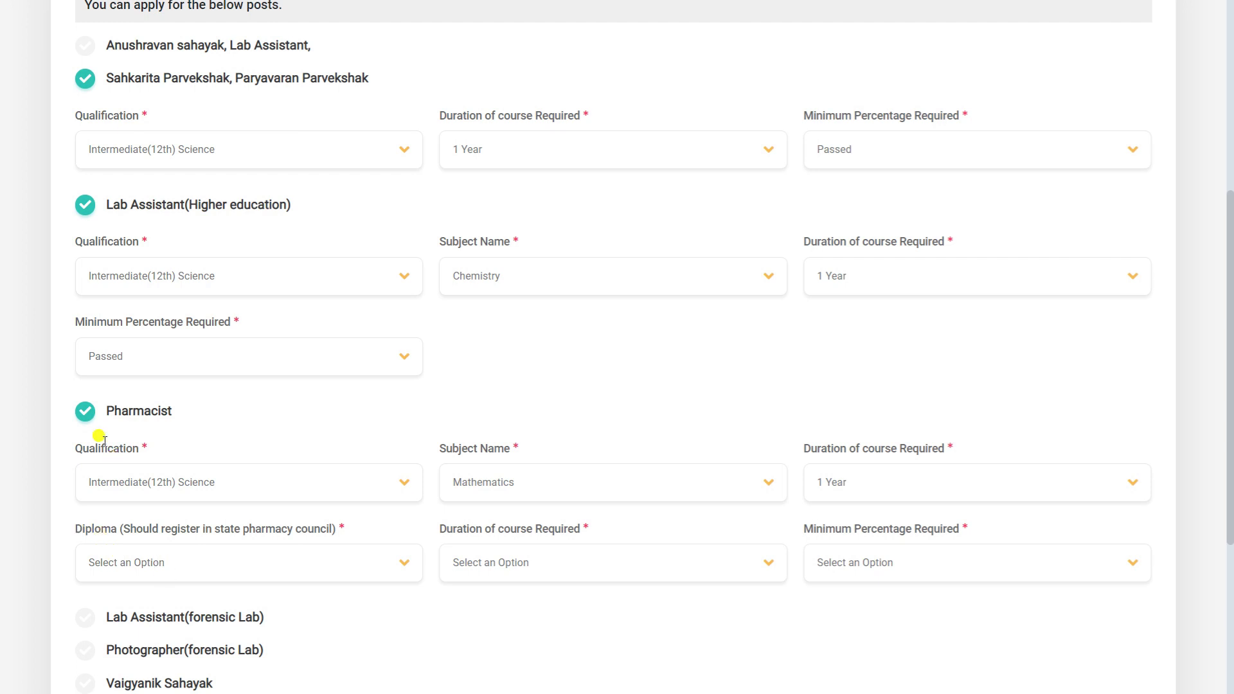
left_click(82, 412)
scroll(328, 424, "down", 1)
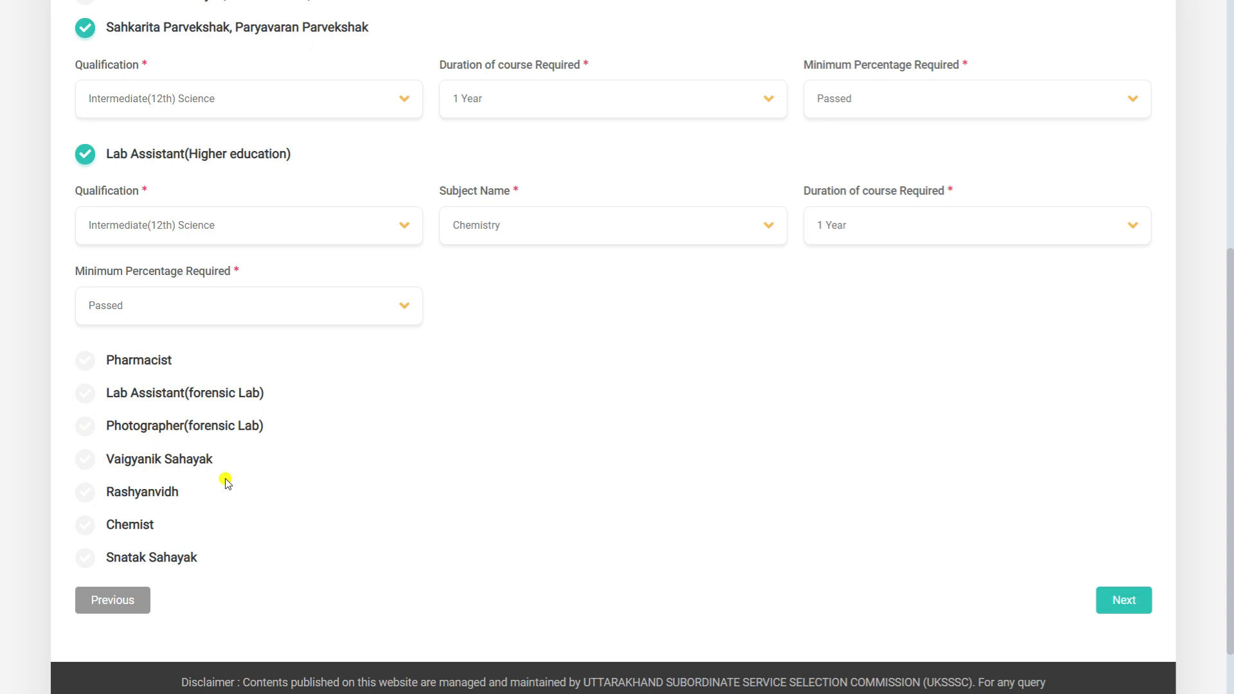
Step: Check the criteria of the selected posts and continue to the Review step
scroll(226, 481, "up", 2)
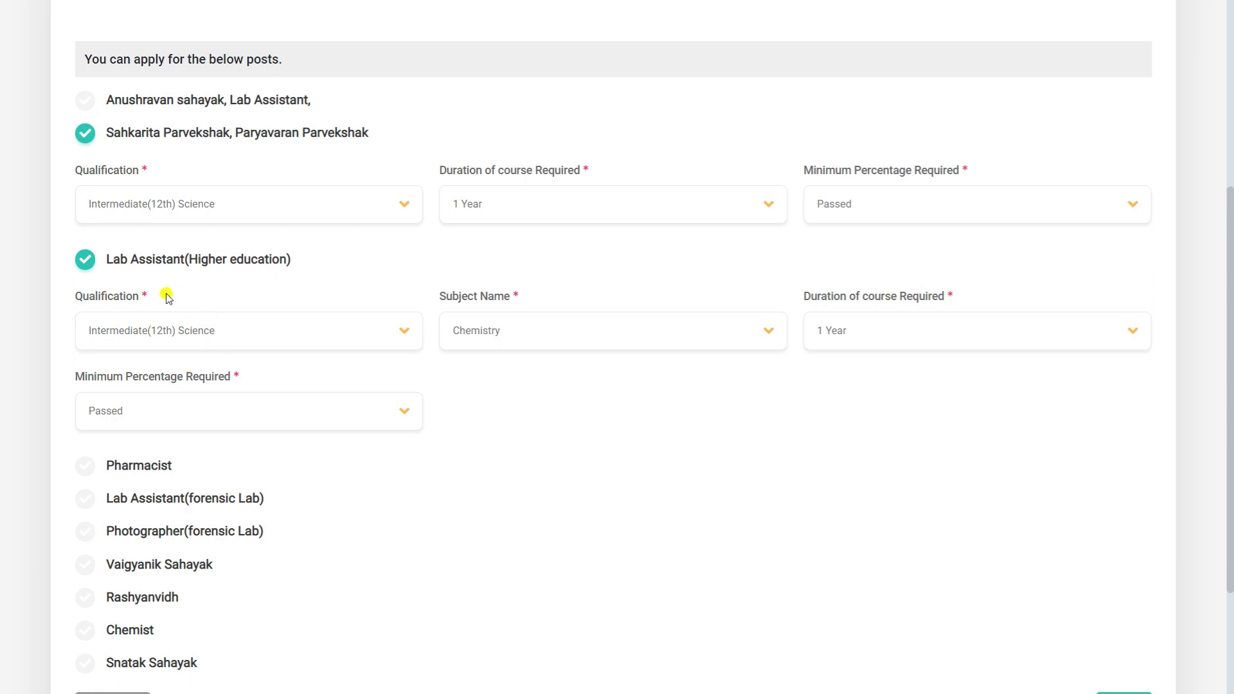
scroll(206, 379, "down", 3)
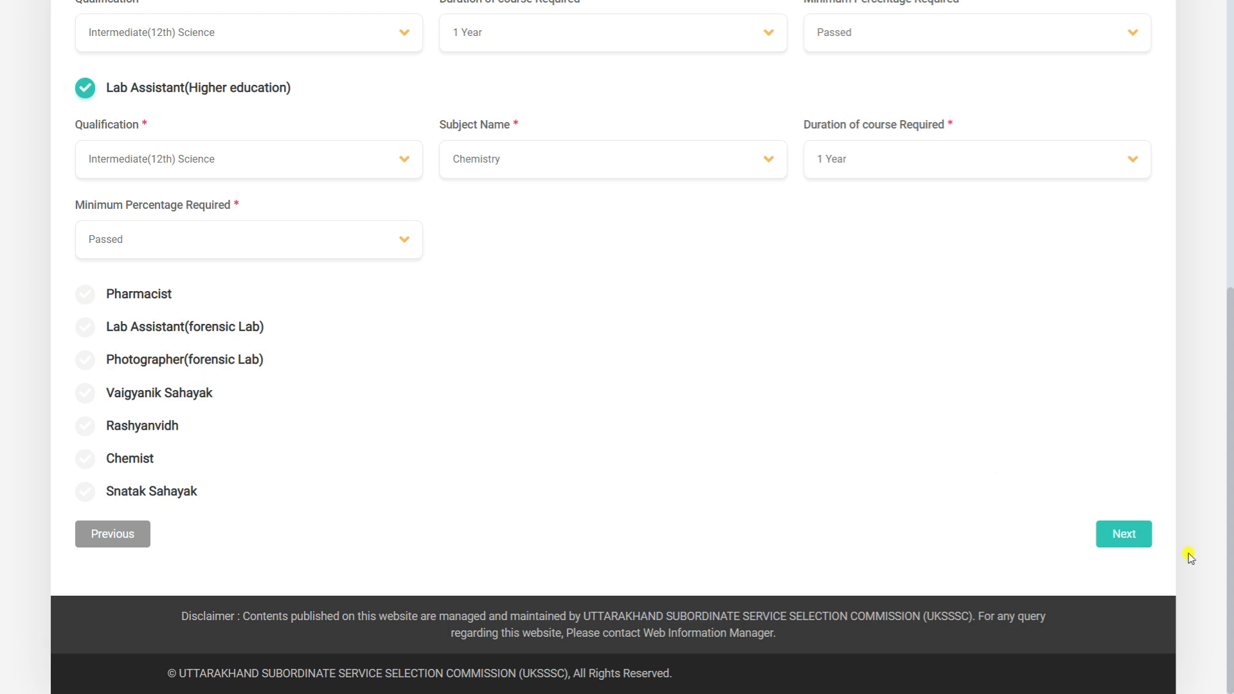
left_click(1127, 539)
Step: Review the application summary, from post details, documents, identity and personal information down to the fee and exam centre section
scroll(797, 298, "up", 8)
scroll(796, 301, "up", 15)
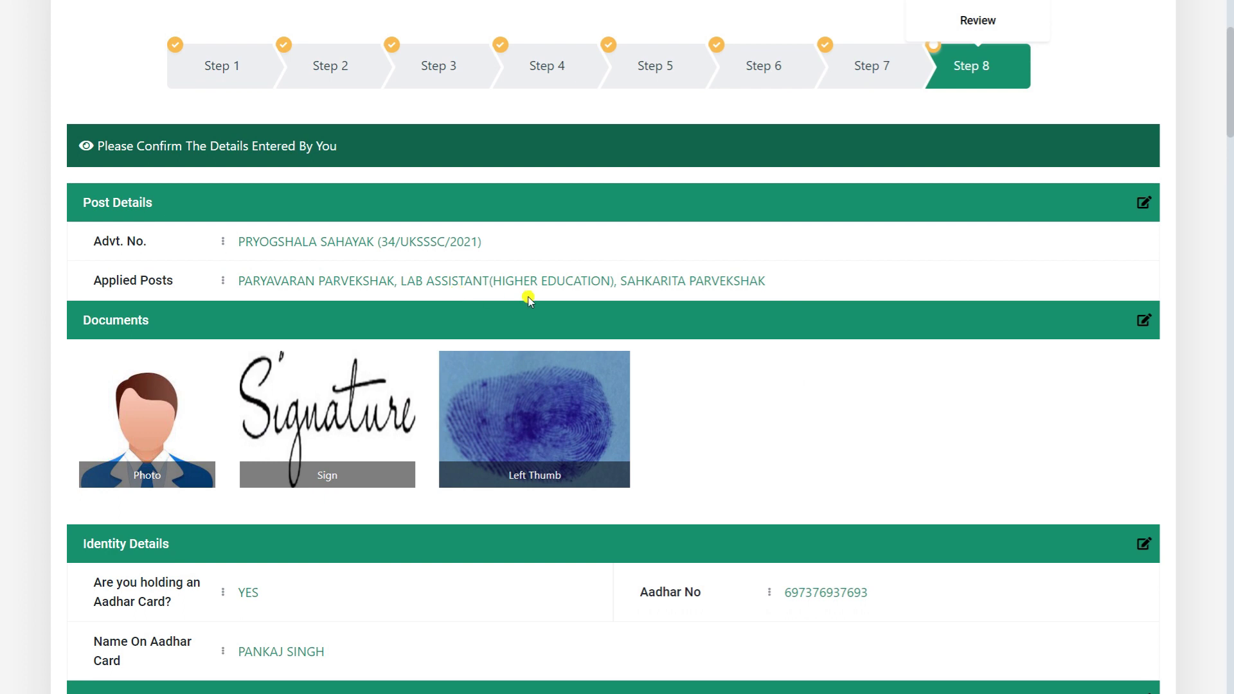
scroll(529, 299, "down", 5)
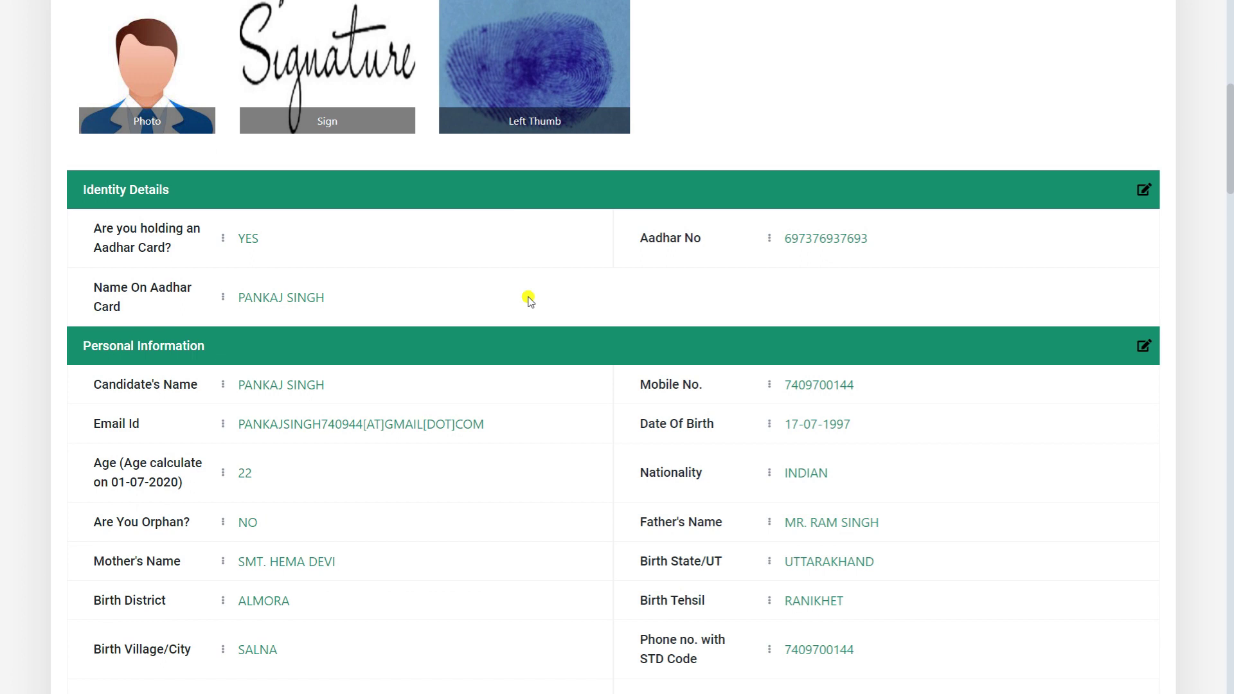
scroll(714, 156, "up", 1)
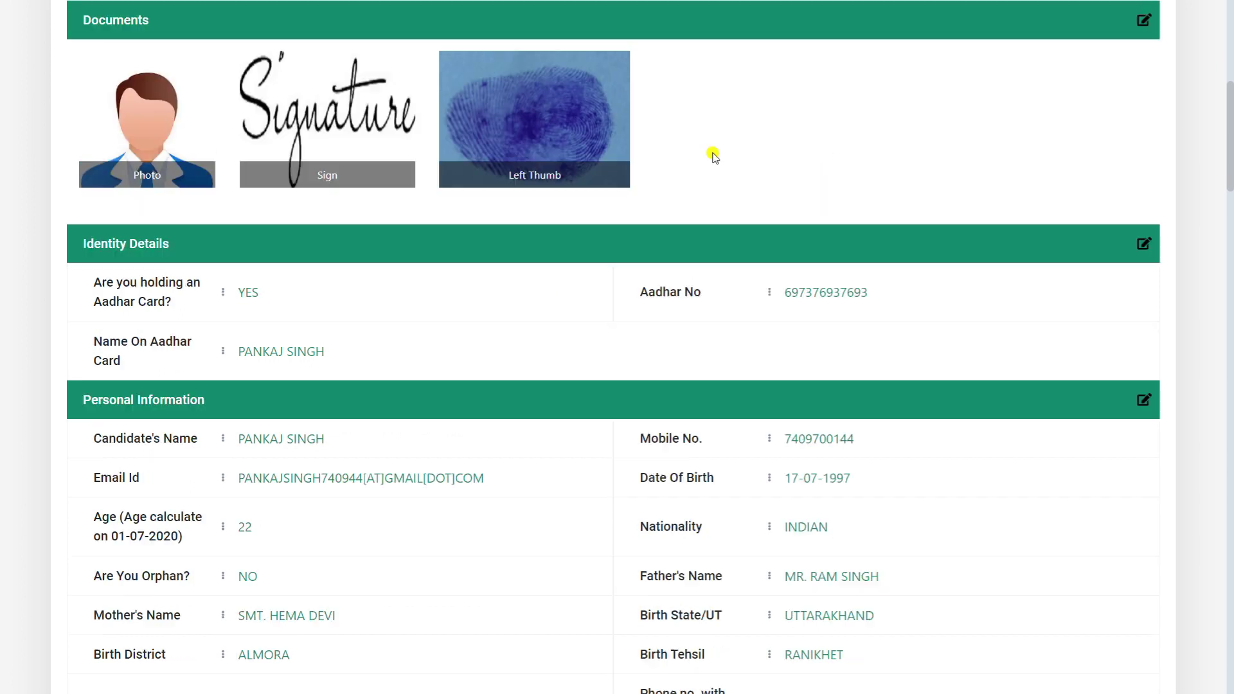
scroll(714, 156, "up", 3)
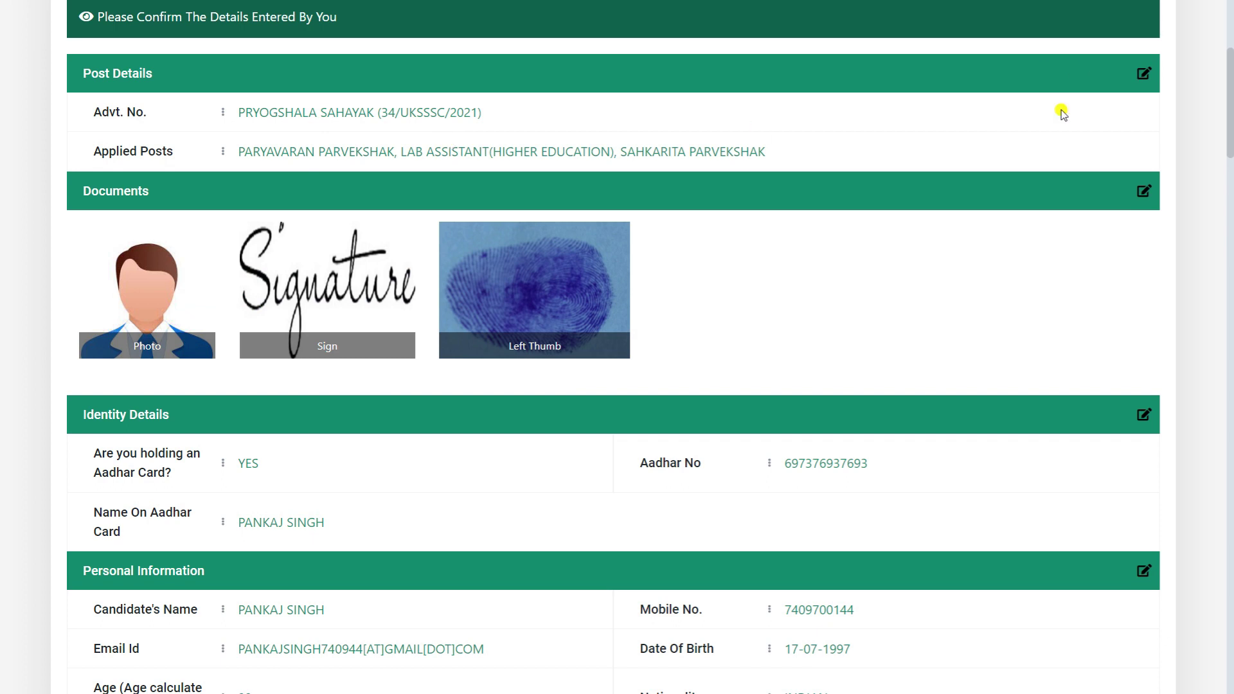
scroll(950, 191, "down", 3)
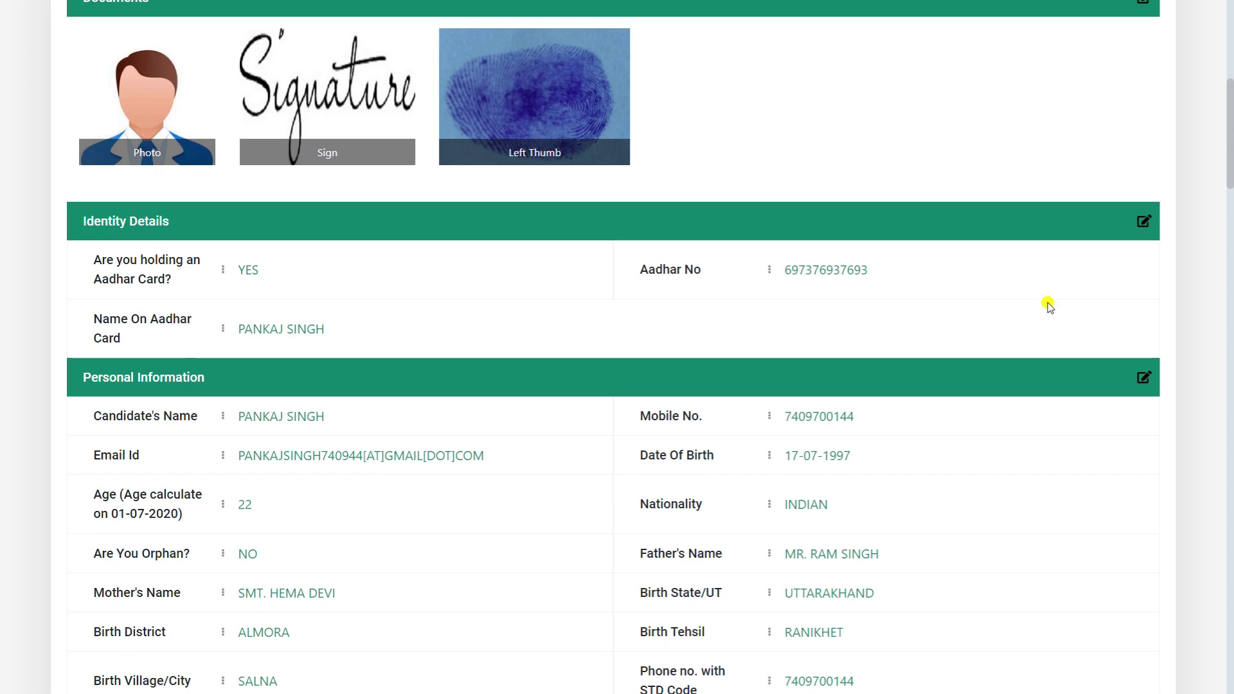
scroll(1048, 305, "down", 4)
scroll(1048, 305, "down", 20)
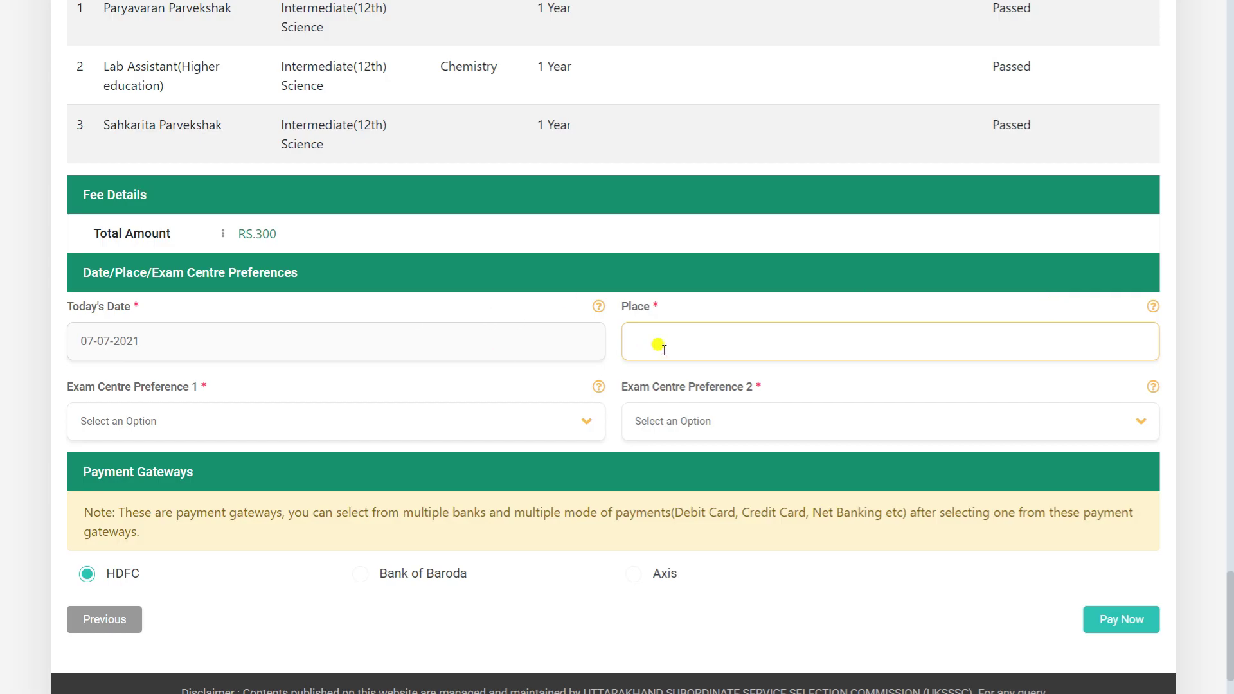
Step: Enter HALDWANI as the place and set the exam centre preferences to Nainital first and Almora second
type("HALDWANI")
left_click(241, 422)
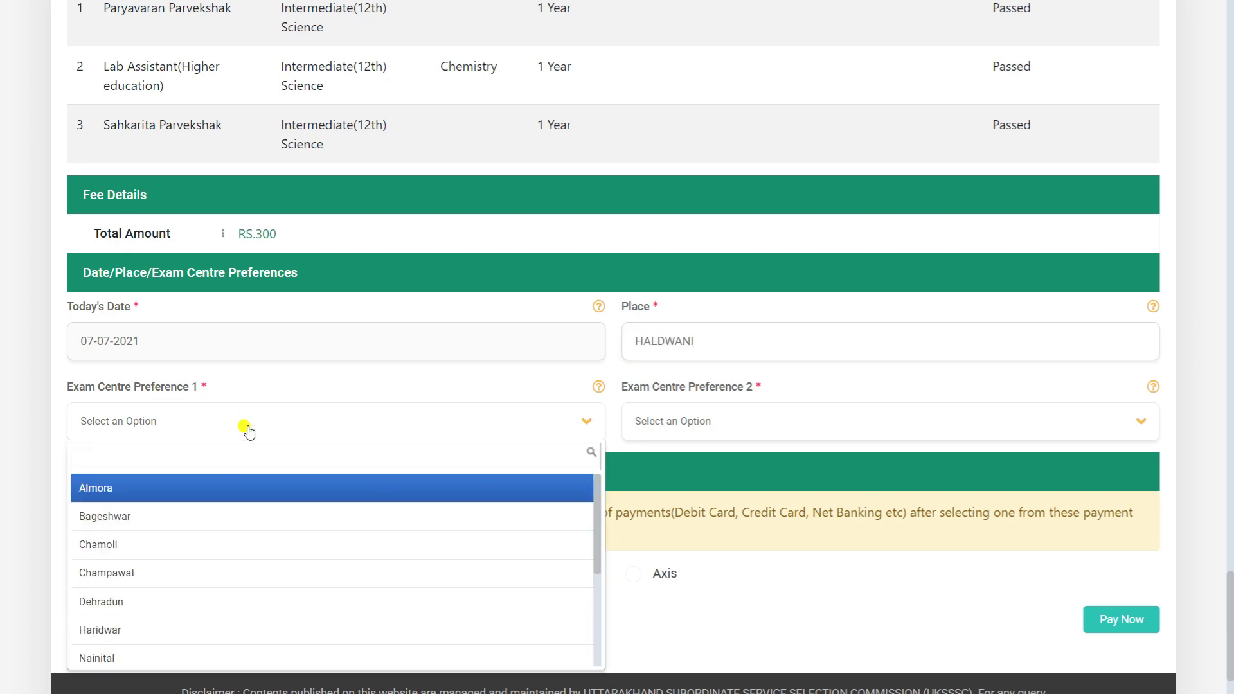
scroll(242, 427, "down", 1)
scroll(143, 555, "down", 1)
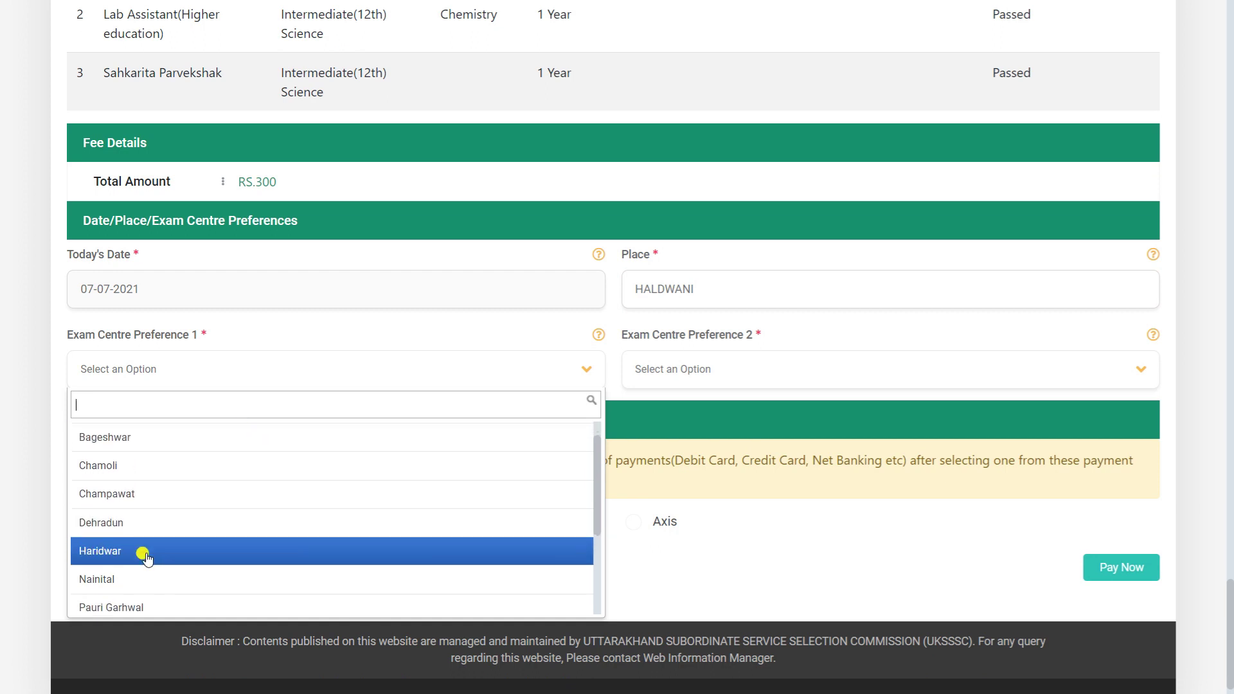
left_click(144, 580)
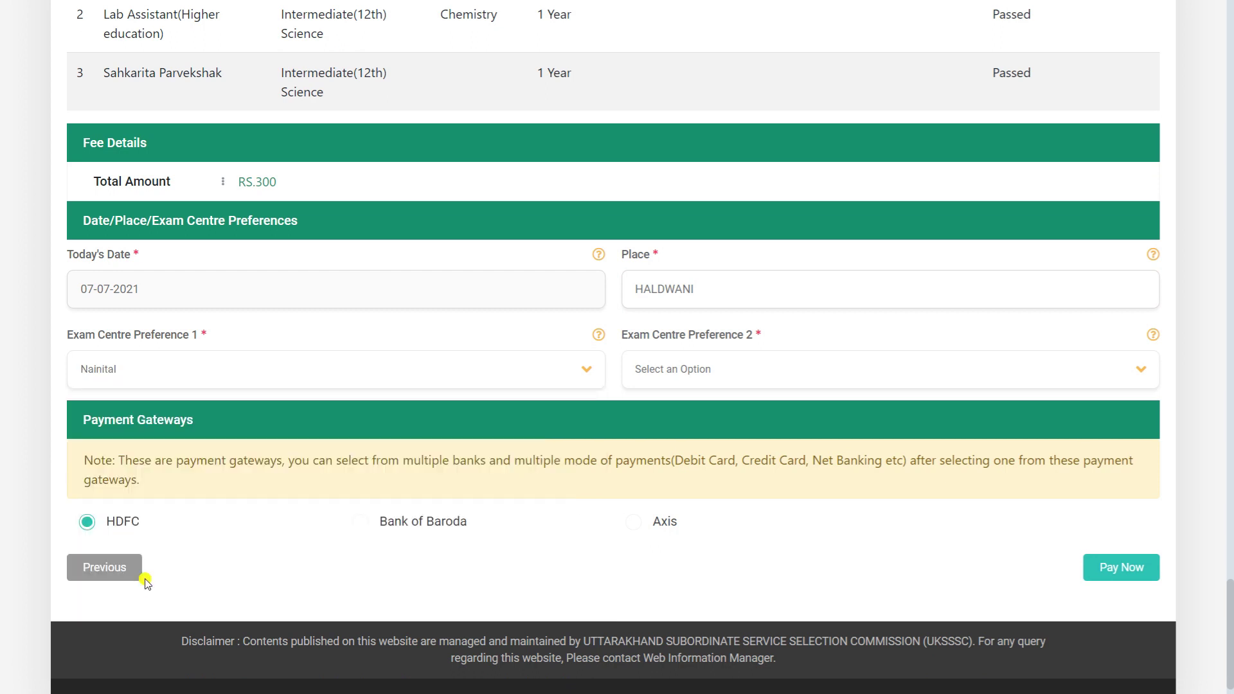
left_click(678, 365)
left_click(679, 433)
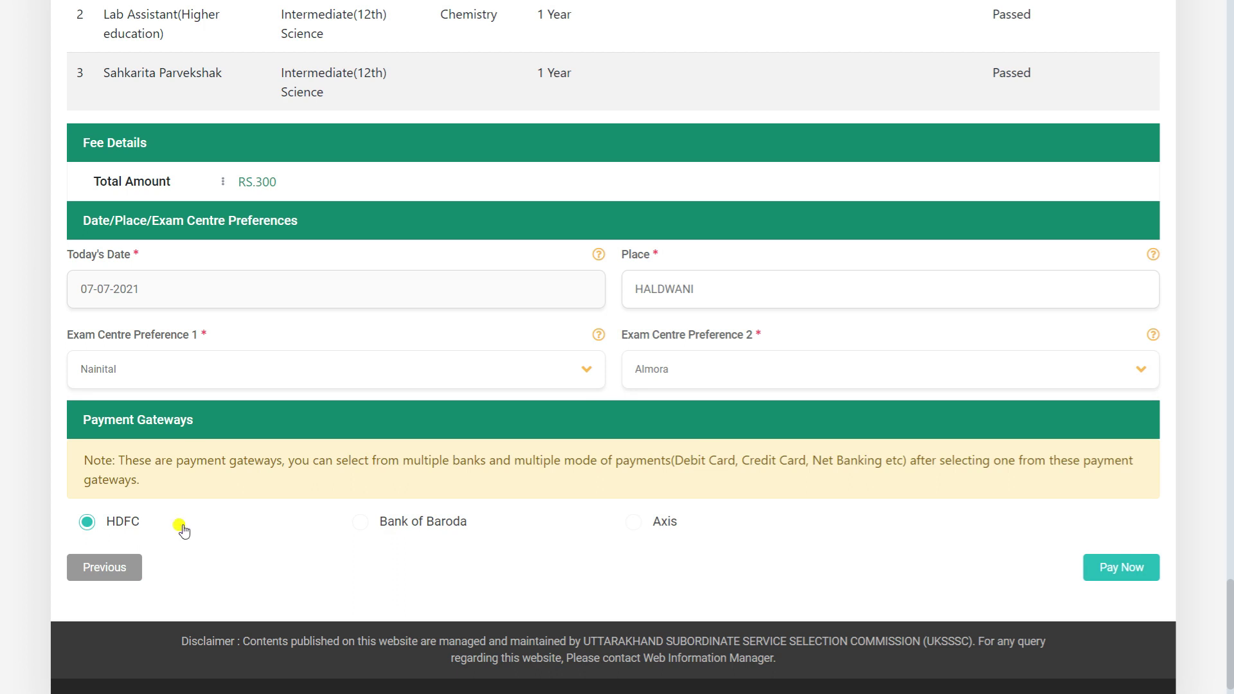
Step: Proceed to payment through HDFC by agreeing to the declaration, and choose Debit Cards as the payment method
left_click(1110, 572)
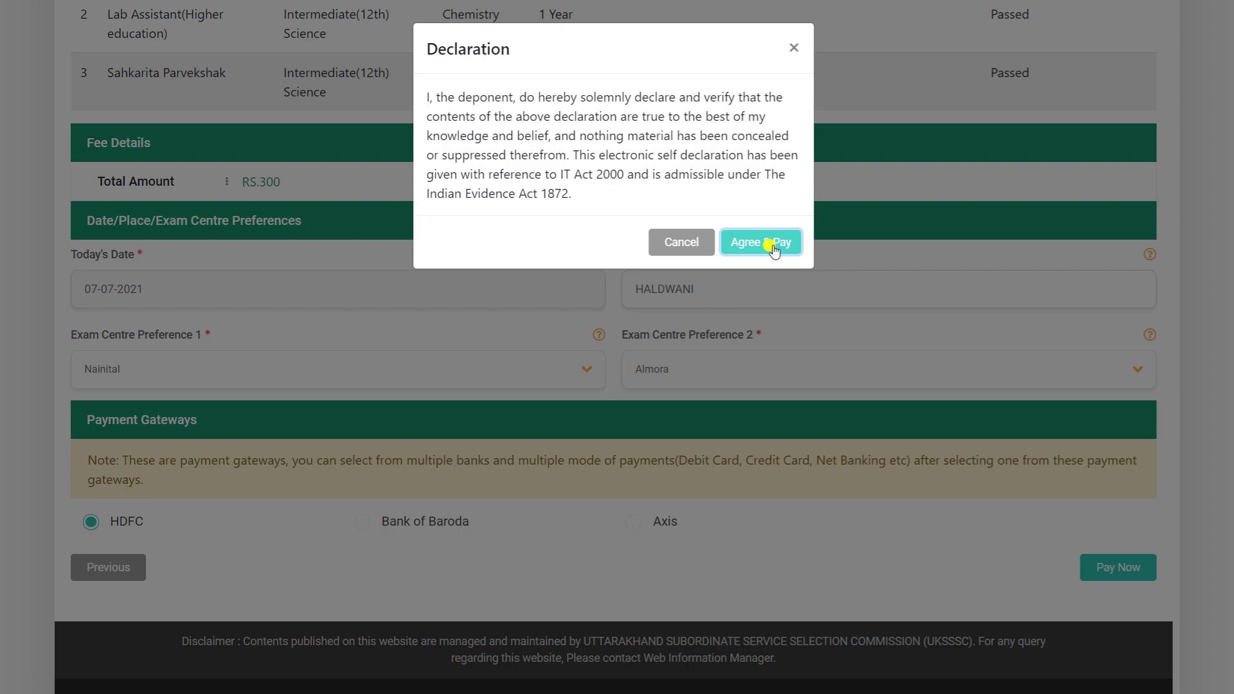
left_click(772, 245)
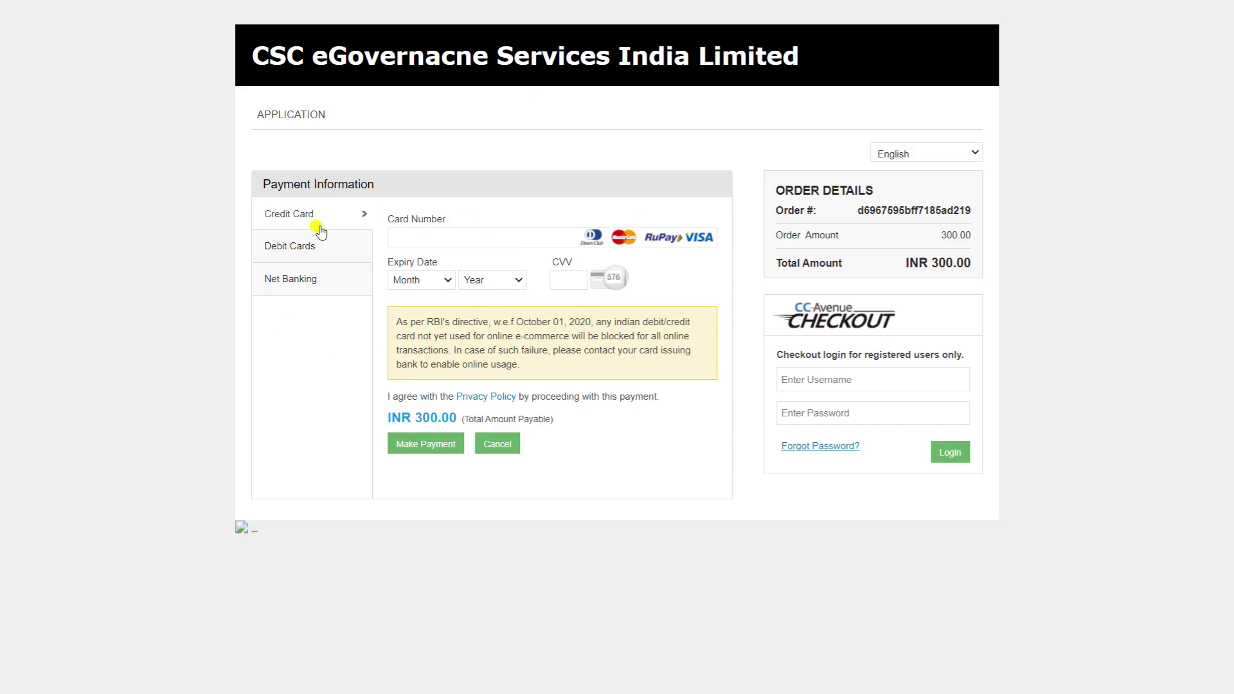
left_click(307, 264)
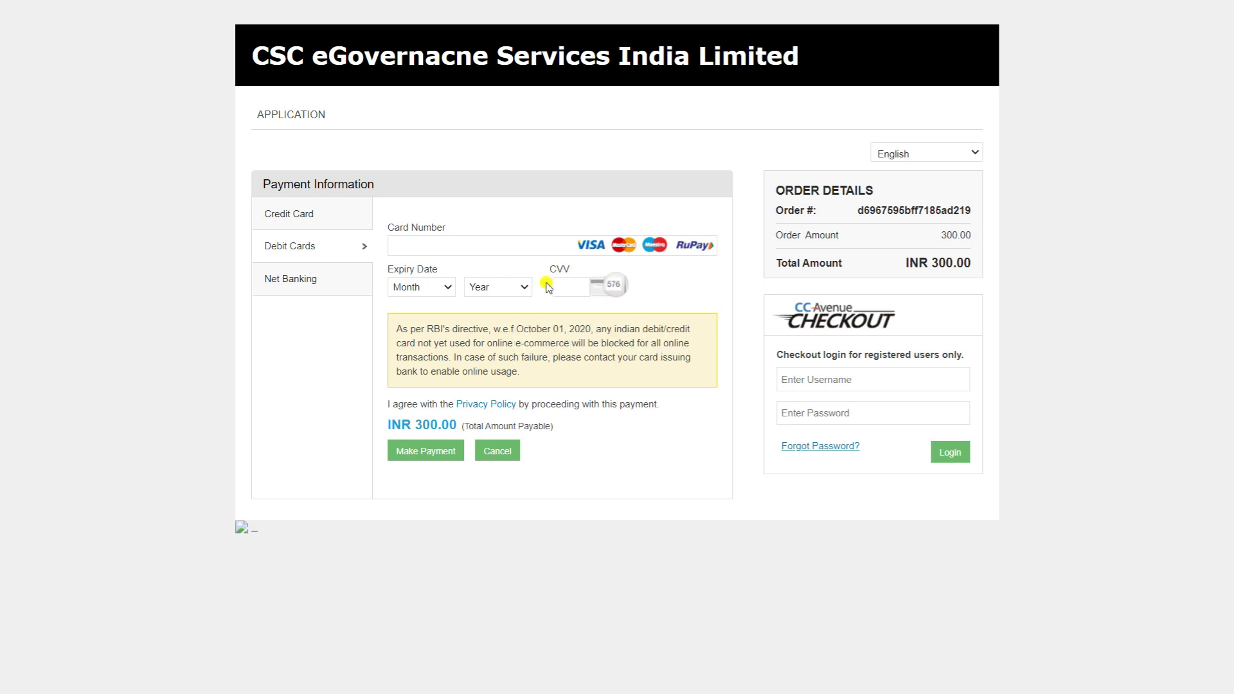
mouse_move(610, 285)
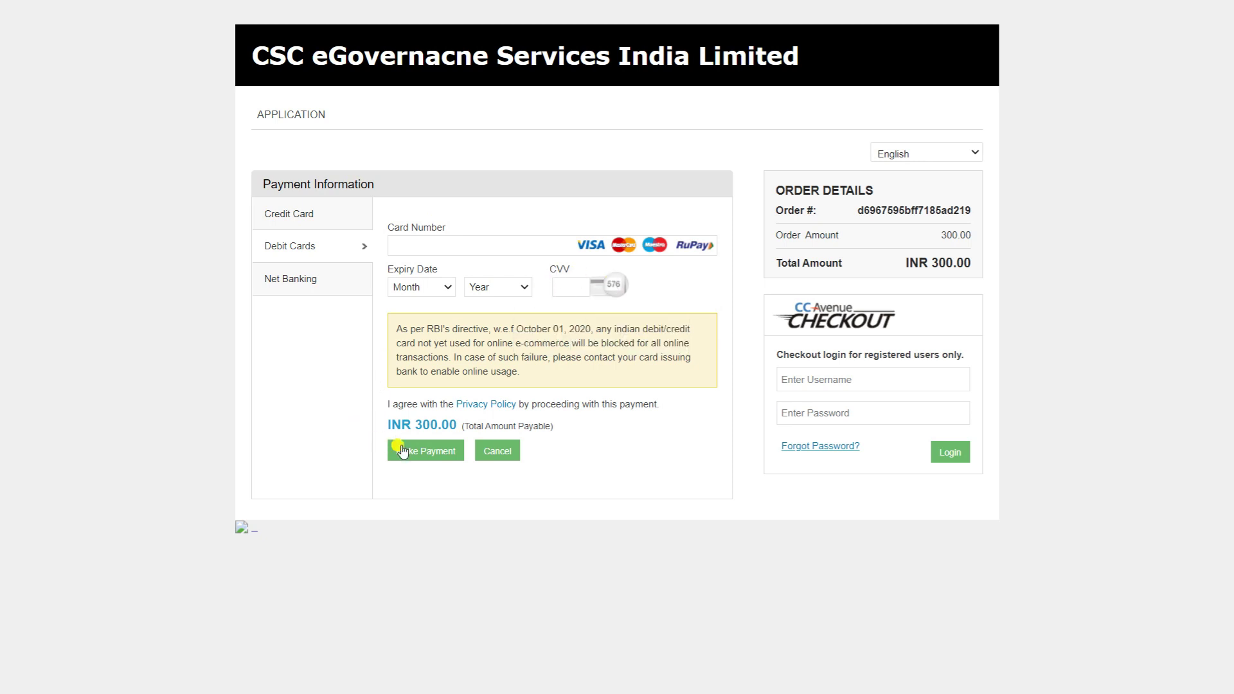